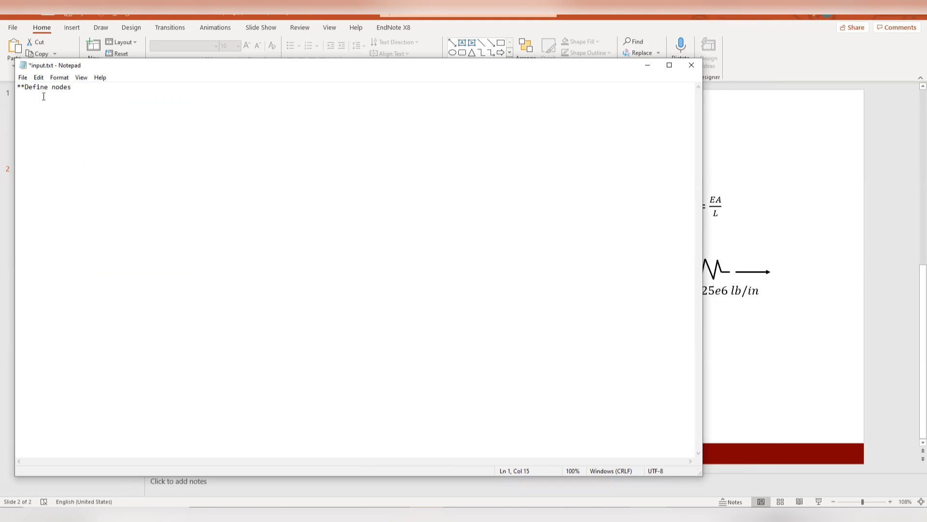
# - Add a *node block defining node 1 at 0,0, node 2 at 1,0 and node 3 at 2,0
pyautogui.press('Return')
pyautogui.write('*')
pyautogui.write('node ')
pyautogui.write('1')
pyautogui.write(', 0,0 ')
pyautogui.write('2,')
pyautogui.moveTo(263, 71); pyautogui.dragTo(71, 86)
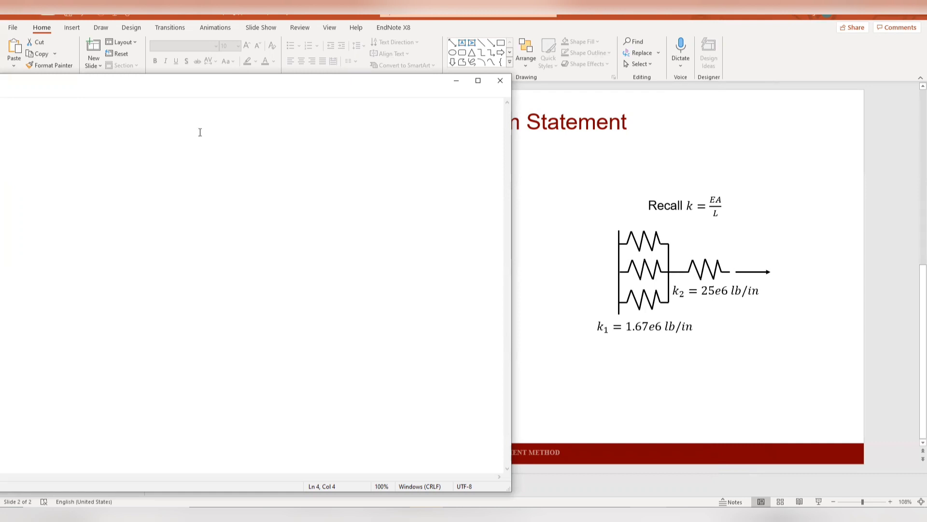
pyautogui.moveTo(260, 87); pyautogui.dragTo(424, 73)
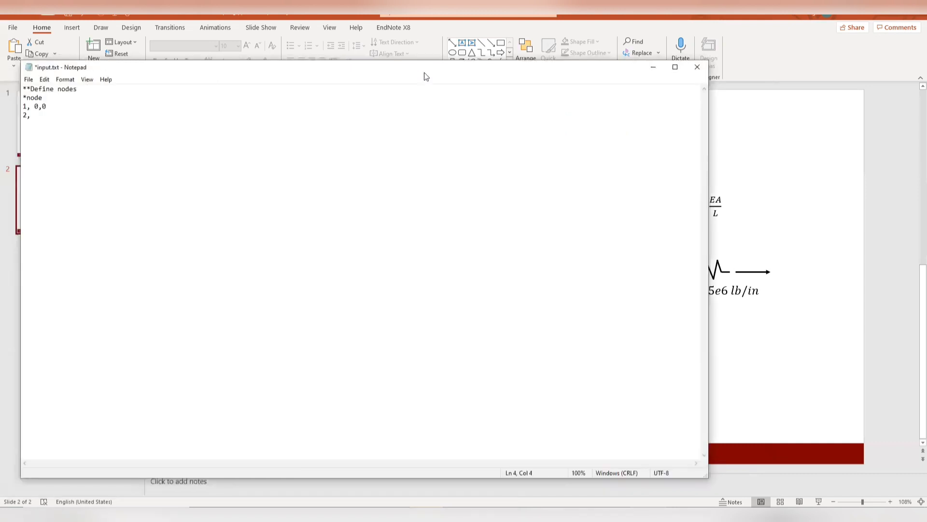
pyautogui.write('1,0 ')
pyautogui.write('3, ')
pyautogui.write('2,0 ')
pyautogui.write('**')
# - Add the comment line "**Define spring constants" and the keyword line "*spring, elset=s1"
pyautogui.write('Define sp')
pyautogui.write('ring constants')
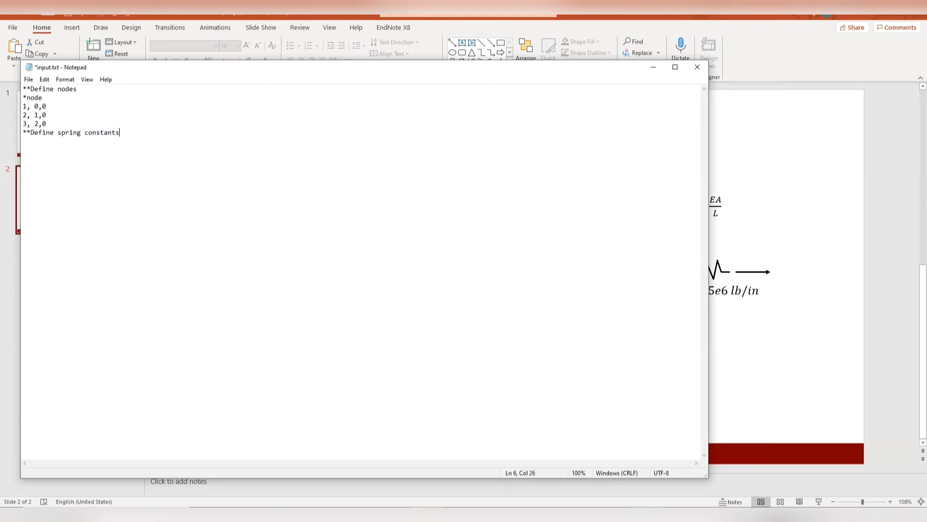
pyautogui.press('Return')
pyautogui.write('*spring, elset=s1')
# - Enter the data lines 1,1 and 1.666667e6 for spring set s1
pyautogui.press('Return')
pyautogui.write('1,1')
pyautogui.moveTo(372, 71); pyautogui.dragTo(377, 64)
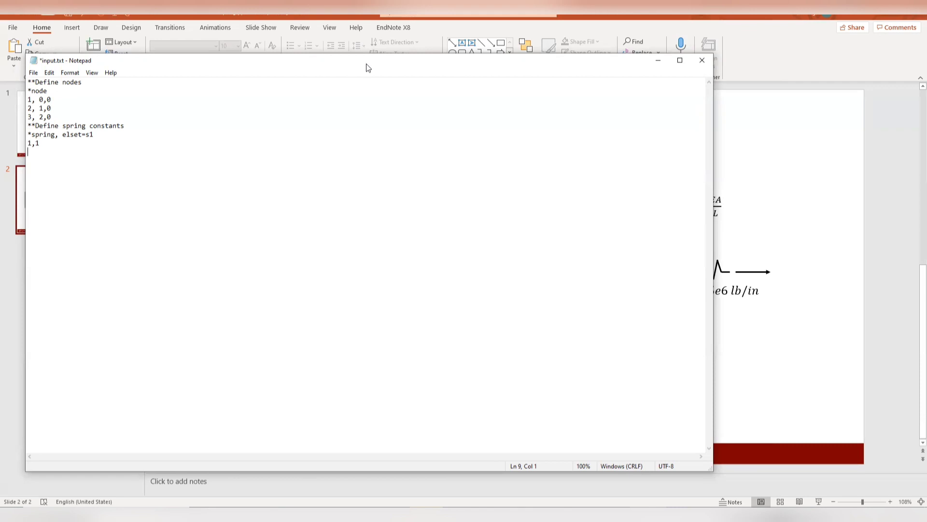
pyautogui.moveTo(367, 66); pyautogui.dragTo(155, 93)
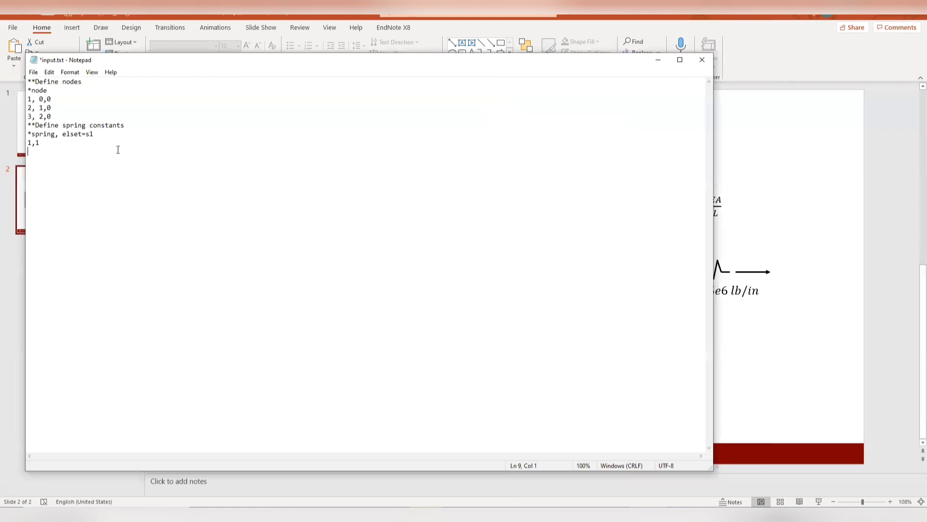
pyautogui.write('1.666667e6')
# - Add a "*spring, elset=s2" block with the data lines 1,1 and 25e6
pyautogui.press('Return')
pyautogui.write('*spring, eleset')
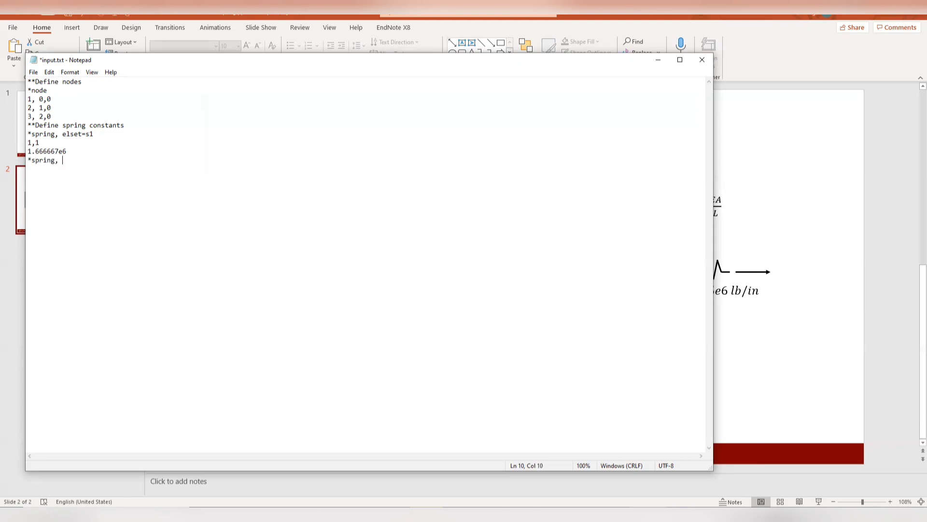
pyautogui.press('BackSpace')
pyautogui.press('BackSpace')
pyautogui.press('BackSpace')
pyautogui.press('BackSpace')
pyautogui.write('set=')
pyautogui.write('s2 ')
pyautogui.write('1,1')
pyautogui.moveTo(436, 68); pyautogui.dragTo(515, 61)
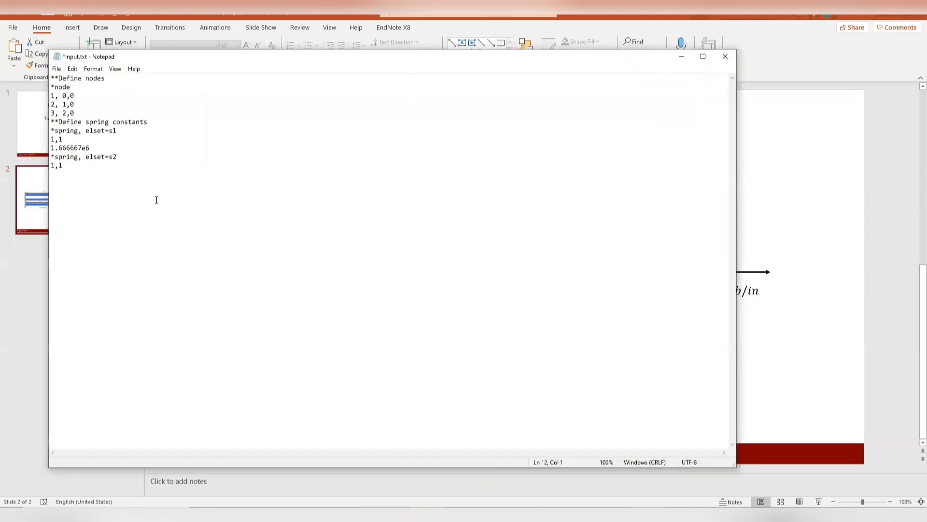
pyautogui.write('25e6')
# - Add the comment "**Define elements connectivity" and the keyword line "*element, type=spring2, elset=s1"
pyautogui.write('**')
pyautogui.write('Define ')
pyautogui.write('elements c')
pyautogui.write('onnectivity ')
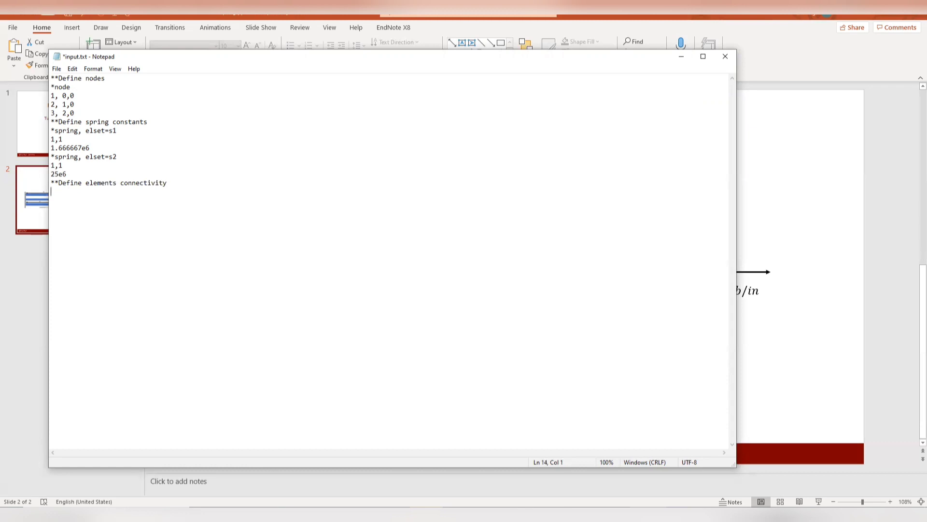
pyautogui.write('*element, type=spring2, ele')
pyautogui.press('BackSpace')
pyautogui.write('set=s1')
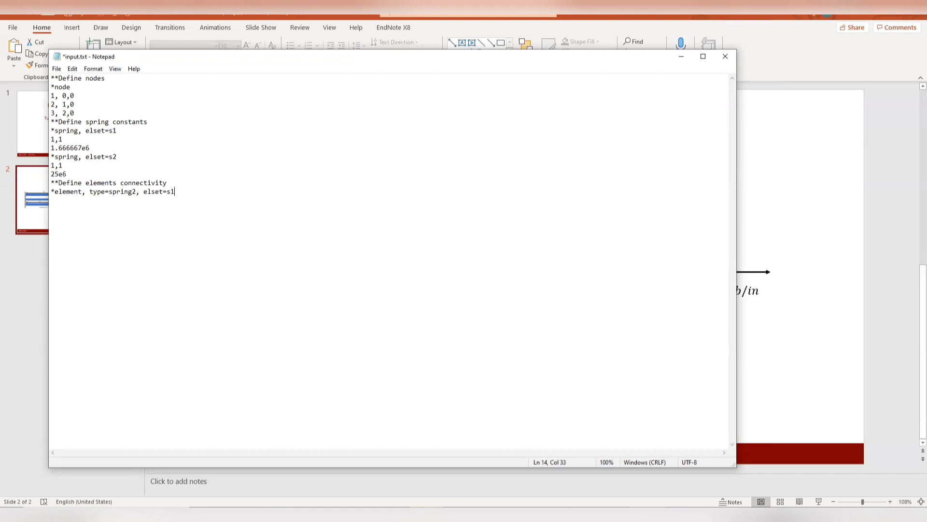
pyautogui.press('Return')
# - Define elements 1, 2 and 3 of set s1, each connecting nodes 1,2, on separate lines
pyautogui.moveTo(494, 61); pyautogui.dragTo(530, 66)
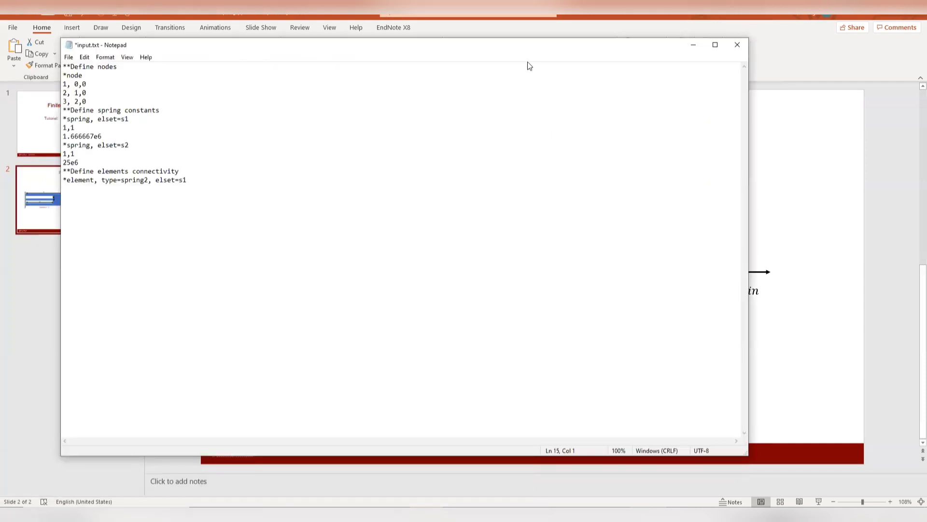
pyautogui.write('1, 1,2')
pyautogui.moveTo(74, 190)
pyautogui.mouseDown()
pyautogui.moveTo(63, 189)
pyautogui.moveTo(78, 189)
pyautogui.mouseUp()
pyautogui.moveTo(68, 189); pyautogui.dragTo(78, 189)
pyautogui.moveTo(317, 45); pyautogui.dragTo(304, 48)
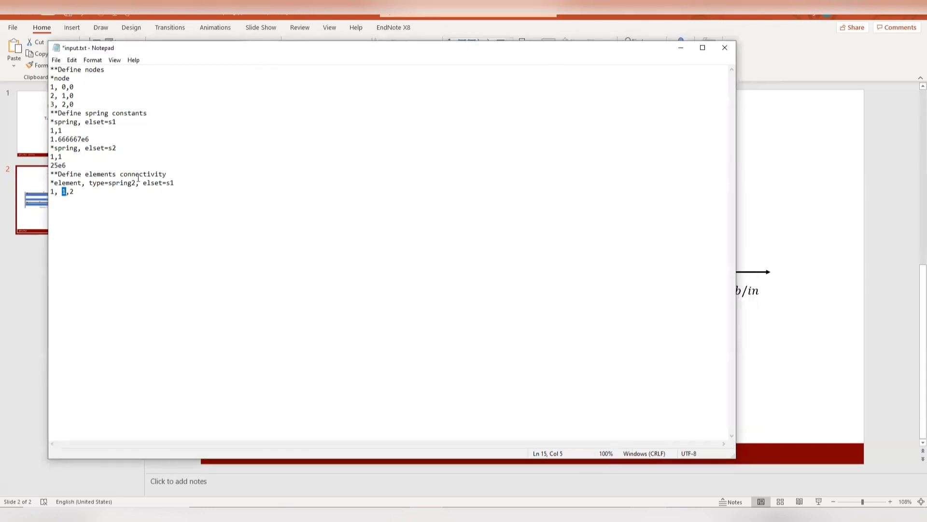
pyautogui.moveTo(69, 191); pyautogui.dragTo(73, 191)
pyautogui.write(', 1,2 3, 1,3')
pyautogui.moveTo(349, 51); pyautogui.dragTo(151, 90)
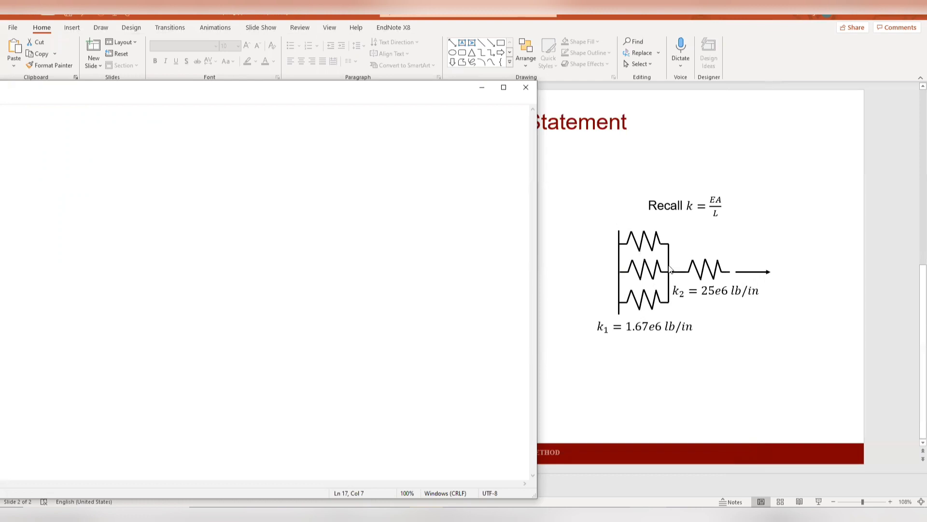
pyautogui.moveTo(316, 88); pyautogui.dragTo(495, 76)
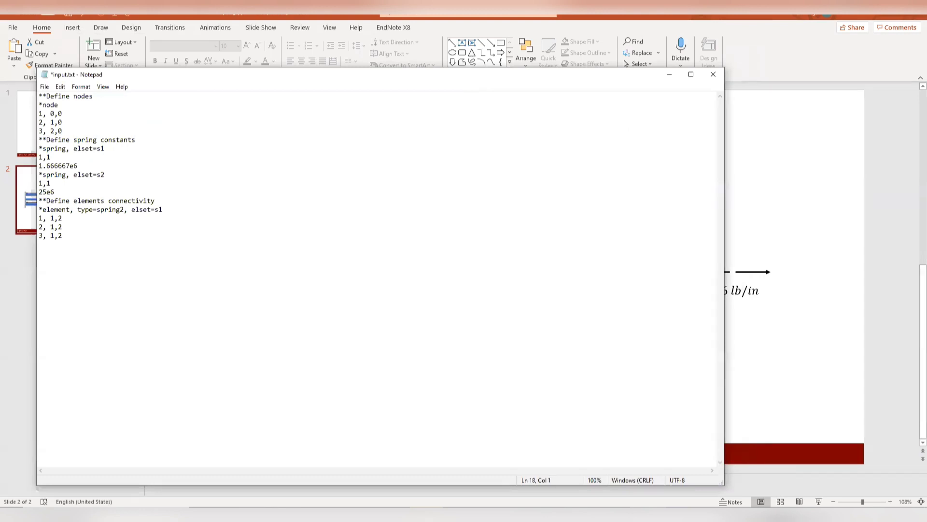
# - Add an "*element, type=spring2, elset=s2" block with element 4 connecting nodes 2,3
pyautogui.write('*element, type=spring2')
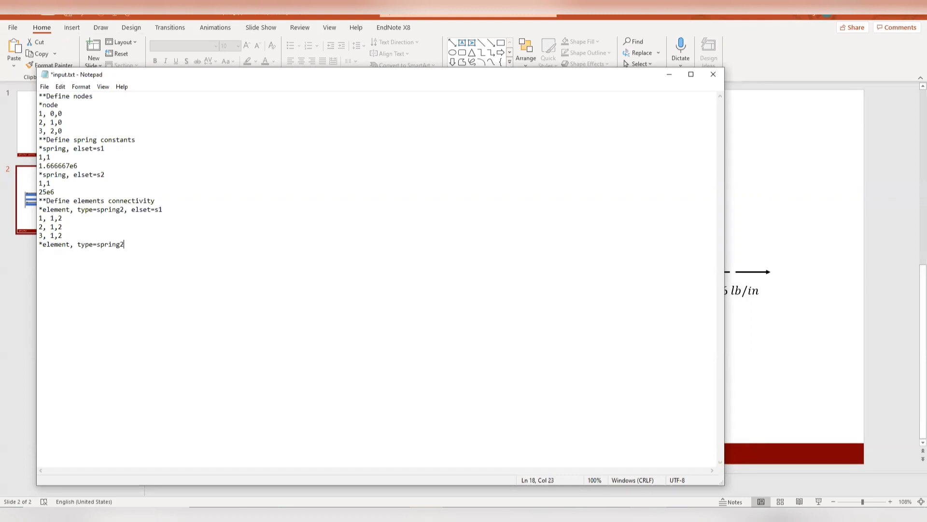
pyautogui.write(', elset=s2')
pyautogui.press('Return')
pyautogui.moveTo(124, 244); pyautogui.dragTo(166, 245)
pyautogui.click(147, 261)
pyautogui.write('4, ')
pyautogui.write('2,3 ')
pyautogui.write('*')
pyautogui.write('step ')
pyautogui.write('*sti')
# - Add the analysis step lines "*step" and "*static" with the data line "1, 1"
pyautogui.press('BackSpace')
pyautogui.write('atic 1')
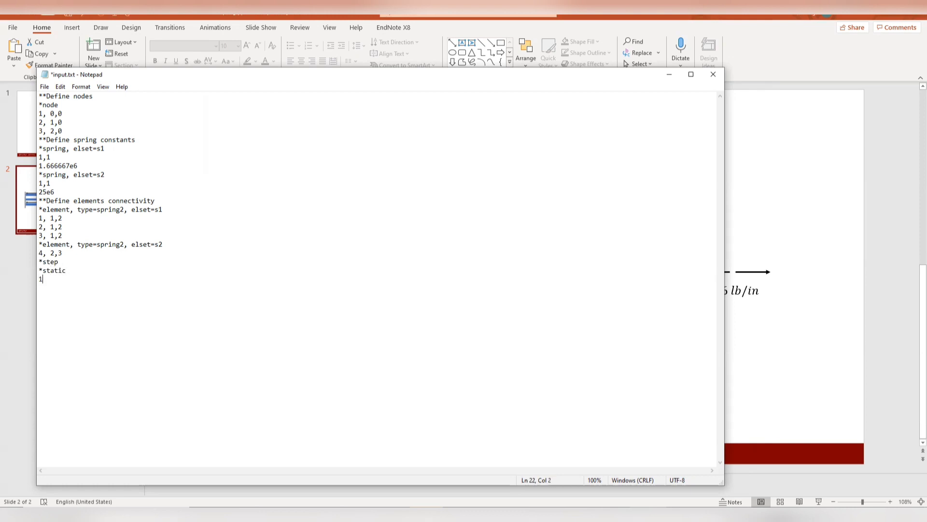
pyautogui.write(', 1')
pyautogui.moveTo(63, 278); pyautogui.dragTo(40, 281)
# - Add the comment line "**Define boundary condition" below the static step data
pyautogui.click(115, 290)
pyautogui.write('*')
pyautogui.write('boundary')
pyautogui.press('BackSpace')
pyautogui.press('BackSpace')
pyautogui.press('BackSpace')
pyautogui.press('BackSpace')
pyautogui.press('BackSpace')
pyautogui.press('BackSpace')
pyautogui.press('BackSpace')
pyautogui.press('BackSpace')
pyautogui.write('*Defining')
pyautogui.press('BackSpace')
pyautogui.press('BackSpace')
pyautogui.press('BackSpace')
pyautogui.press('BackSpace')
pyautogui.write('e boundary condti')
pyautogui.press('BackSpace')
pyautogui.press('BackSpace')
pyautogui.write('ition')
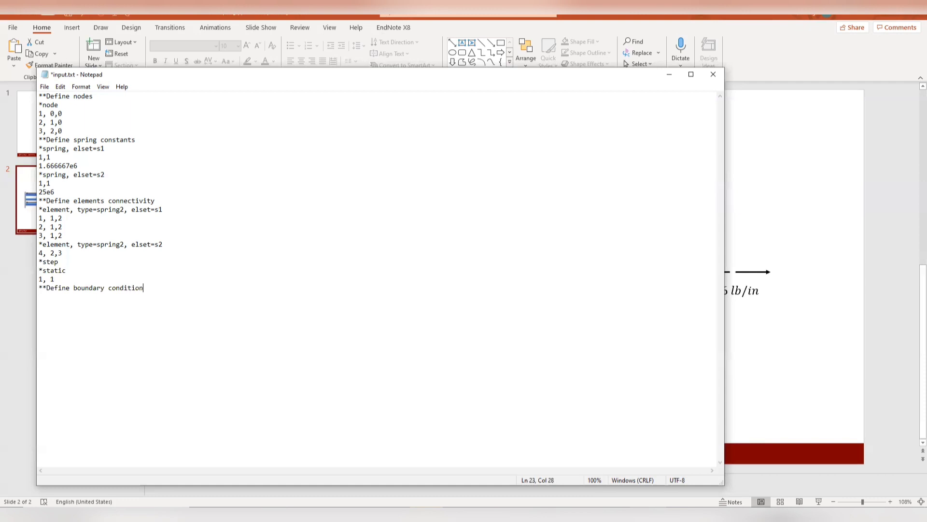
# - Add a *boundary block that pins node 1 with the line "1, pinned"
pyautogui.press('Return')
pyautogui.write('*boundary')
pyautogui.moveTo(317, 79); pyautogui.dragTo(138, 83)
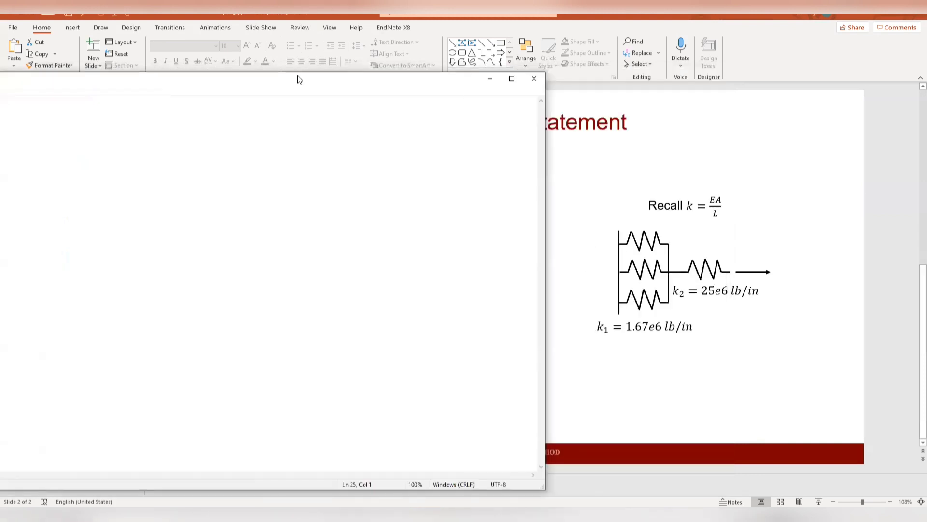
pyautogui.moveTo(315, 76); pyautogui.dragTo(566, 64)
pyautogui.write('1`')
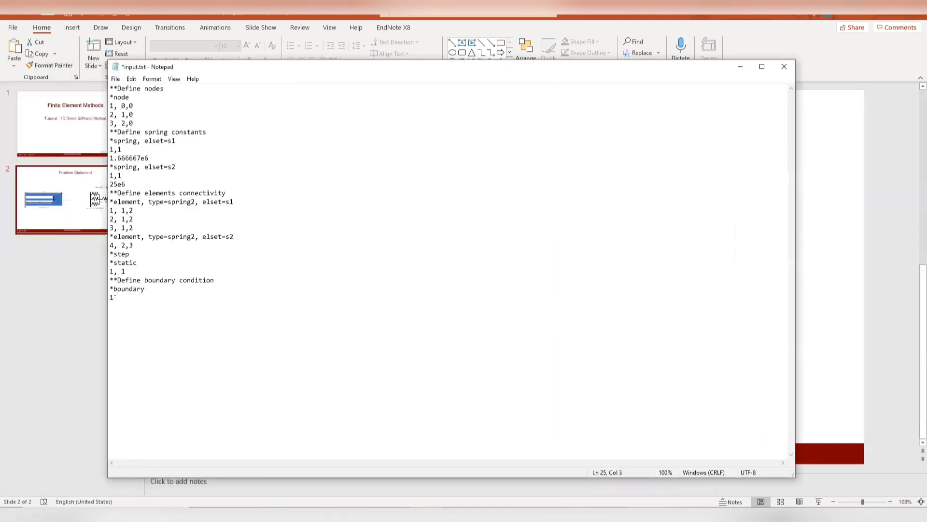
pyautogui.write(', ')
pyautogui.write('pinned')
# - Add a *Cload block with the load line "3, 1, -1"
pyautogui.write('*')
pyautogui.moveTo(426, 68); pyautogui.dragTo(202, 100)
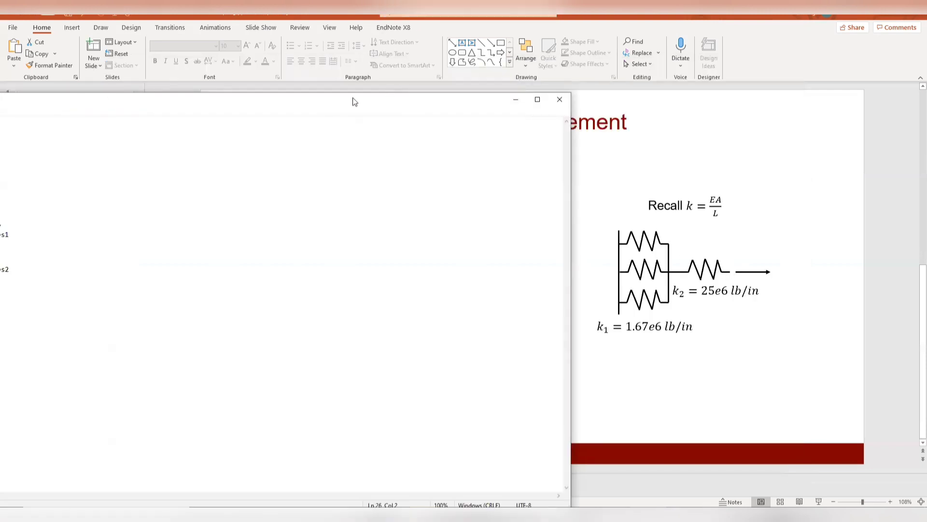
pyautogui.moveTo(355, 101); pyautogui.dragTo(530, 61)
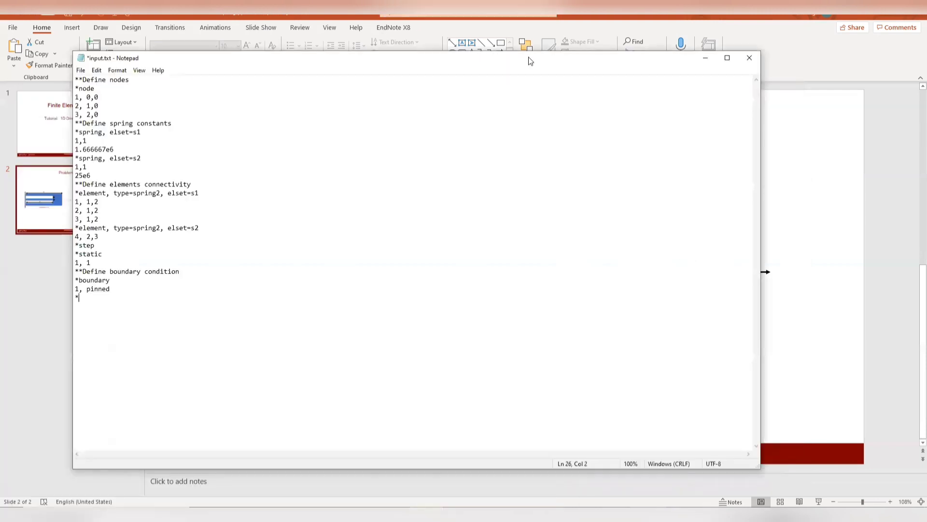
pyautogui.write('C')
pyautogui.write('load ')
pyautogui.write('3,')
pyautogui.write(' 1,')
pyautogui.write(' -1')
pyautogui.moveTo(484, 62)
pyautogui.mouseDown()
pyautogui.moveTo(325, 80)
pyautogui.moveTo(485, 52)
pyautogui.mouseUp()
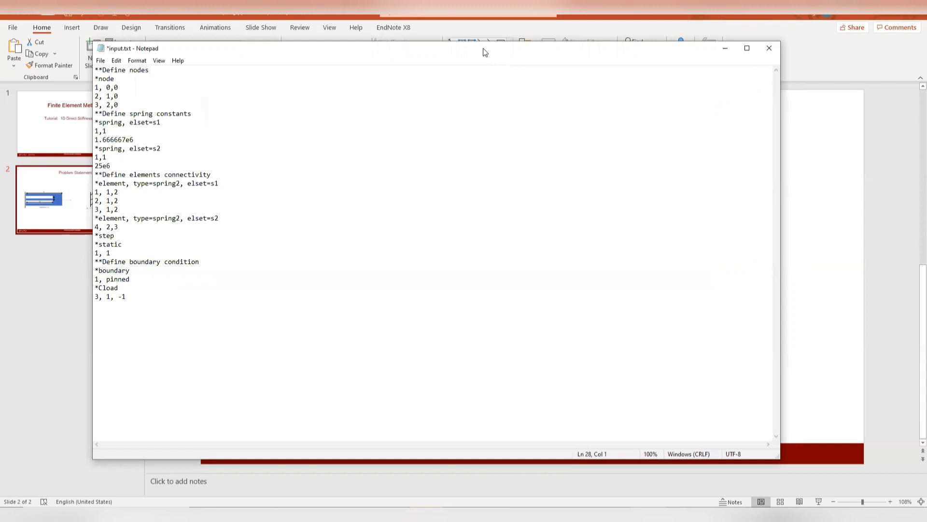
# - Add the output request line "*output, field" after the load definition
pyautogui.write('*')
pyautogui.write('output, field')
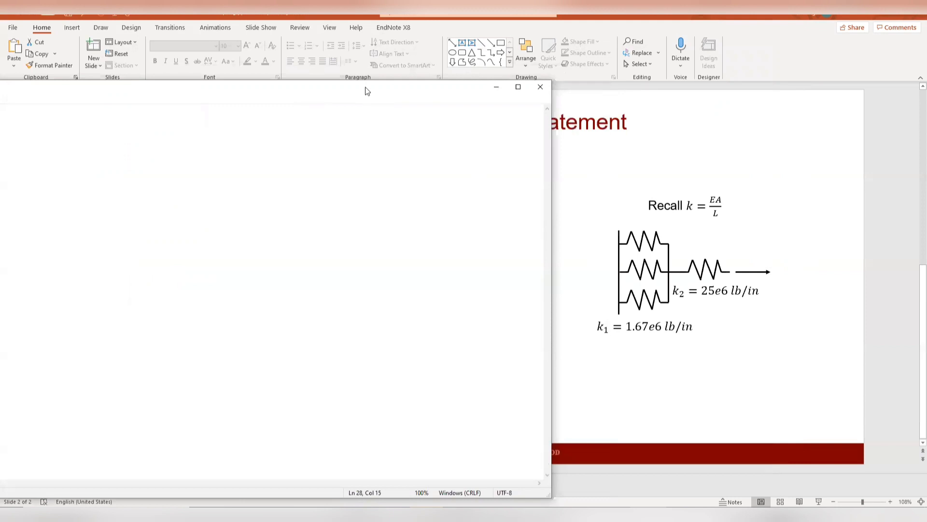
pyautogui.moveTo(383, 91); pyautogui.dragTo(558, 60)
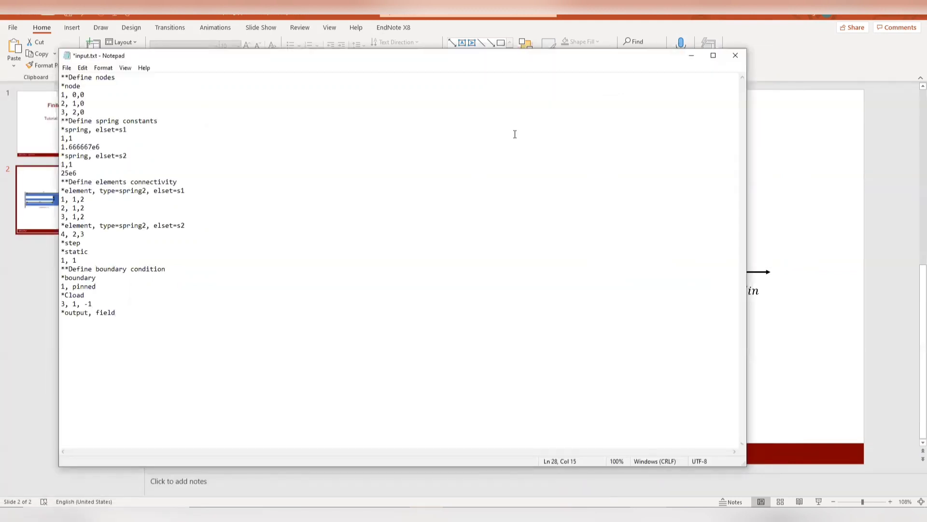
# - Add an "*element output" line requesting the variables E,S
pyautogui.press('Return')
pyautogui.write('element ouput')
pyautogui.press('BackSpace')
pyautogui.press('BackSpace')
pyautogui.press('BackSpace')
pyautogui.press('BackSpace')
pyautogui.write('utput *')
pyautogui.press('BackSpace')
pyautogui.write('E,S')
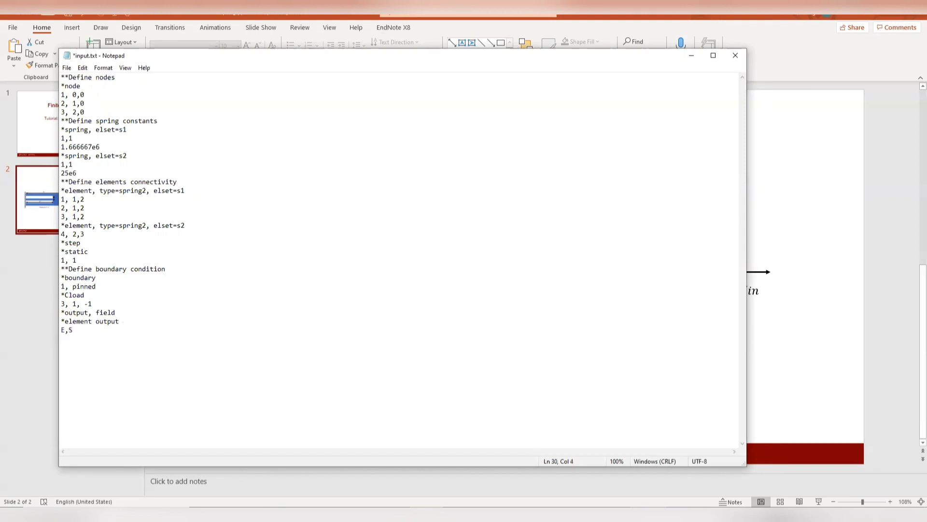
# - Put a space before S in the element output variables and finish the file with the line "*end step"
pyautogui.press('Left')
pyautogui.moveTo(61, 330); pyautogui.dragTo(65, 330)
pyautogui.doubleClick(76, 330)
pyautogui.click(79, 339)
pyautogui.moveTo(68, 331)
pyautogui.mouseDown()
pyautogui.moveTo(53, 330)
pyautogui.moveTo(64, 332)
pyautogui.mouseUp()
pyautogui.doubleClick(74, 329)
pyautogui.write('end step')
pyautogui.click(67, 68)
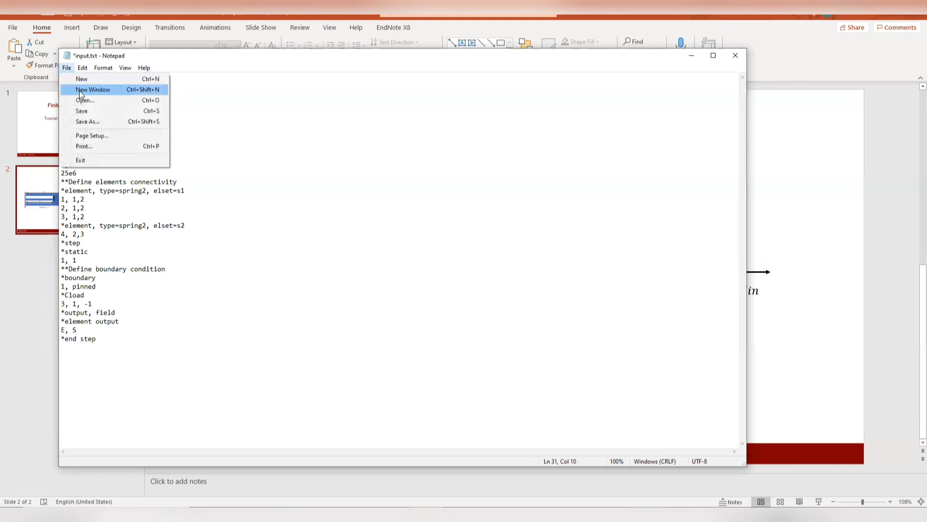
pyautogui.click(90, 122)
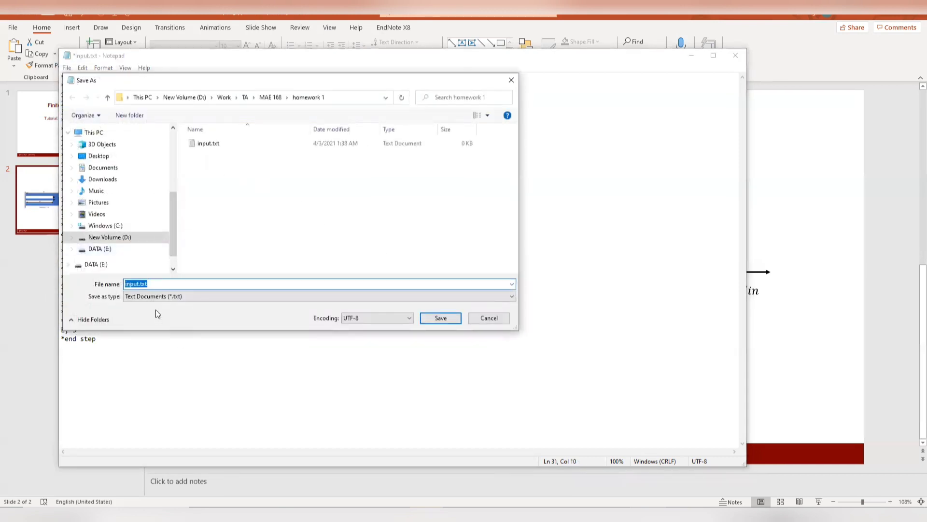
pyautogui.click(155, 284)
pyautogui.press('BackSpace')
pyautogui.press('BackSpace')
pyautogui.press('BackSpace')
pyautogui.write('inp')
pyautogui.click(489, 318)
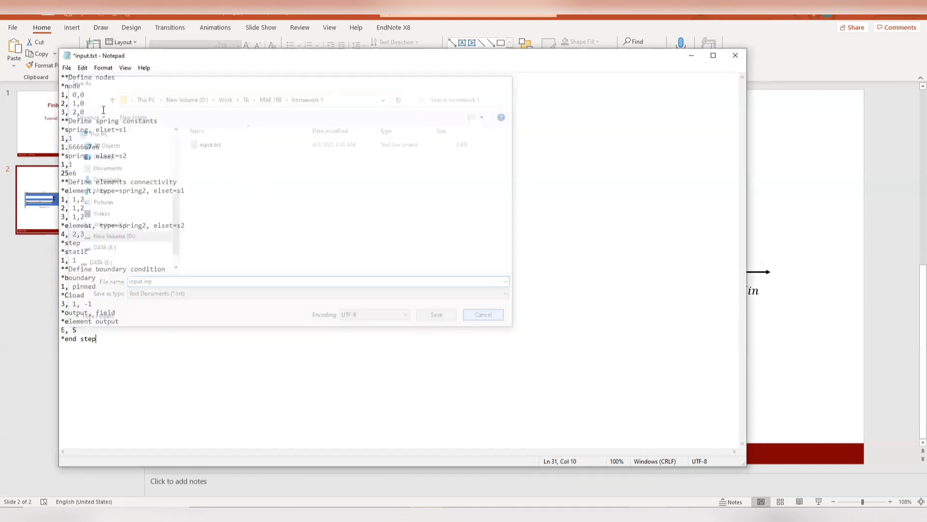
# - Save the finished input.txt under its existing name and close it
pyautogui.click(67, 67)
pyautogui.click(85, 110)
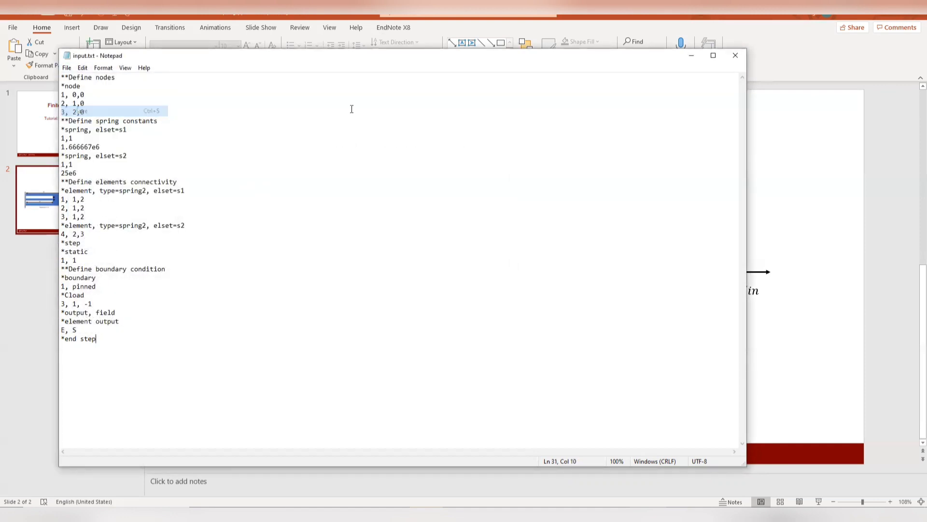
pyautogui.click(736, 55)
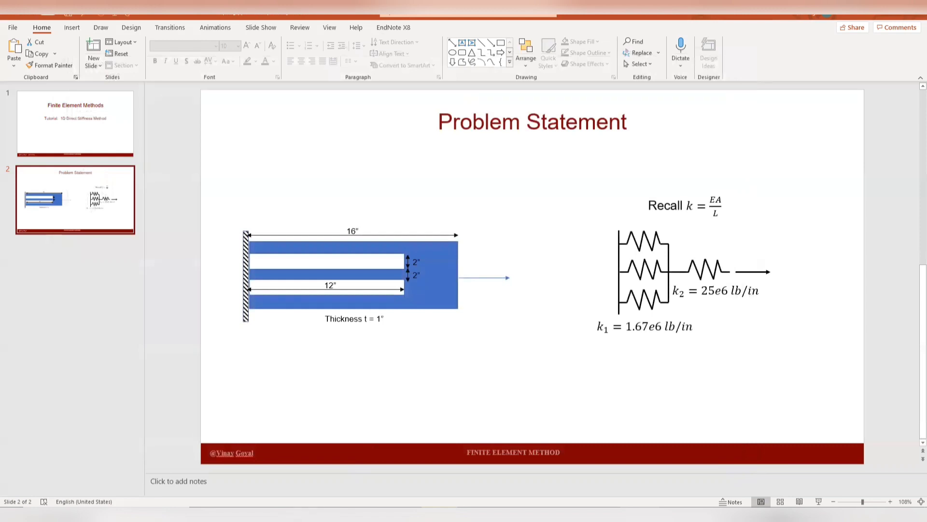
# - Rename input.txt in the homework 1 folder to input.inp and accept the change of file extension
pyautogui.click(208, 157)
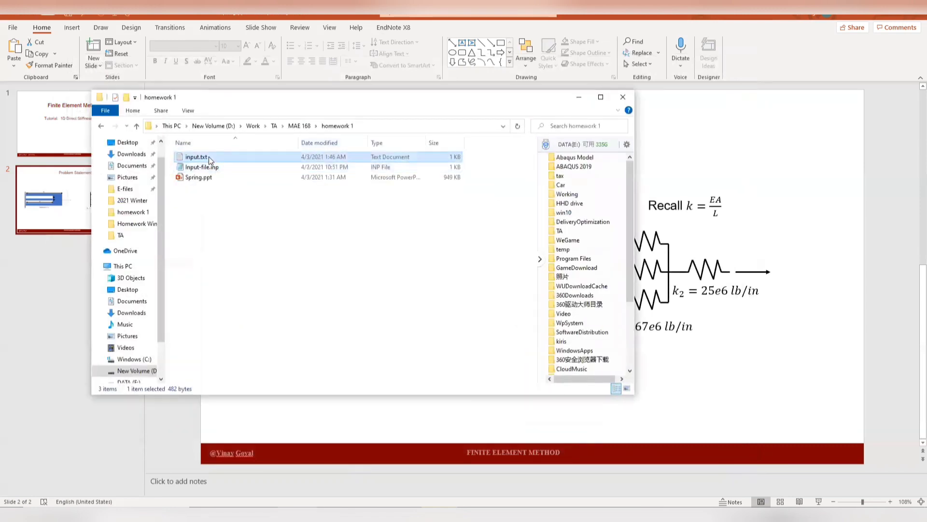
pyautogui.rightClick(209, 157)
pyautogui.click(265, 432)
pyautogui.click(211, 156)
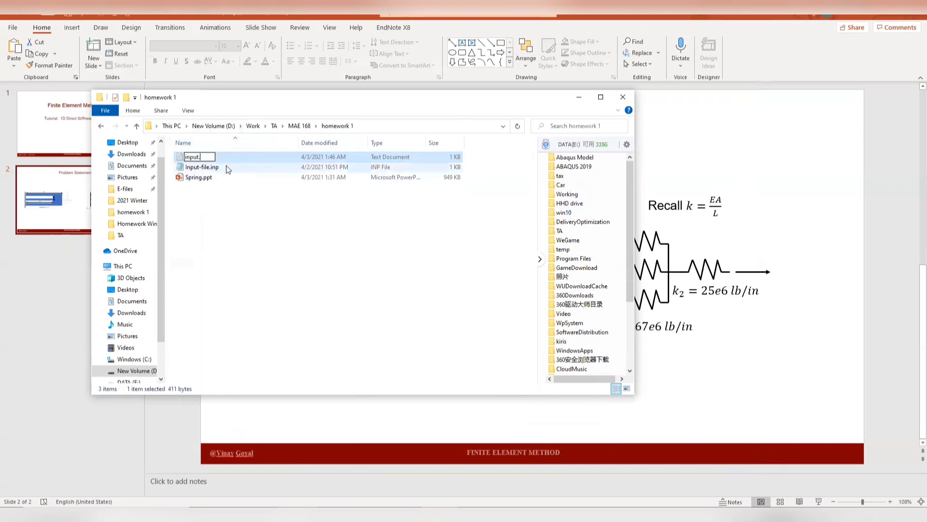
pyautogui.write('inp')
pyautogui.press('Return')
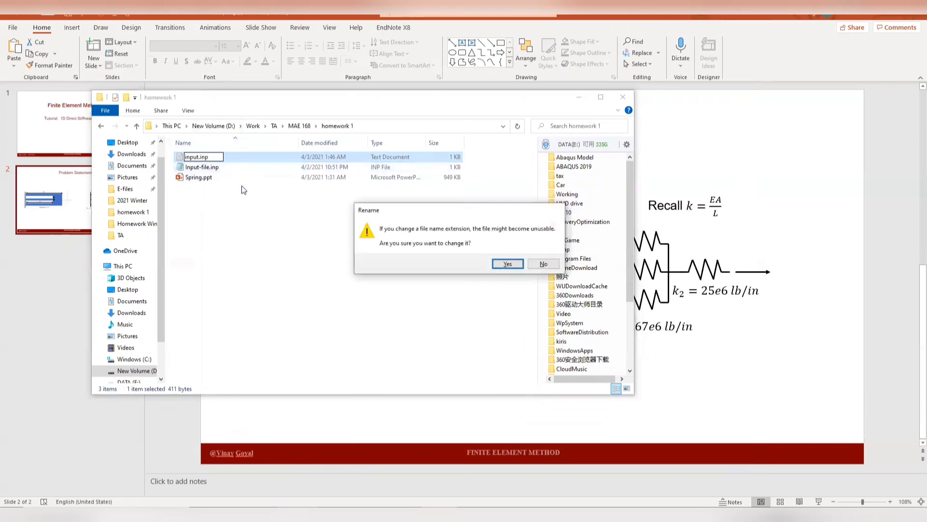
pyautogui.click(508, 263)
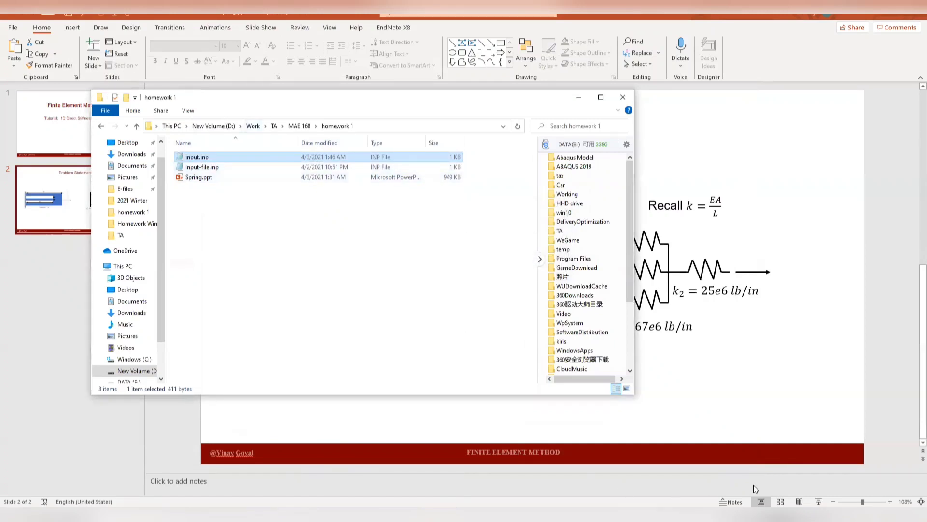
# - Switch to Abaqus/CAE and set the work directory to the homework 1 folder, using the path copied from File Explorer
pyautogui.moveTo(722, 514)
pyautogui.click(722, 485)
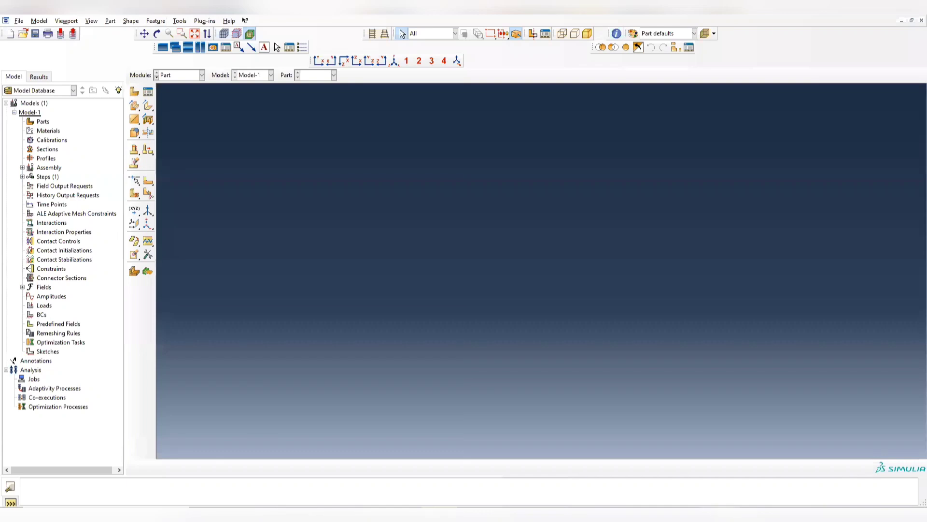
pyautogui.click(18, 21)
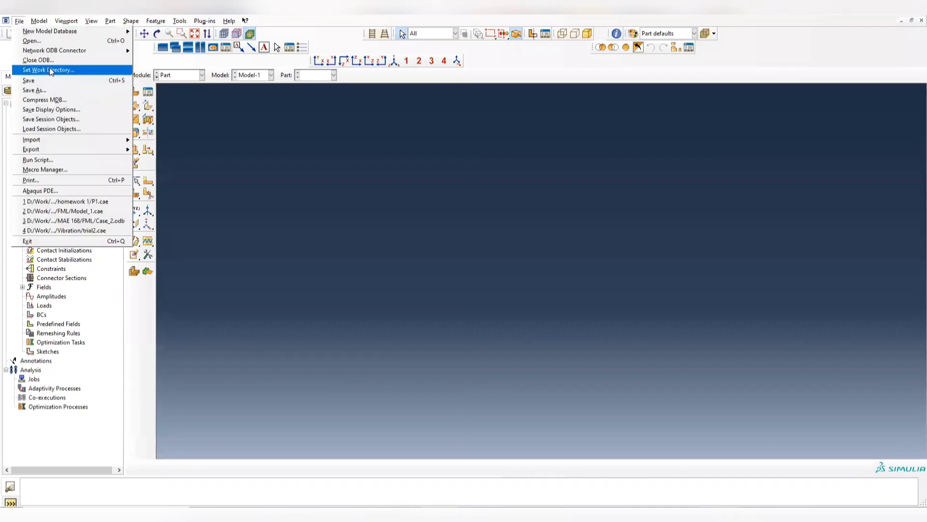
pyautogui.click(46, 72)
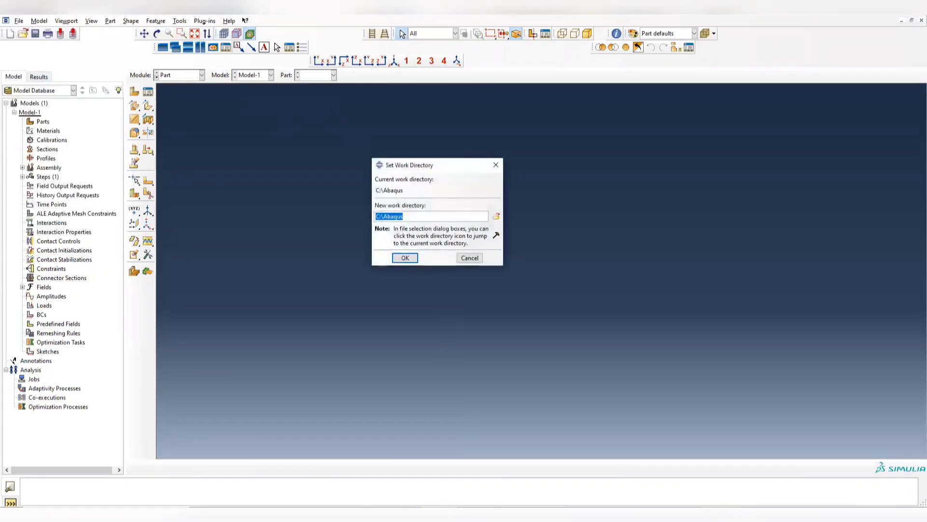
pyautogui.hotkey('alt', 'Tab')
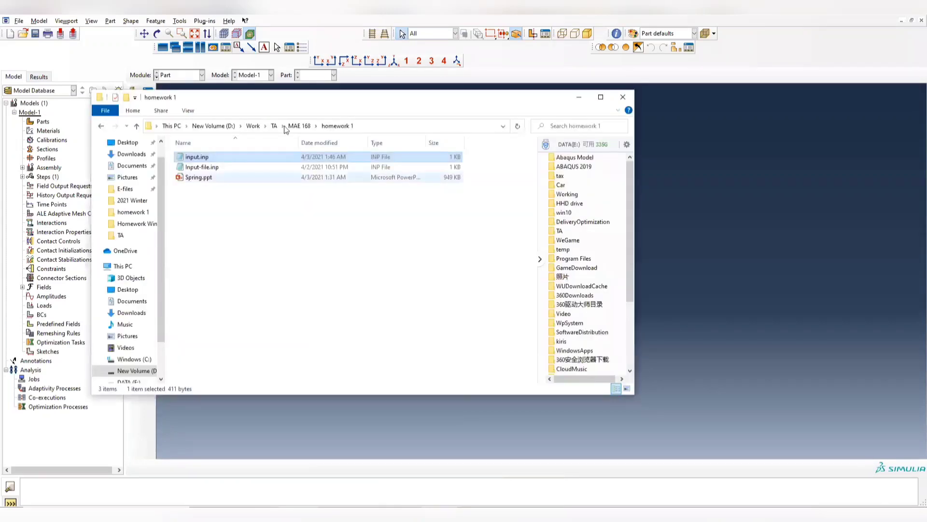
pyautogui.click(371, 124)
pyautogui.hotkey('ctrl', 'c')
pyautogui.click(579, 97)
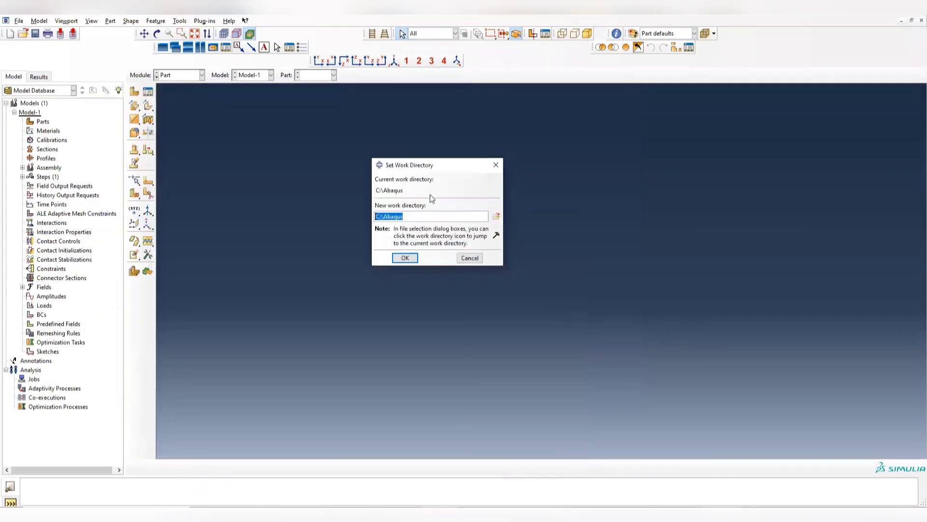
pyautogui.click(428, 215)
pyautogui.hotkey('ctrl', 'a')
pyautogui.hotkey('ctrl', 'v')
pyautogui.click(405, 258)
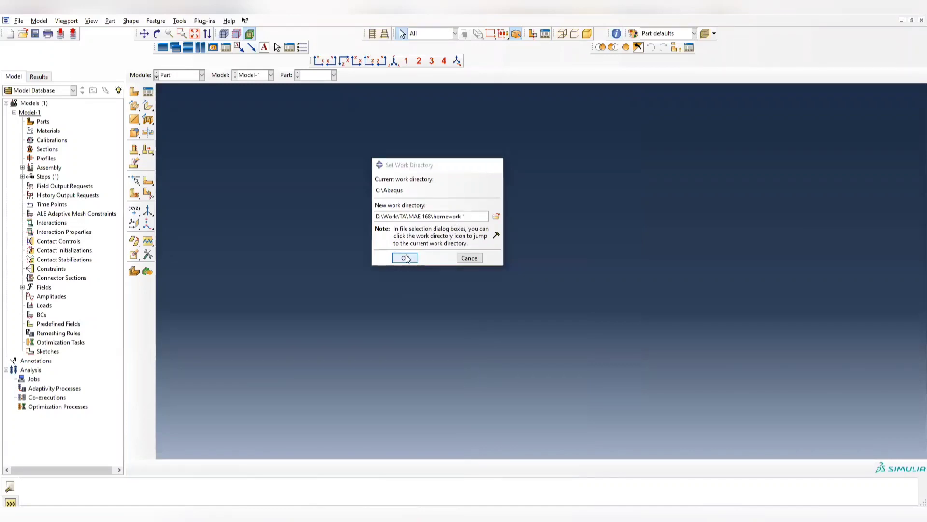
# - Switch to the Job module and open the Job Manager
pyautogui.click(172, 78)
pyautogui.click(179, 158)
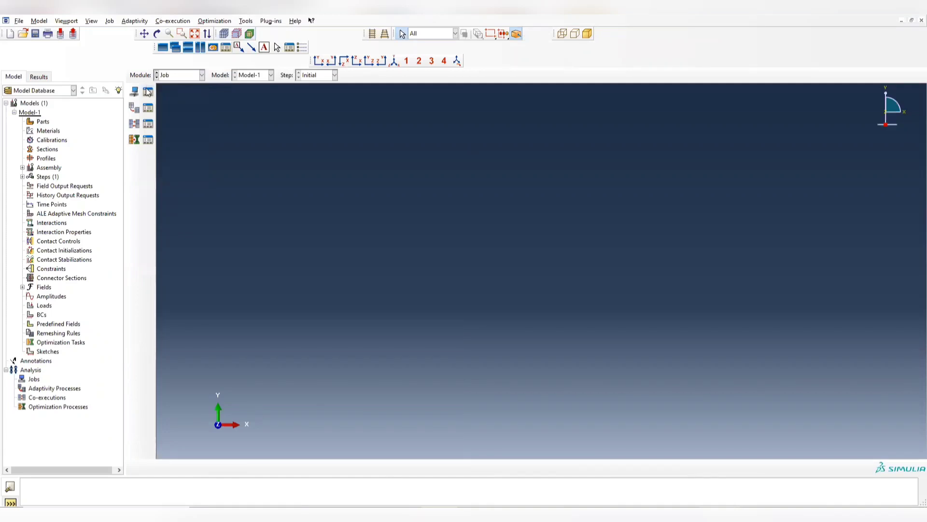
pyautogui.click(148, 92)
pyautogui.click(230, 291)
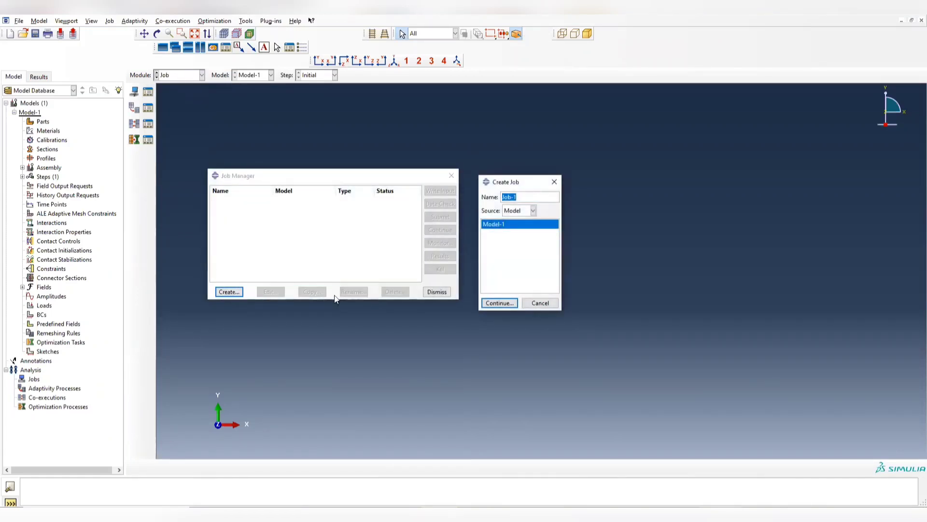
pyautogui.write('Manual_input')
pyautogui.click(499, 301)
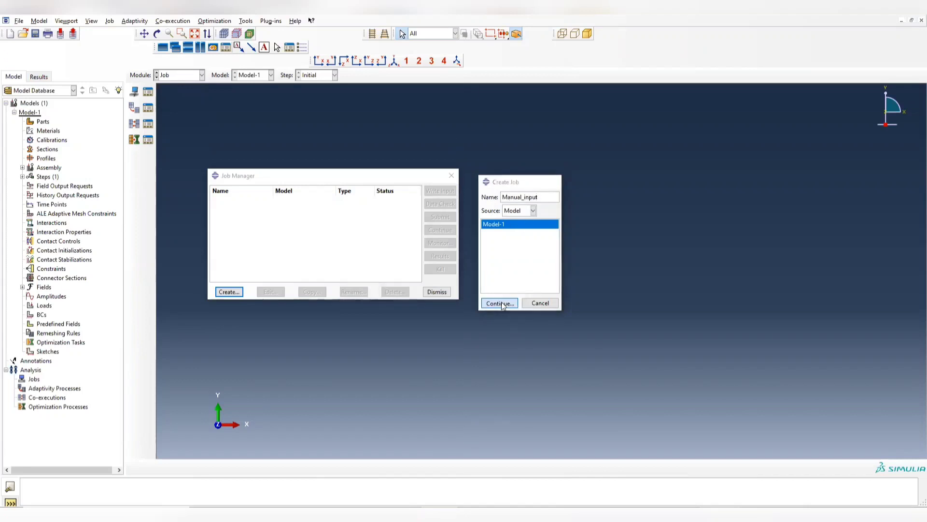
pyautogui.click(460, 373)
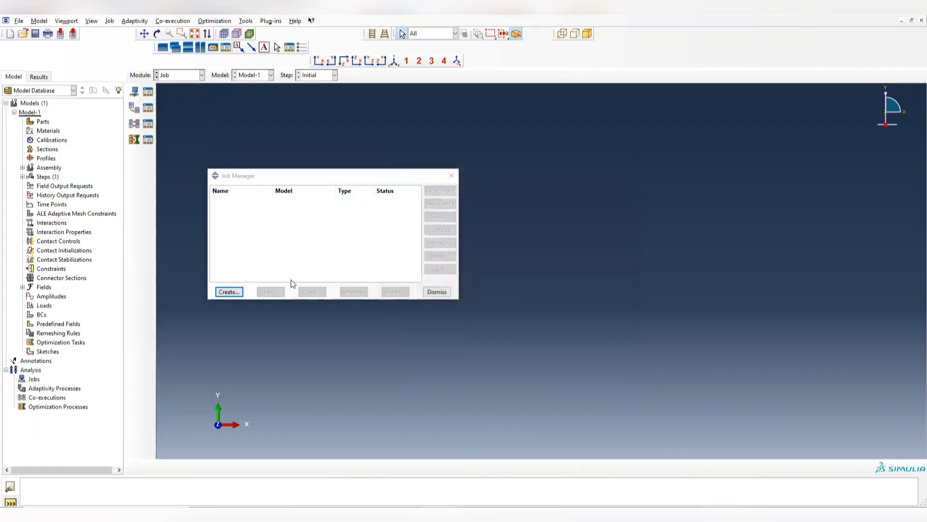
# - Create a full analysis job named Manual_input with input.inp from the homework 1 folder as its input file source
pyautogui.click(229, 292)
pyautogui.write('Manu')
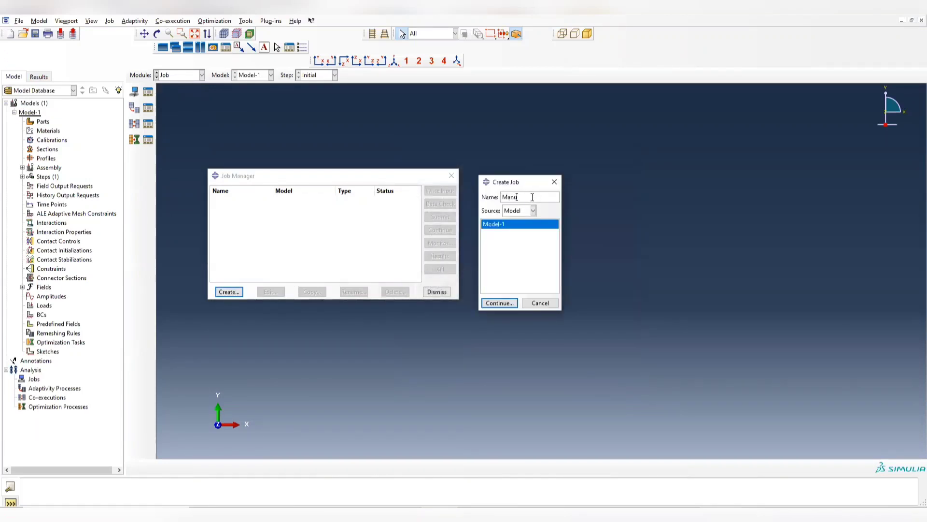
pyautogui.write('al_input')
pyautogui.click(533, 211)
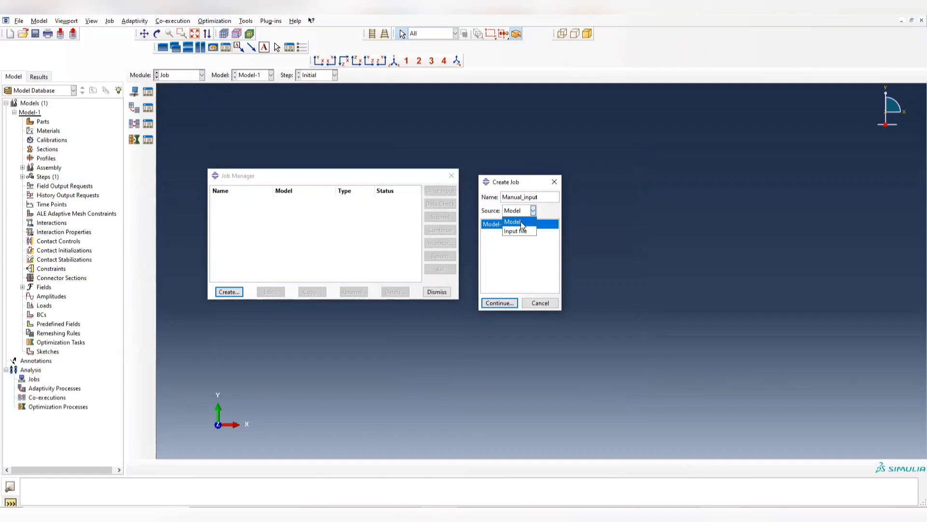
pyautogui.click(518, 231)
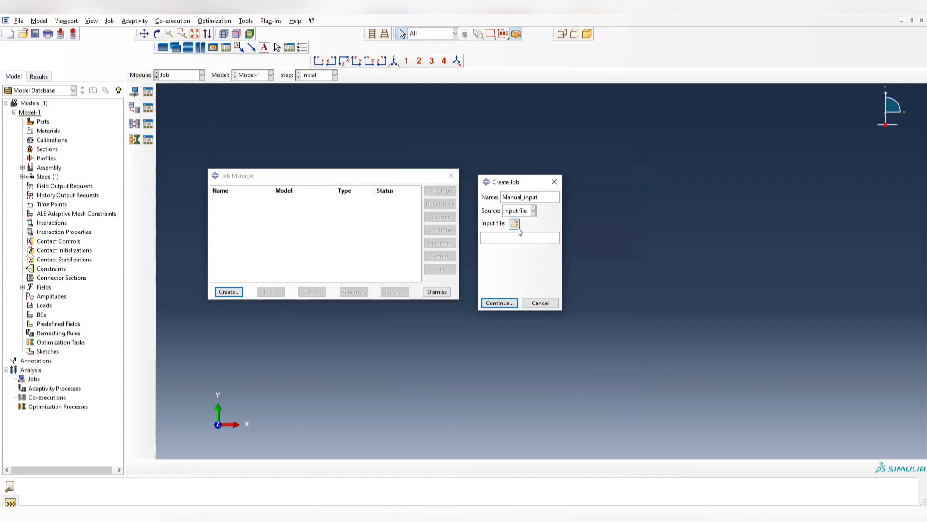
pyautogui.click(518, 227)
pyautogui.click(431, 225)
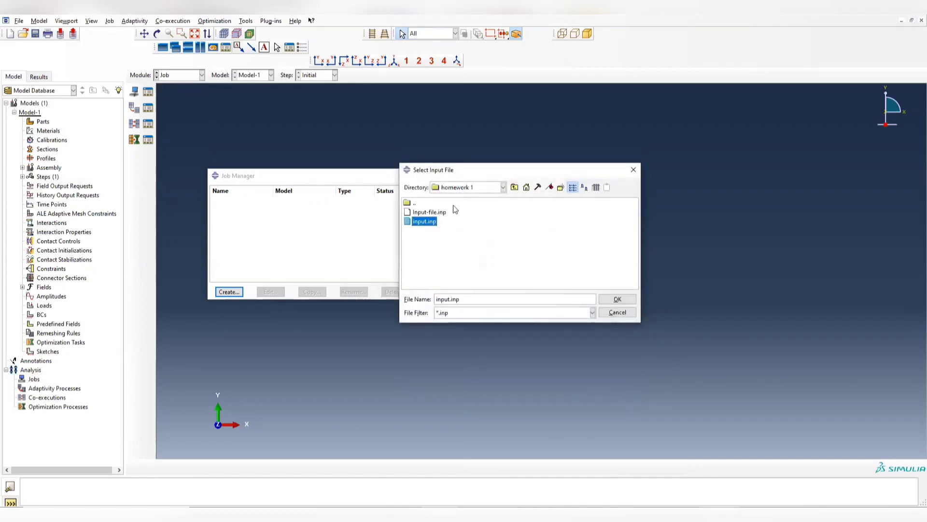
pyautogui.click(618, 299)
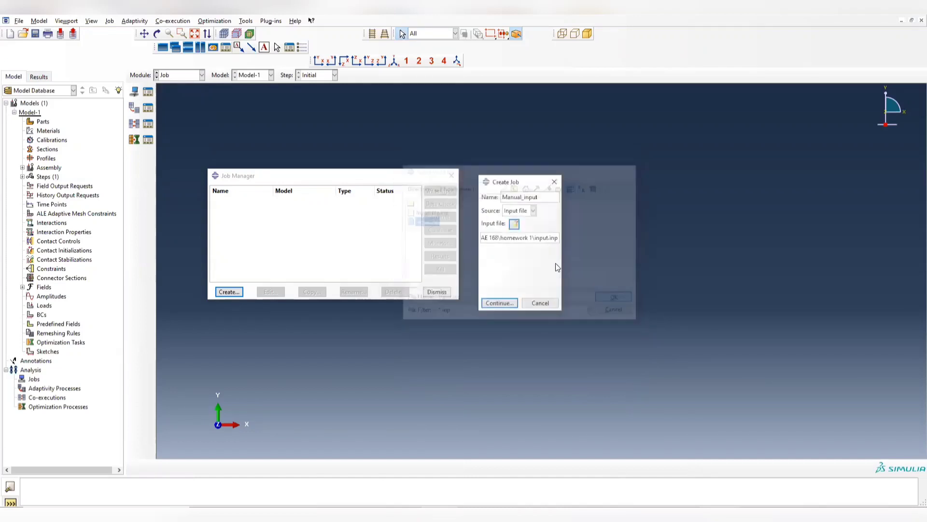
pyautogui.click(509, 303)
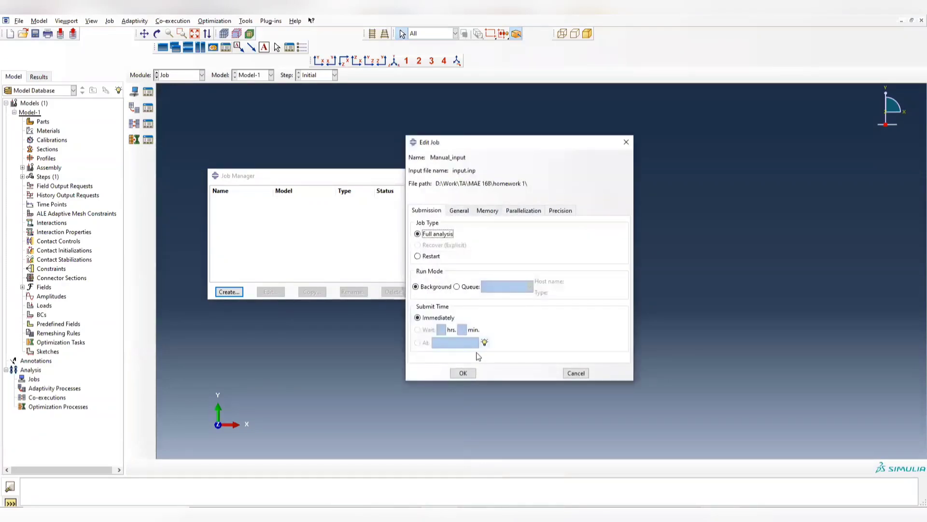
pyautogui.click(465, 373)
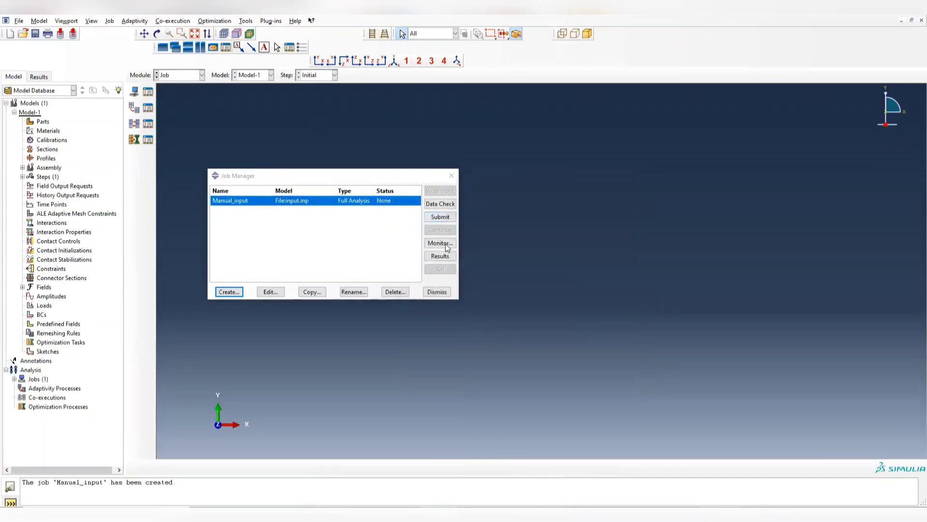
# - Run a data check on the Manual_input job and open its monitor beside the Job Manager
pyautogui.click(445, 204)
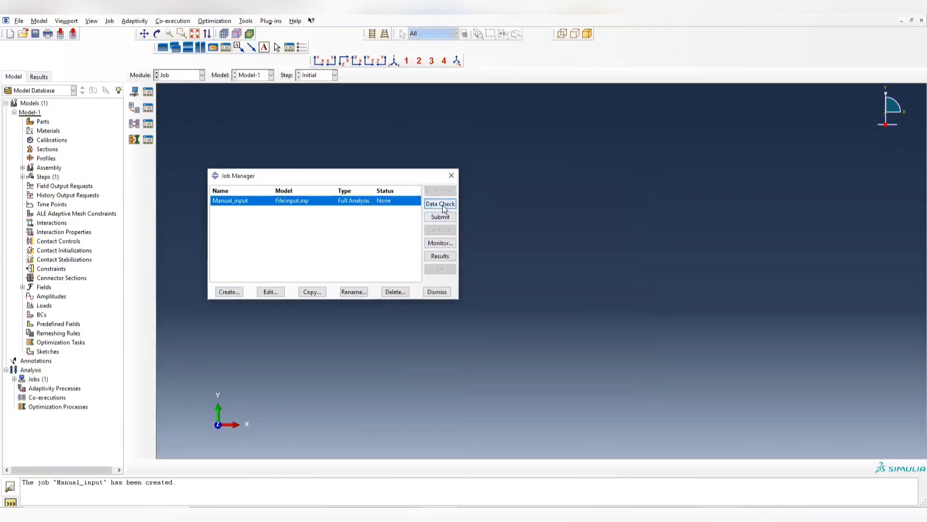
pyautogui.click(444, 243)
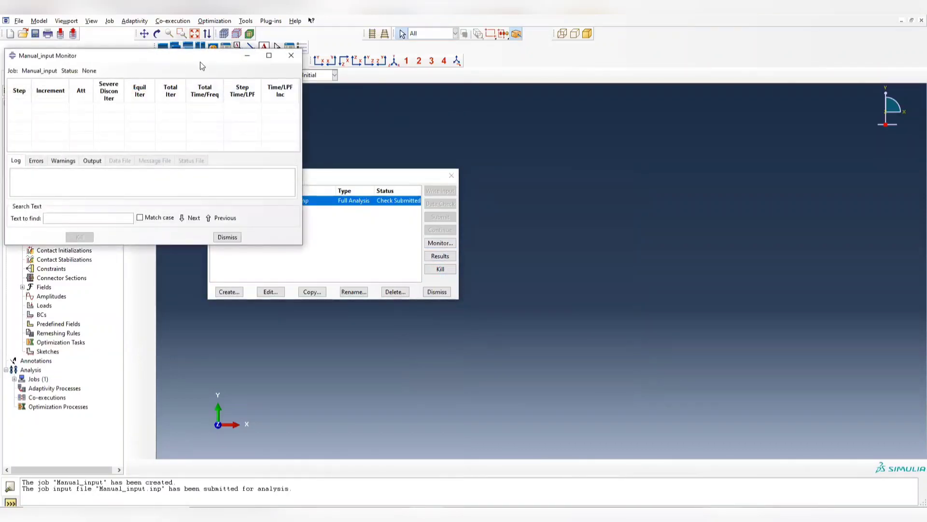
pyautogui.moveTo(201, 66); pyautogui.dragTo(705, 153)
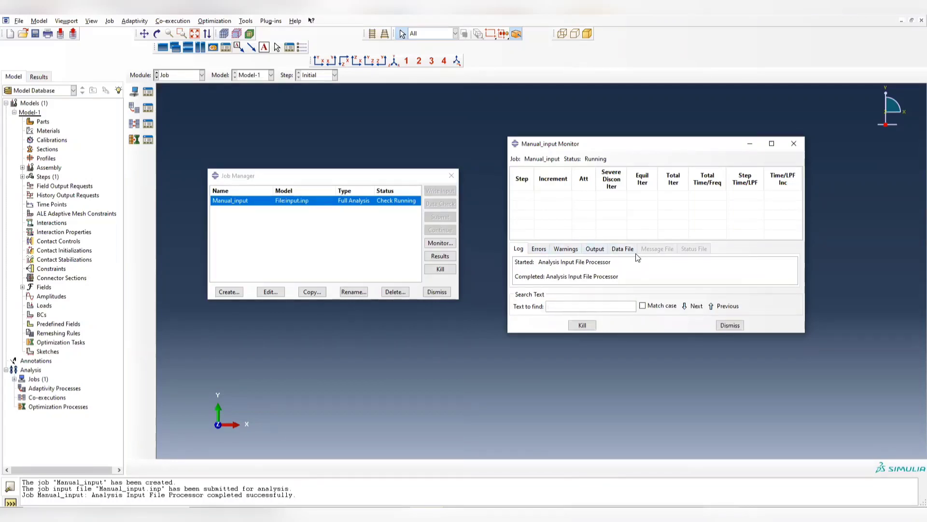
# - Check the warnings, errors, log and message file of the Manual_input data check
pyautogui.click(566, 248)
pyautogui.click(534, 250)
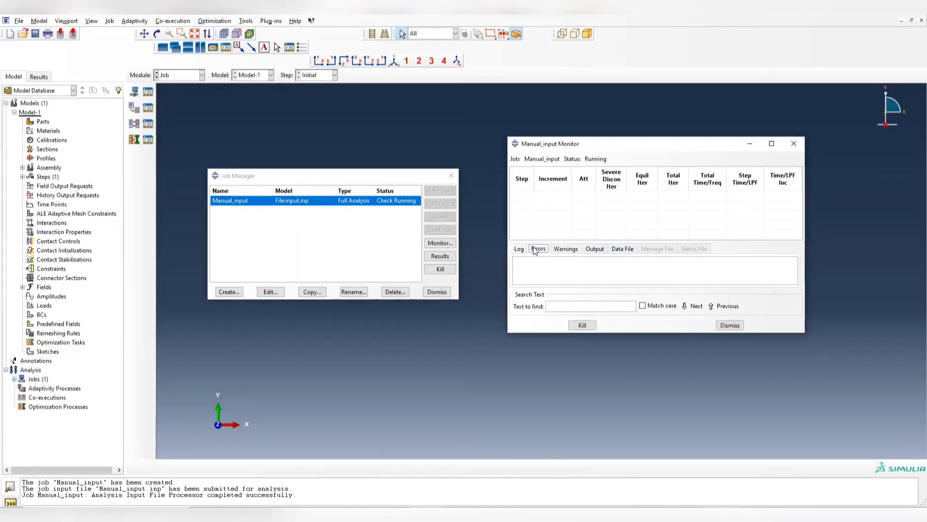
pyautogui.click(518, 249)
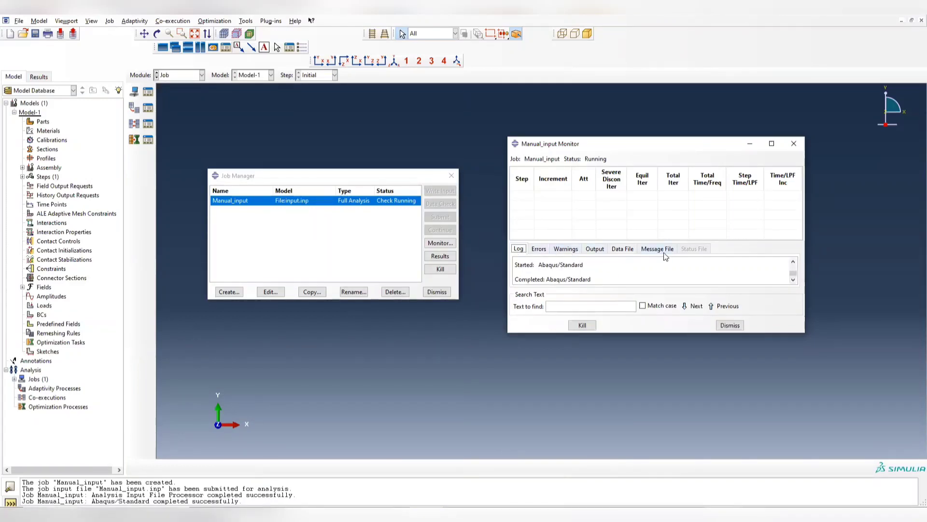
pyautogui.click(659, 249)
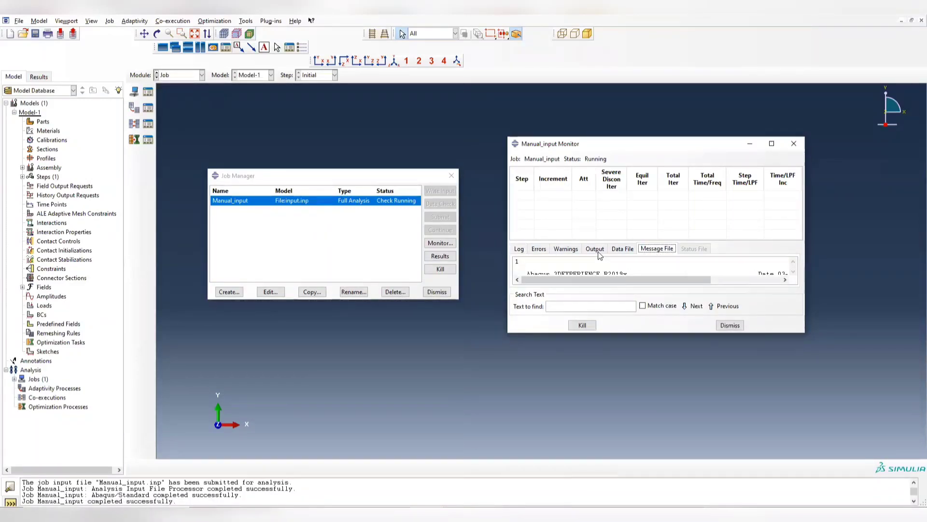
pyautogui.click(574, 252)
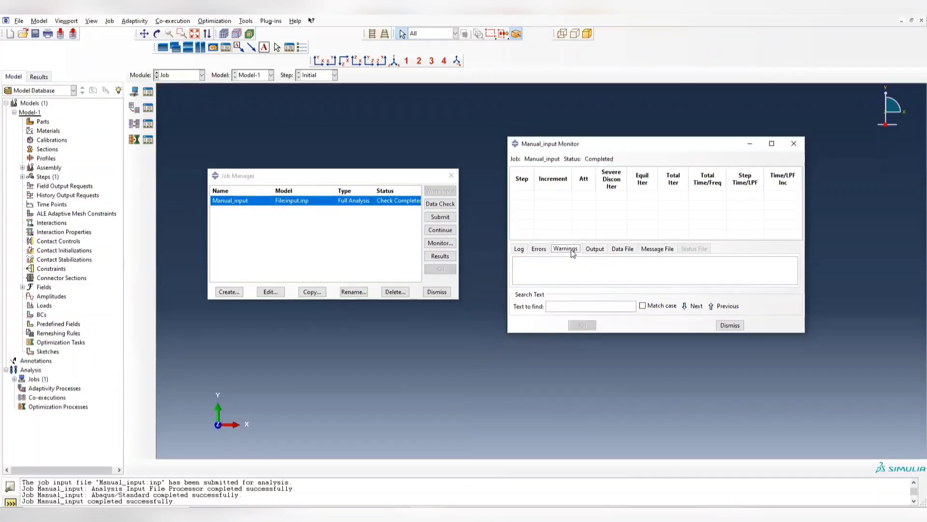
pyautogui.click(543, 251)
# - Submit the Manual_input job for analysis, overwriting the existing job files, and monitor its progress
pyautogui.click(448, 220)
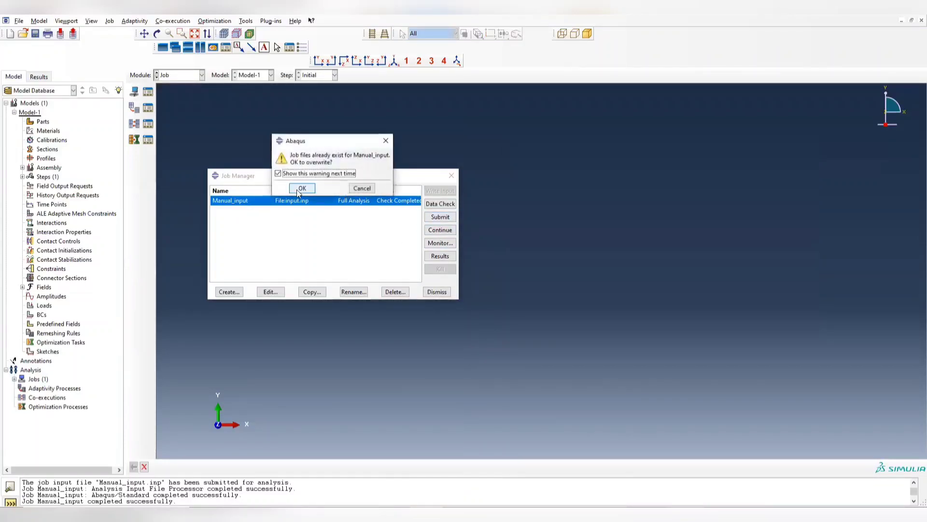
pyautogui.click(298, 191)
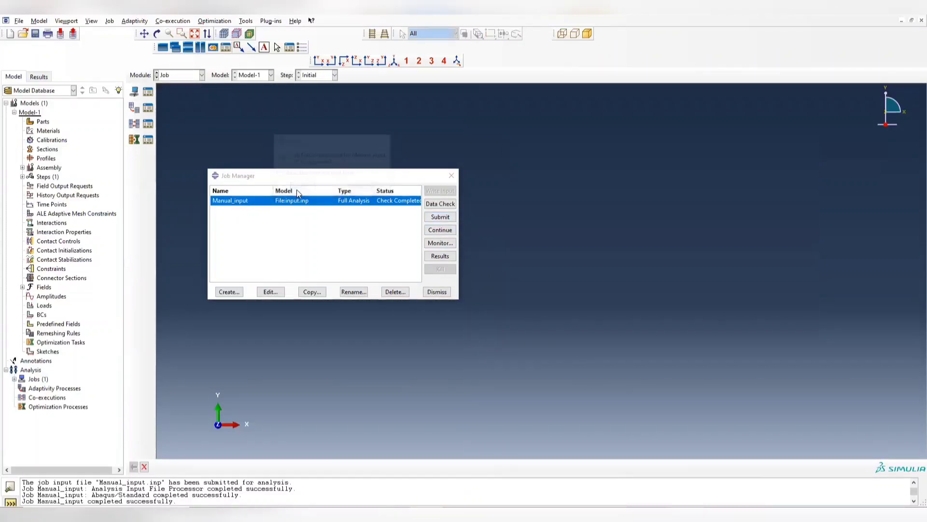
pyautogui.click(440, 244)
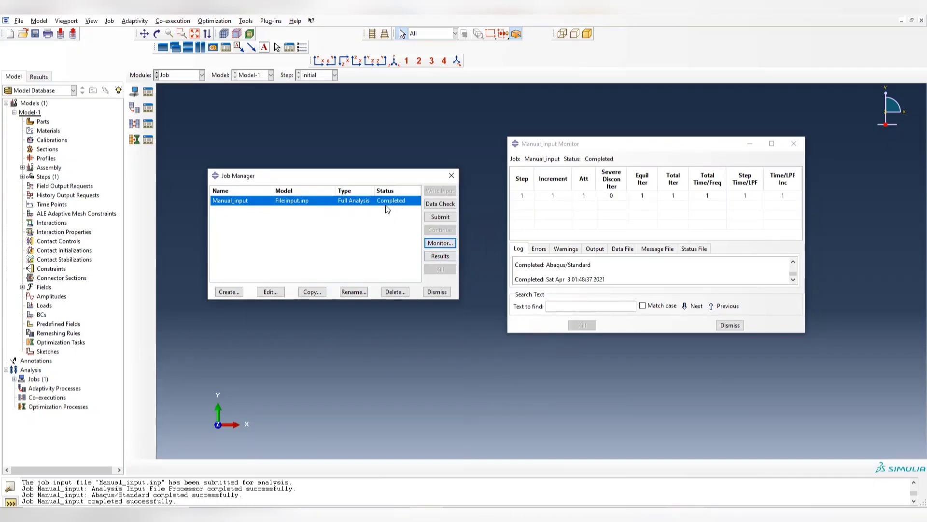
# - Open the Manual_input job results and plot contours with strain E as the primary variable
pyautogui.click(445, 257)
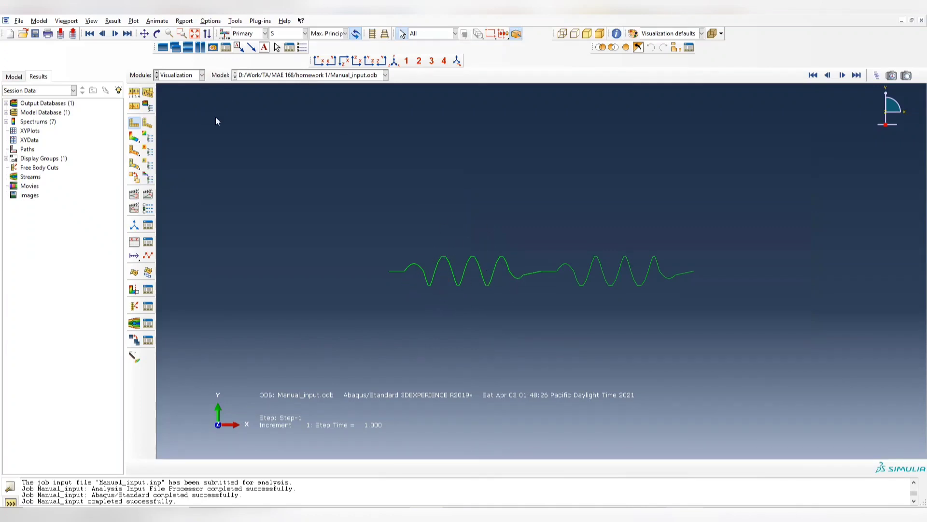
pyautogui.click(134, 137)
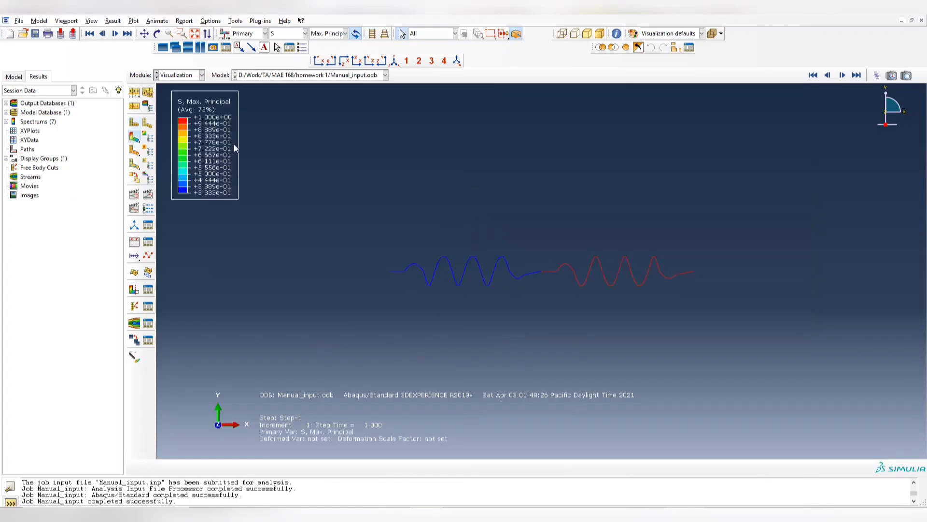
pyautogui.click(290, 33)
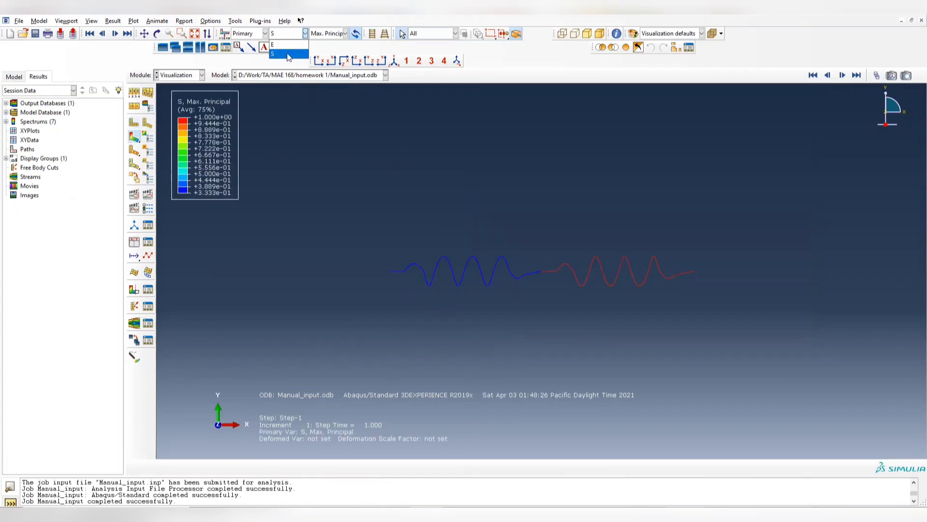
pyautogui.click(289, 51)
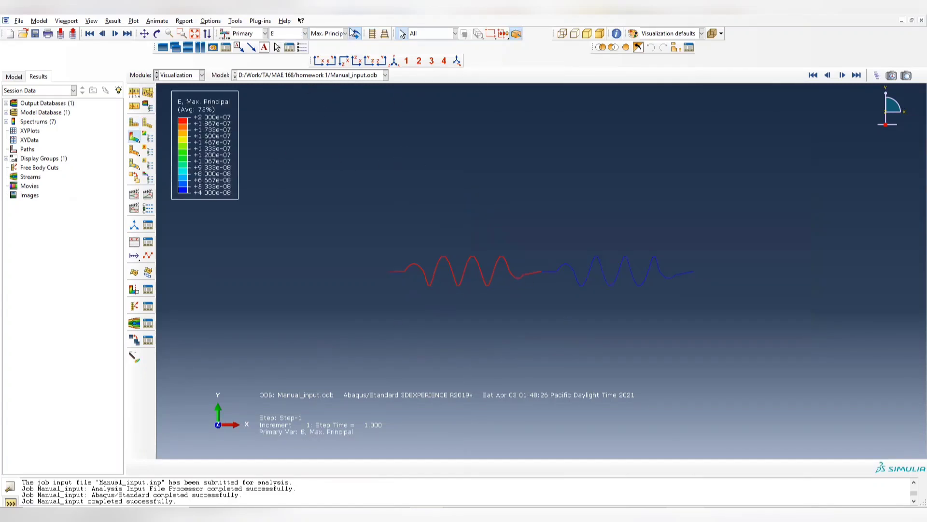
# - Compare the maximum principal contours of stress S and strain E on the springs, ending with E
pyautogui.click(290, 33)
pyautogui.click(290, 63)
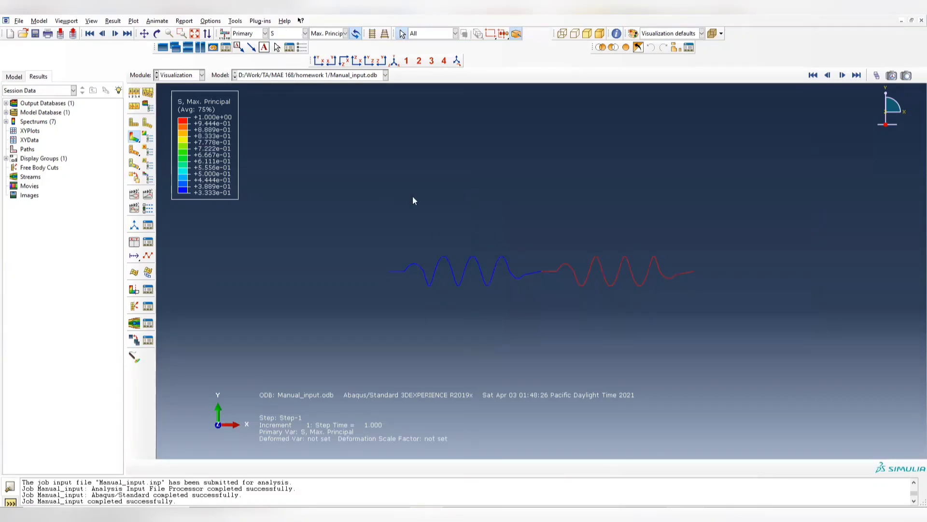
pyautogui.click(293, 35)
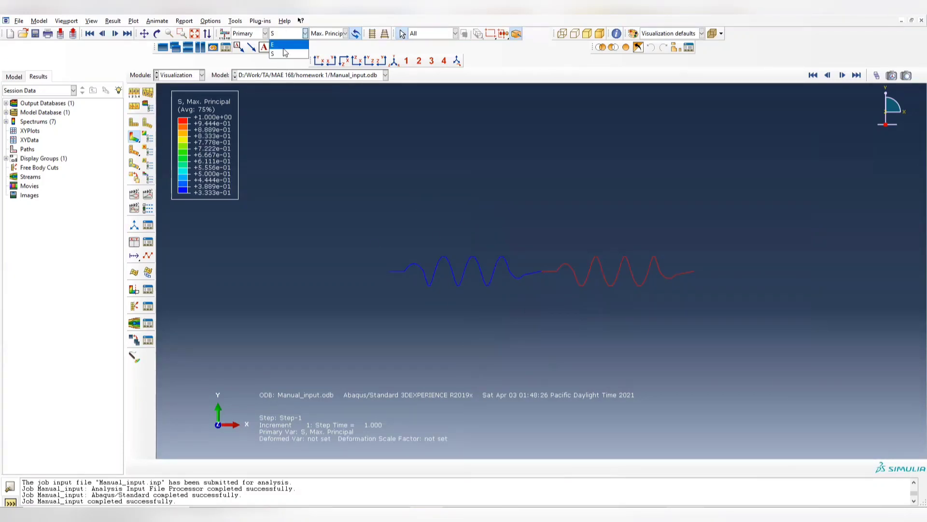
pyautogui.click(282, 56)
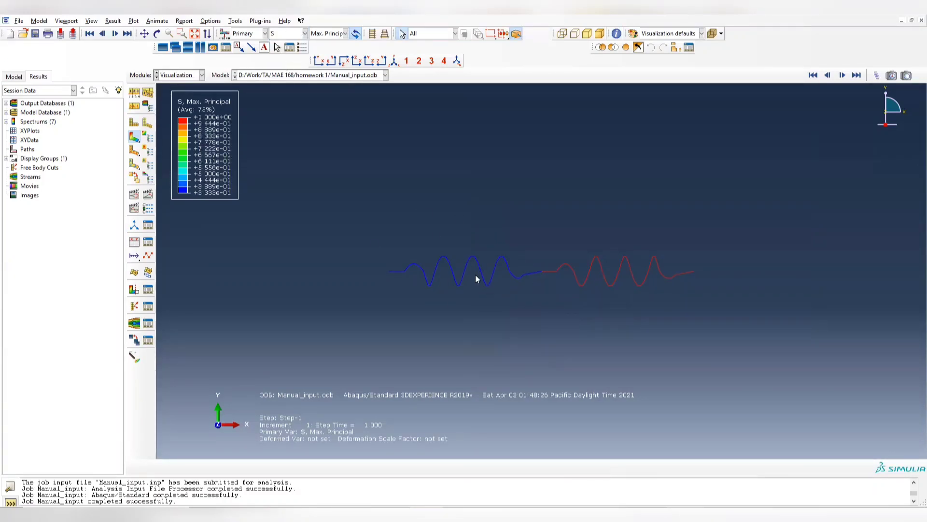
pyautogui.click(289, 33)
pyautogui.click(286, 50)
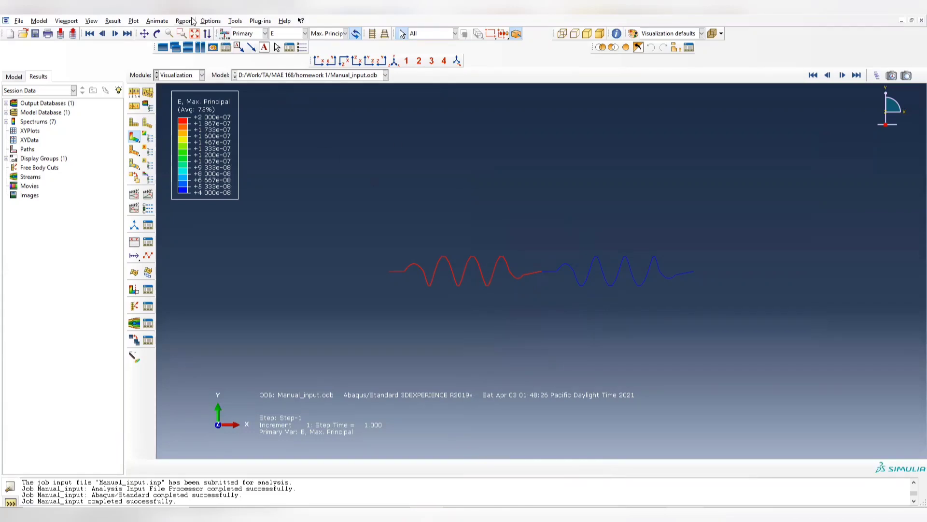
# - Query element 1 of PART-1-1 with the strain component E11 plotted
pyautogui.click(237, 22)
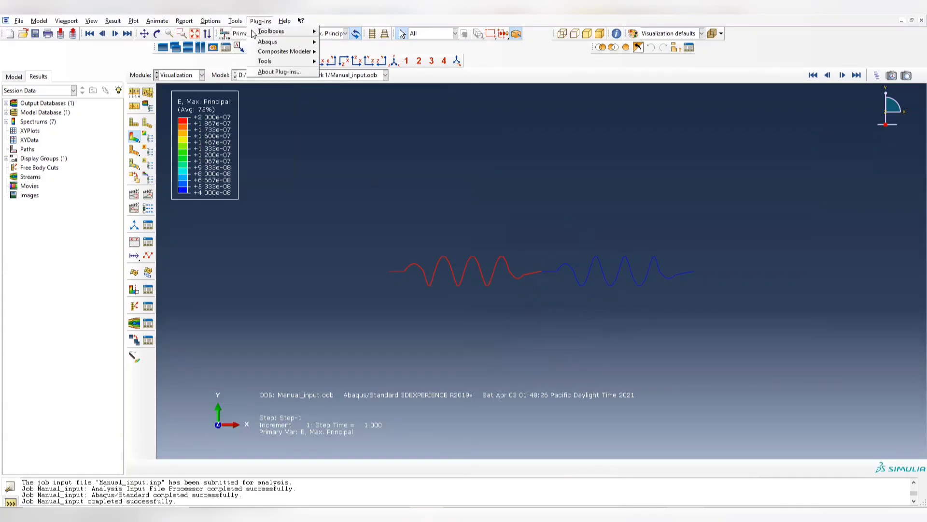
pyautogui.click(245, 32)
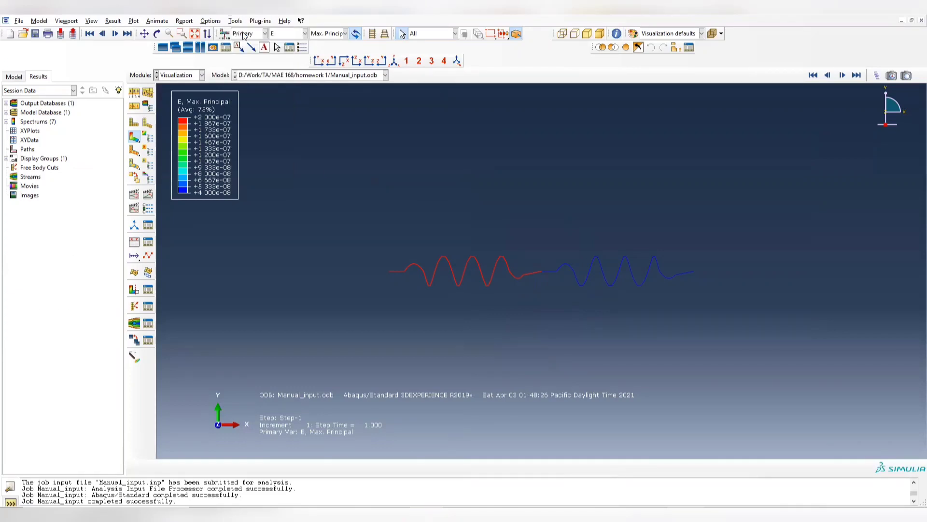
pyautogui.moveTo(66, 174); pyautogui.dragTo(187, 146)
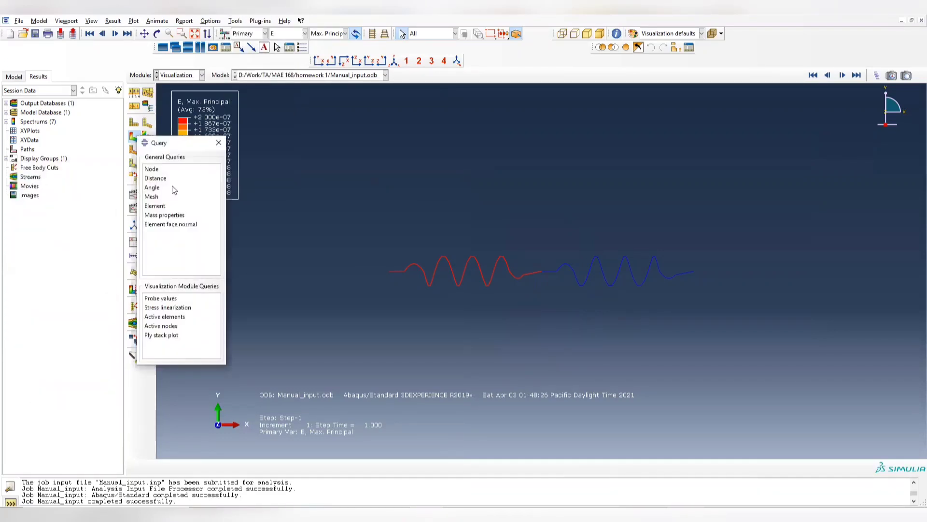
pyautogui.click(159, 209)
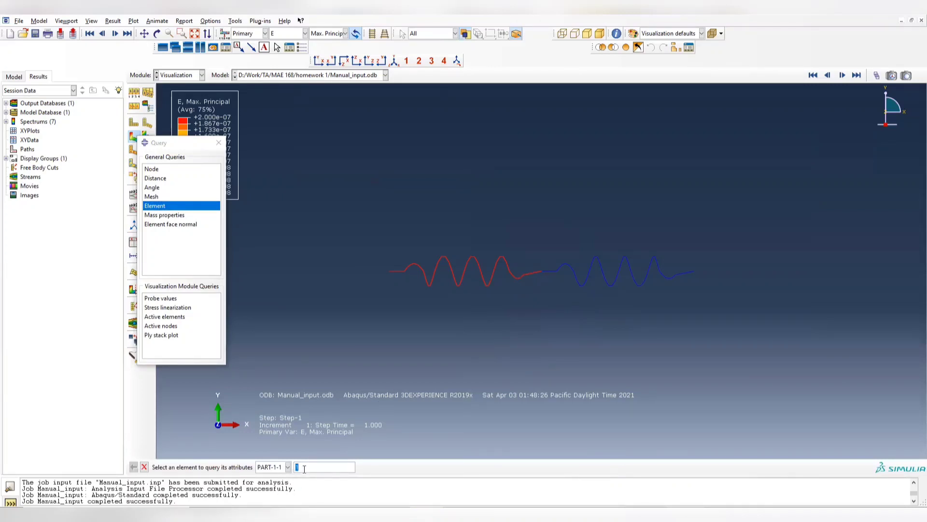
pyautogui.click(346, 34)
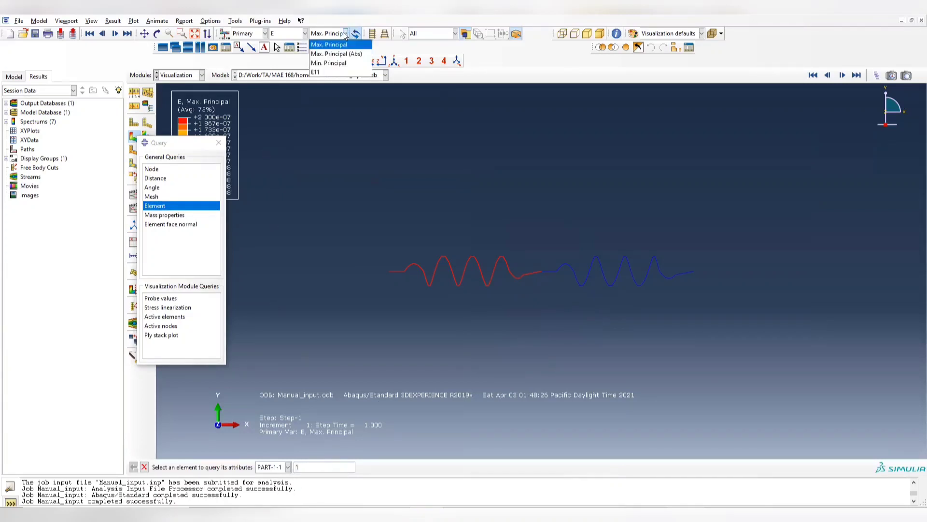
pyautogui.click(319, 68)
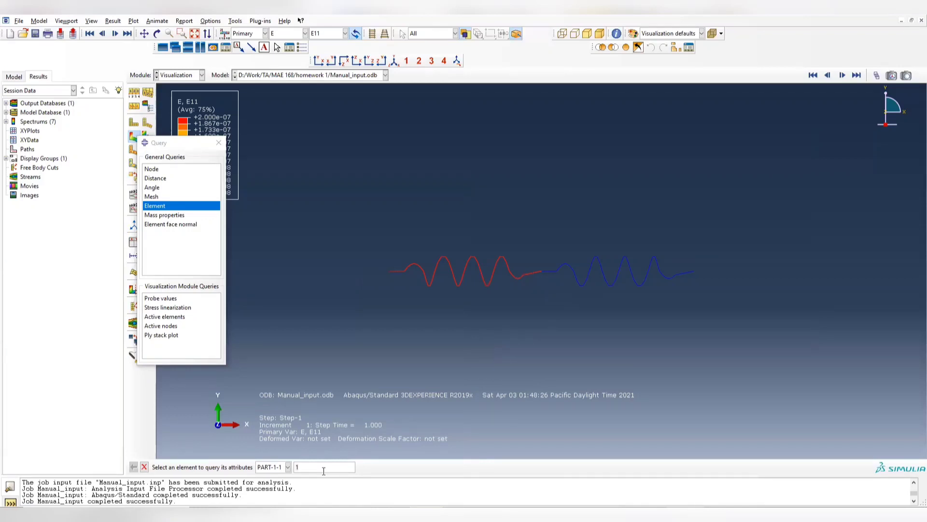
pyautogui.press('Return')
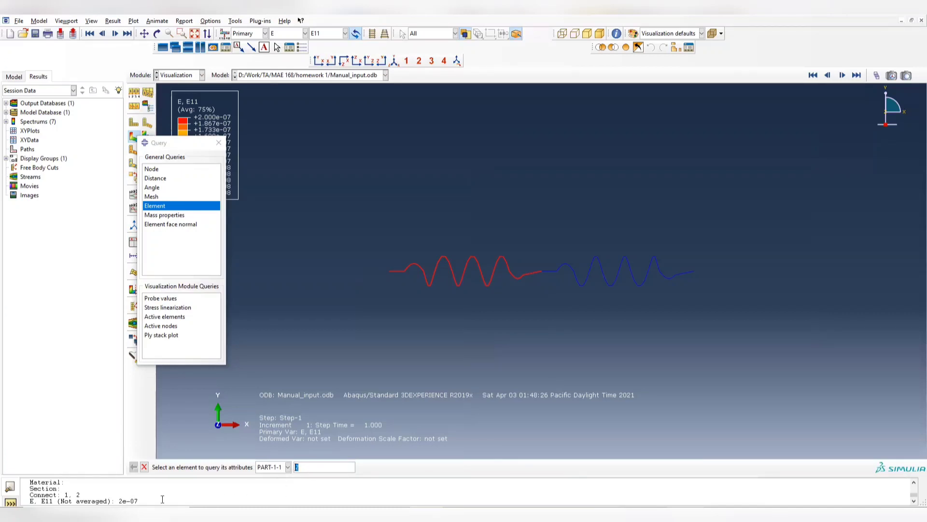
# - Query element 4 of PART-1-1 for its E11 strain and close the query tool
pyautogui.click(314, 467)
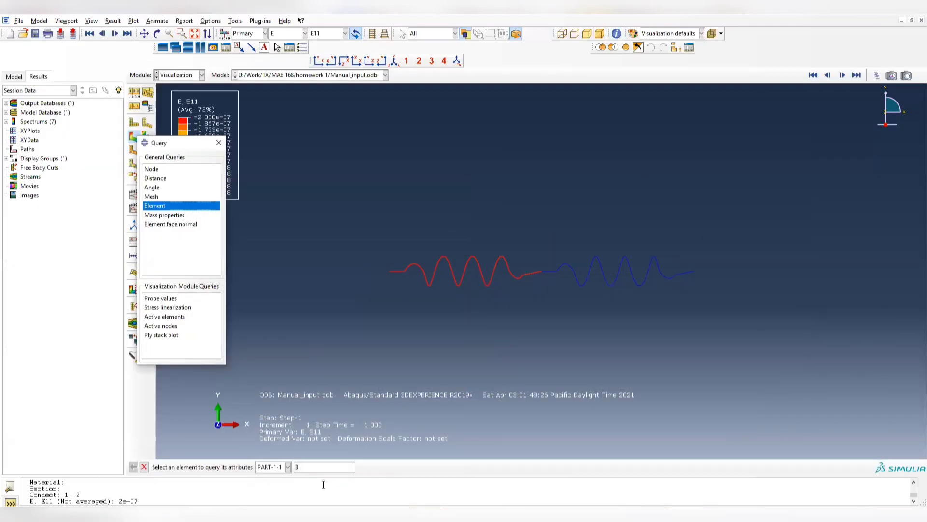
pyautogui.write('4')
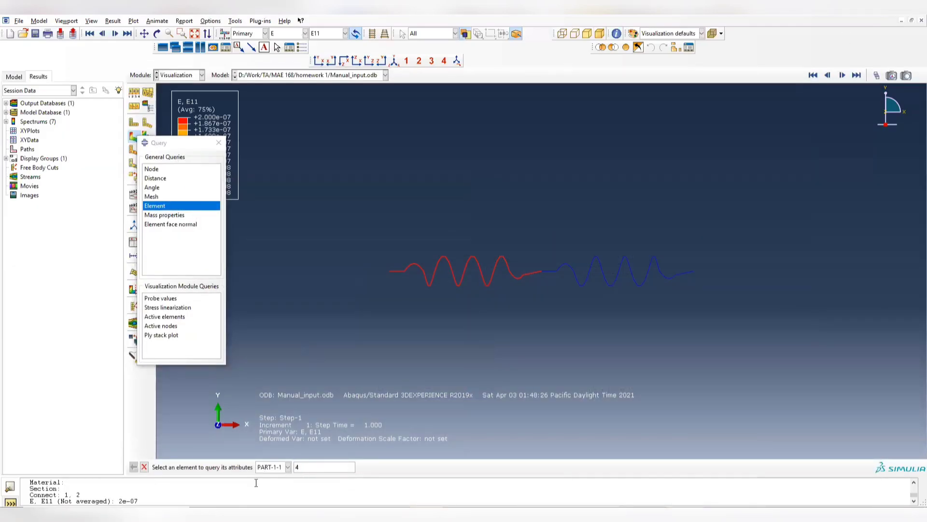
pyautogui.press('Return')
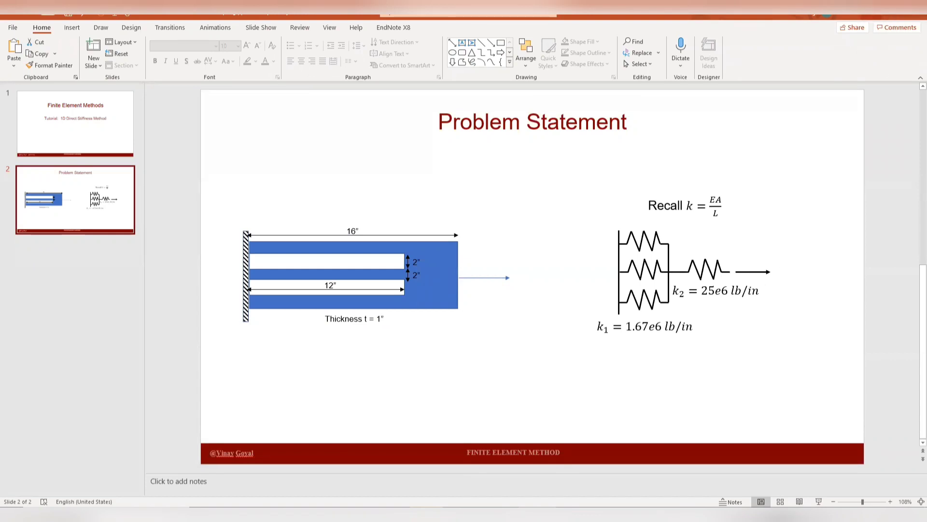
pyautogui.click(870, 16)
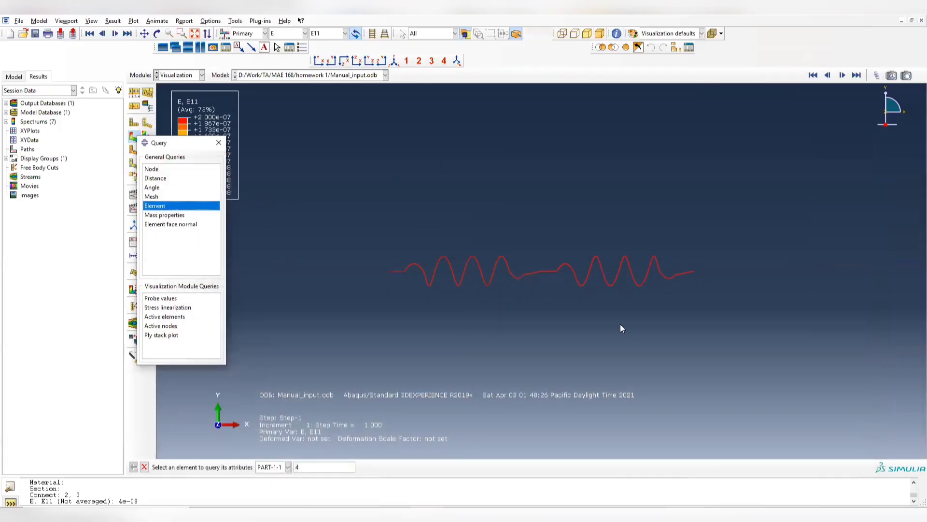
pyautogui.click(219, 143)
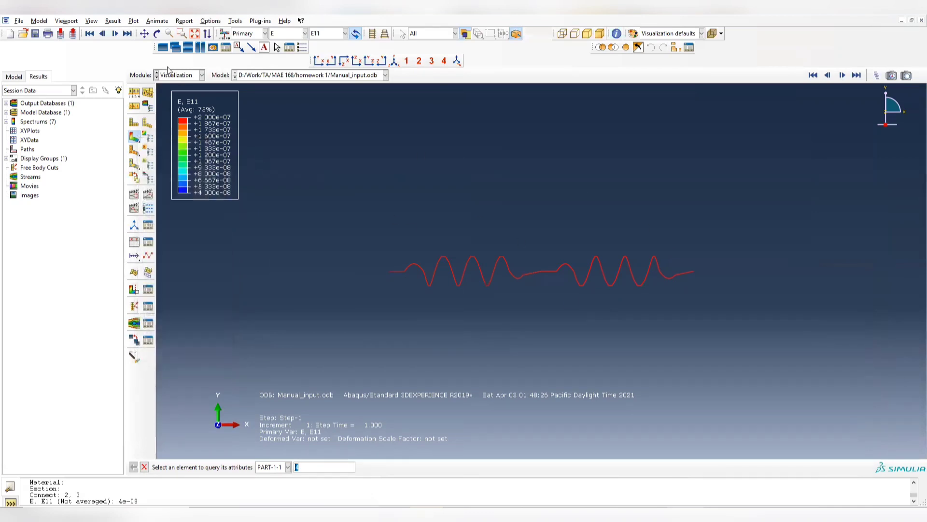
# - Switch from the Visualization module to the Part module for Model-1
pyautogui.click(169, 75)
pyautogui.click(470, 223)
pyautogui.click(191, 76)
pyautogui.click(178, 87)
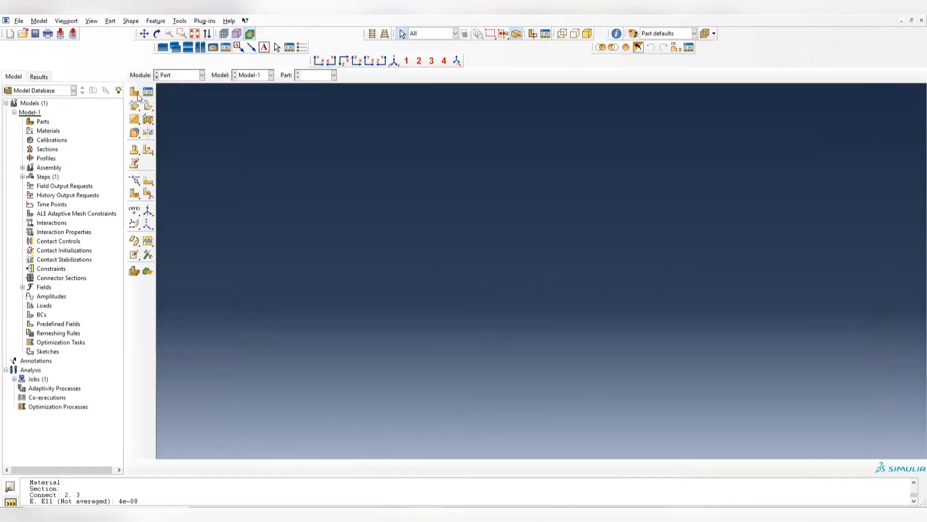
pyautogui.click(18, 21)
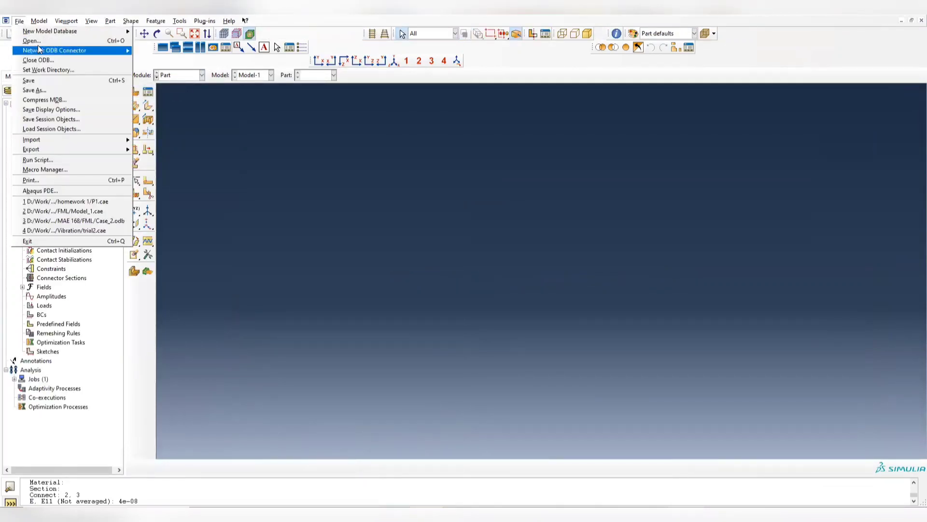
pyautogui.click(202, 134)
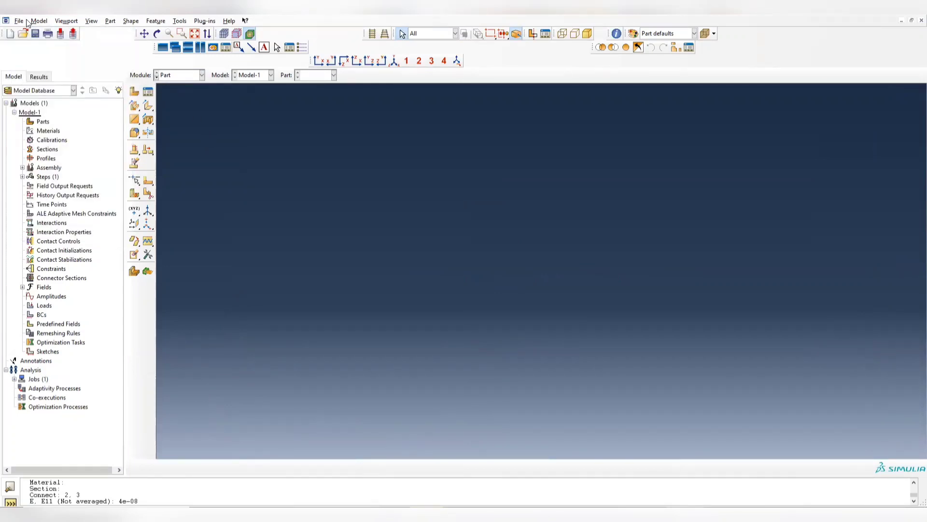
pyautogui.click(134, 92)
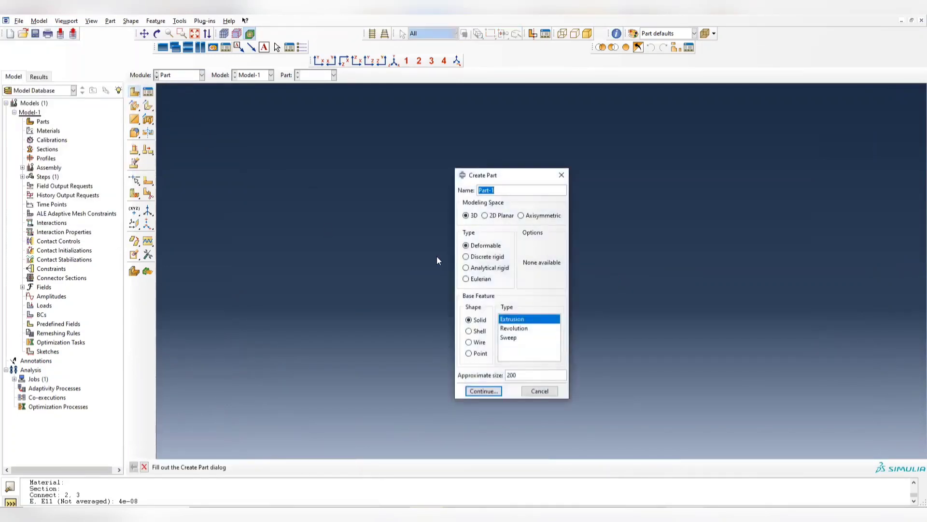
pyautogui.click(561, 175)
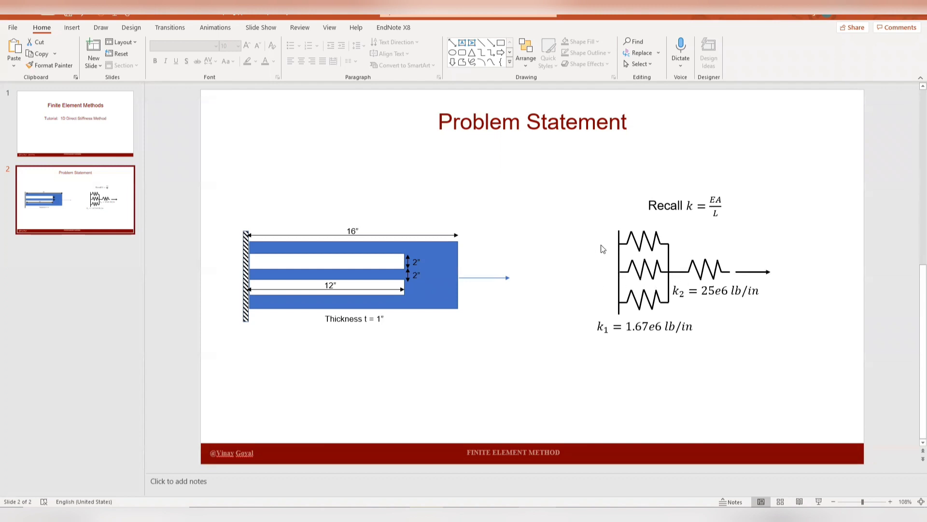
pyautogui.hotkey('alt', 'Tab')
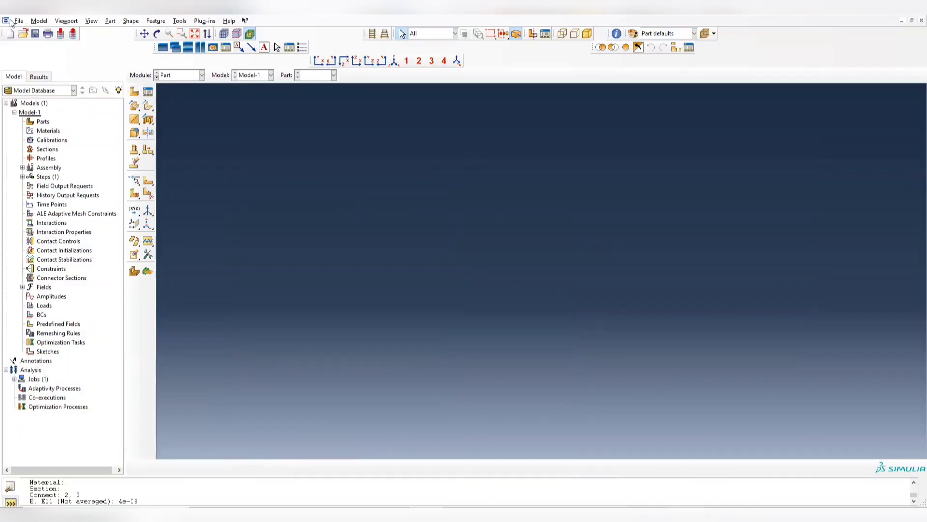
# - Create a 2D planar, discrete rigid point part named ref_point at coordinates 0.0,0.0
pyautogui.click(135, 91)
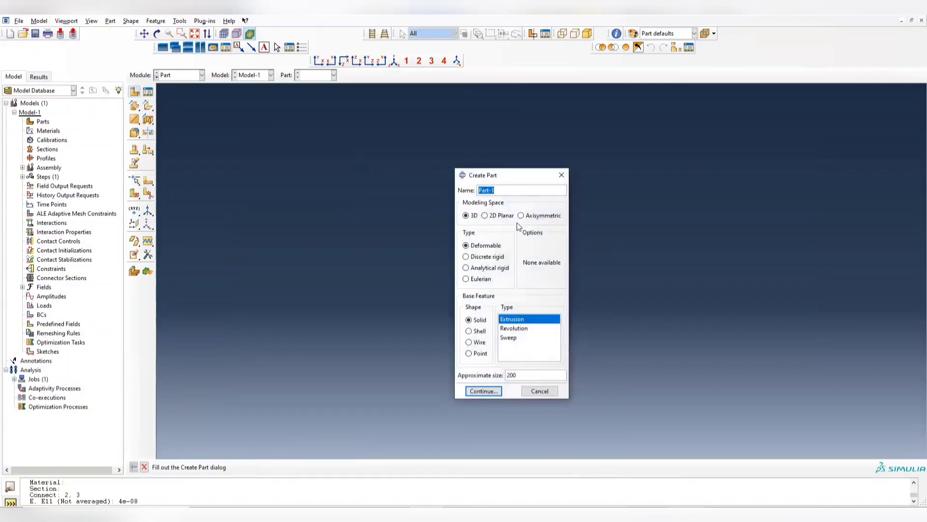
pyautogui.click(478, 257)
pyautogui.click(492, 216)
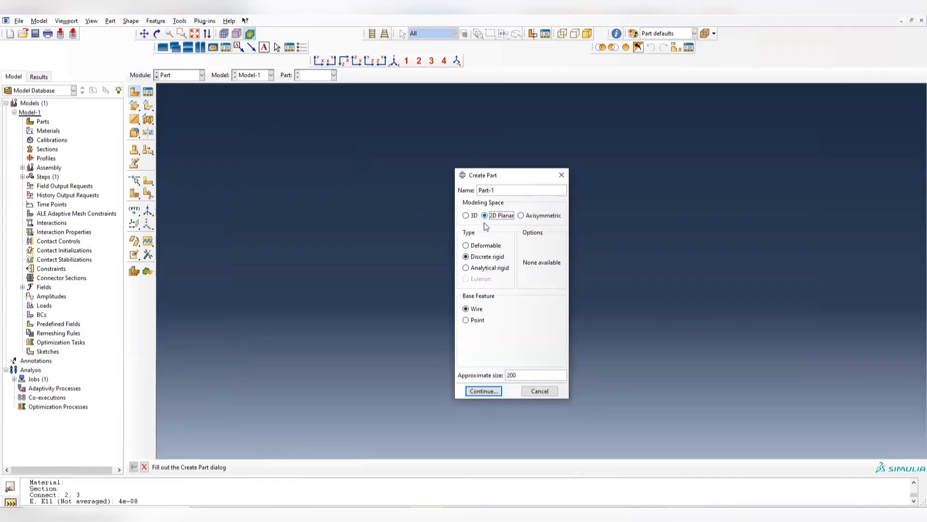
pyautogui.click(471, 320)
pyautogui.moveTo(503, 190); pyautogui.dragTo(420, 181)
pyautogui.write('ref_point')
pyautogui.click(486, 393)
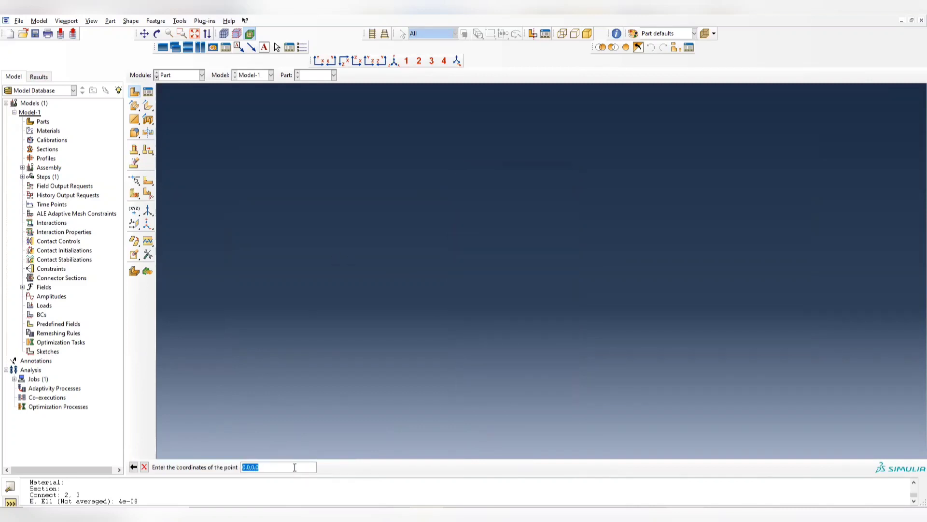
pyautogui.press('Return')
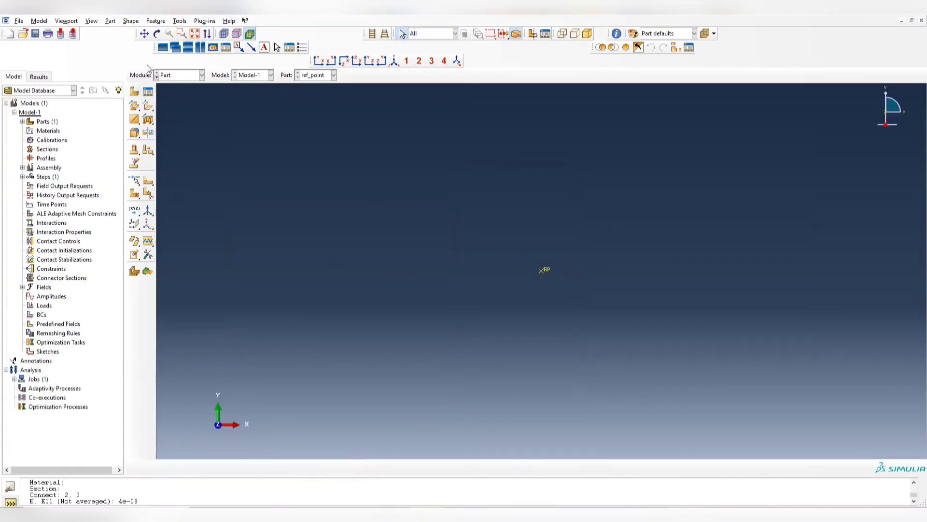
# - Add an independent (mesh on instance) instance of ref_point in the Assembly module
pyautogui.click(178, 77)
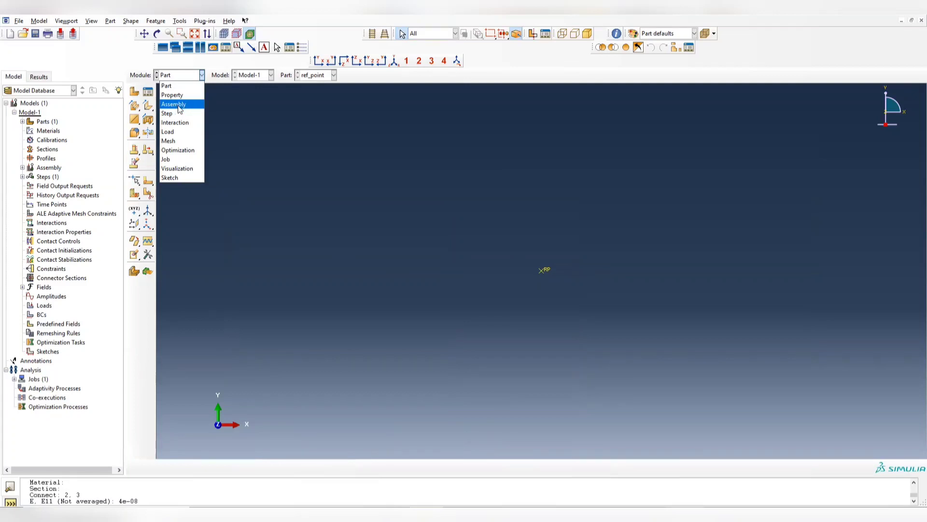
pyautogui.click(179, 106)
pyautogui.click(135, 93)
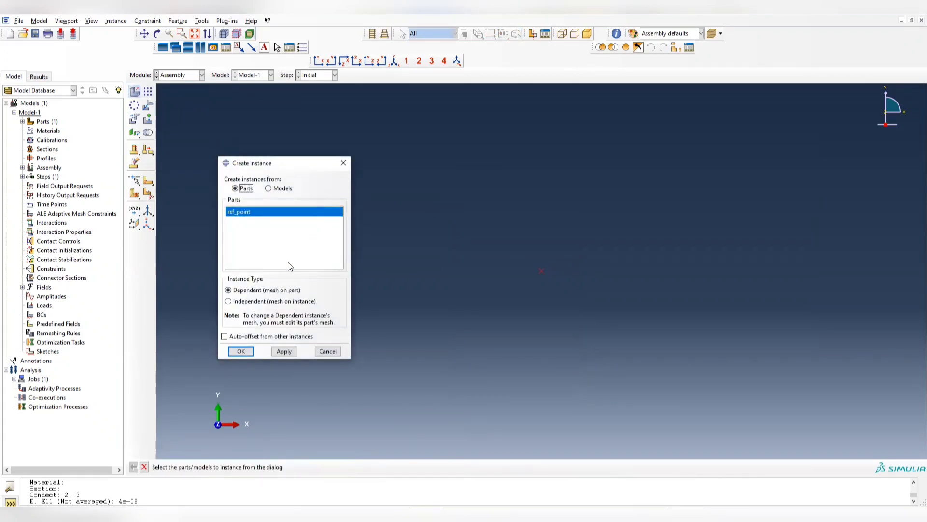
pyautogui.click(244, 302)
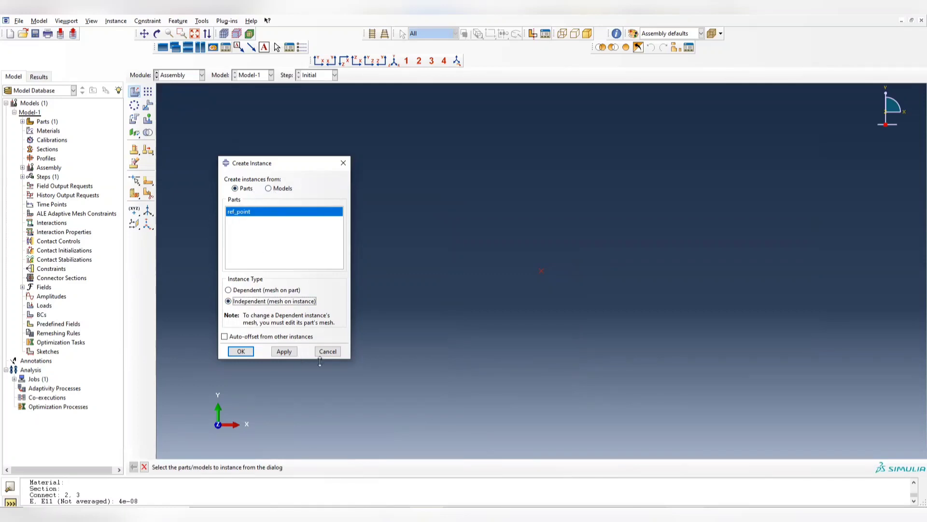
pyautogui.click(285, 352)
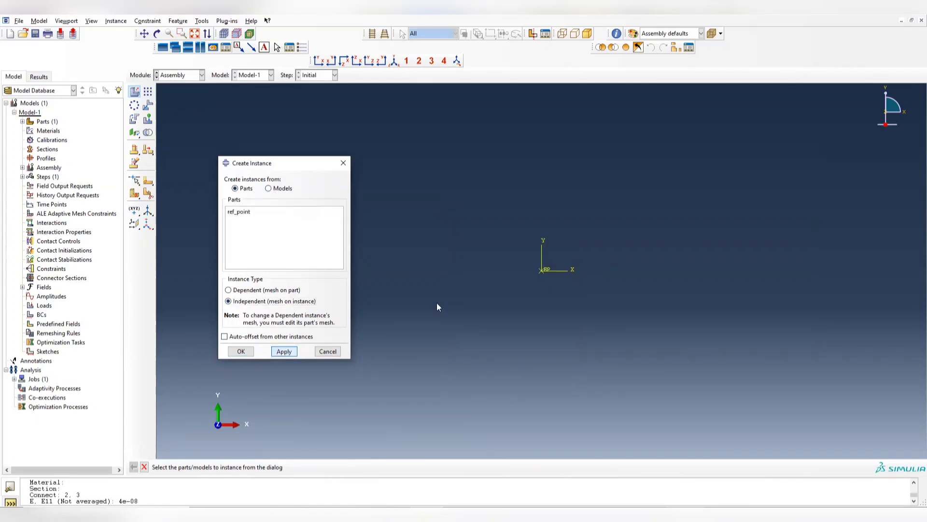
pyautogui.click(343, 163)
# - Create a linear pattern of the ref_point instance with 3 copies at offset 1 in Direction 1 and 1 in Direction 2
pyautogui.click(148, 92)
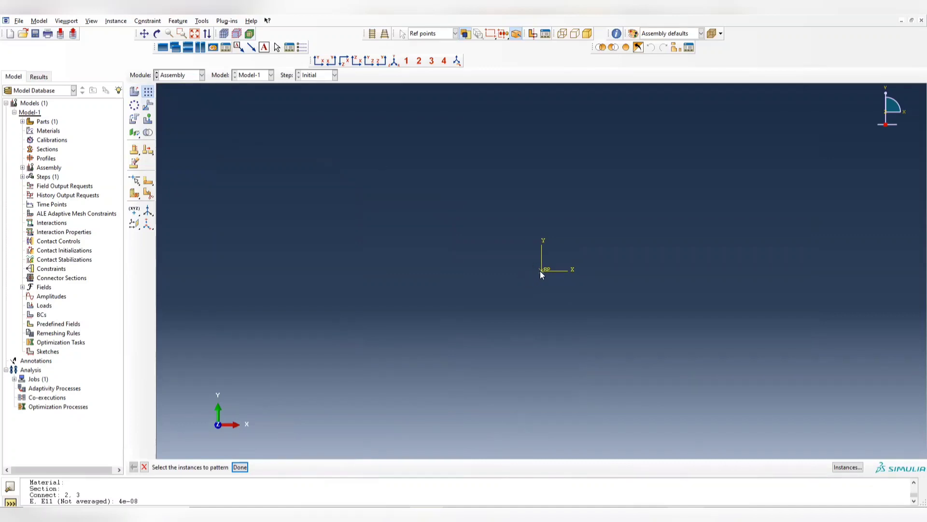
pyautogui.click(240, 466)
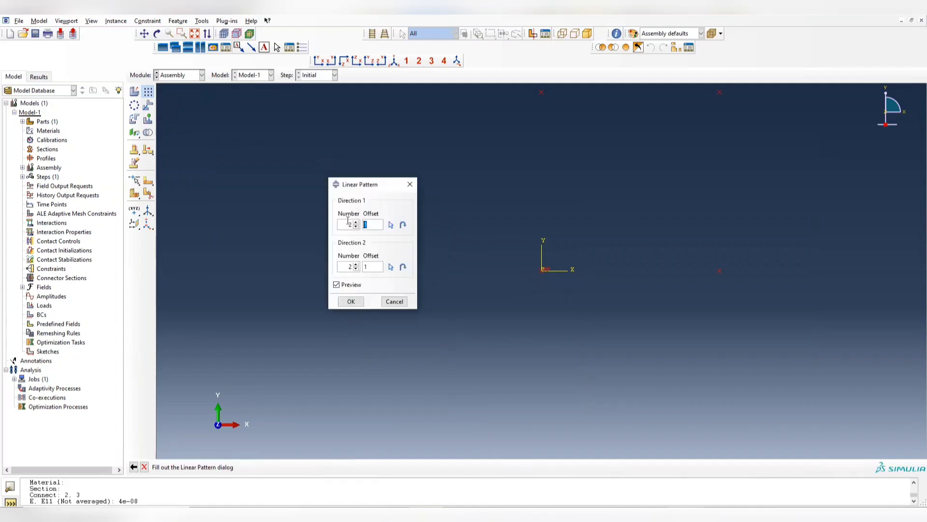
pyautogui.doubleClick(348, 268)
pyautogui.doubleClick(351, 225)
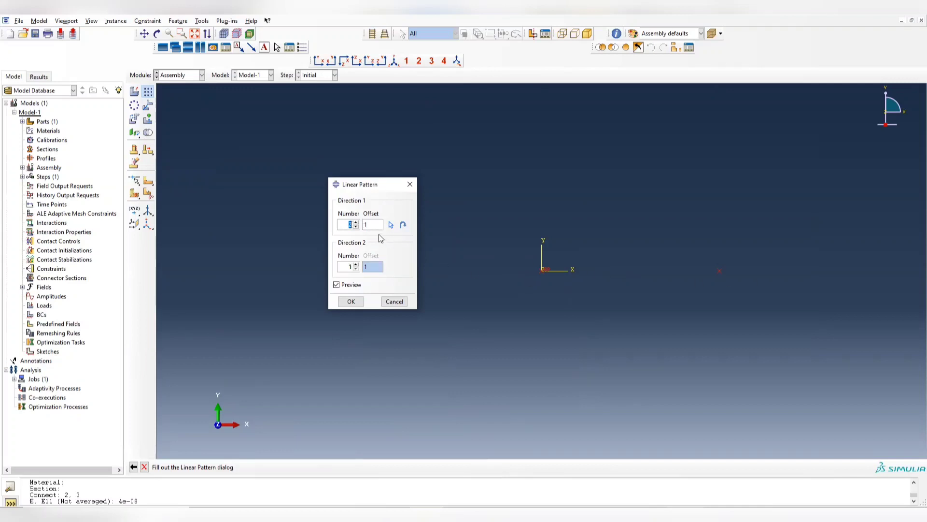
pyautogui.write('3')
pyautogui.press('Tab')
pyautogui.click(351, 301)
pyautogui.click(353, 301)
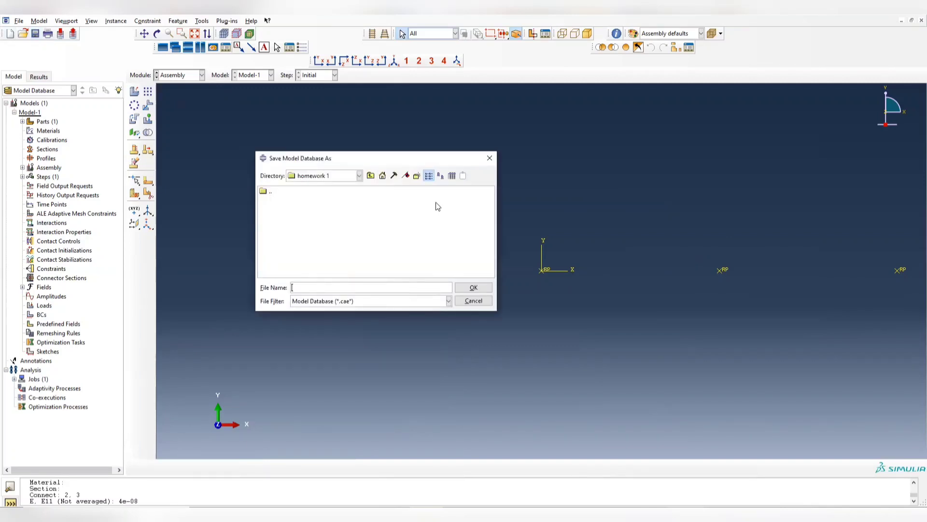
# - Save the model database as Model_2D in the homework 1 directory
pyautogui.write('Model_2D')
pyautogui.click(472, 287)
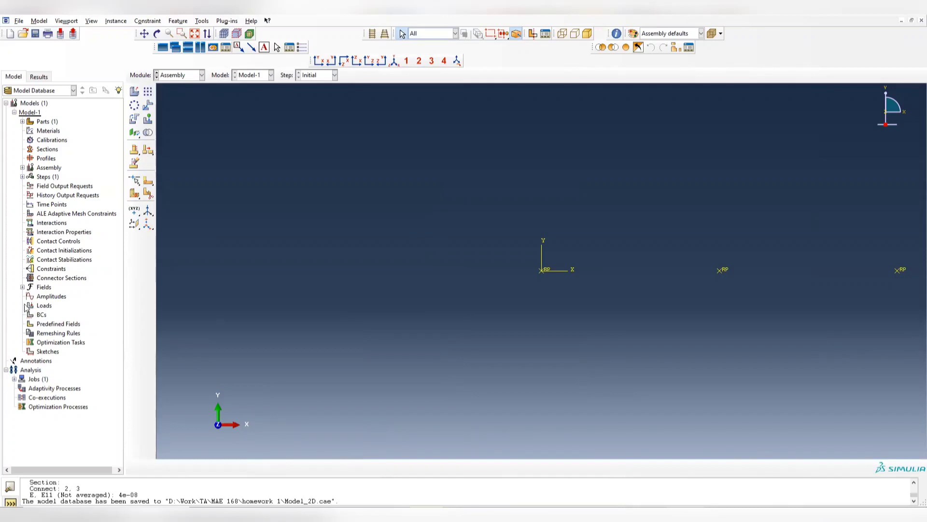
# - Start a Springs/Dashpots engineering feature named s1 in the assembly with the Connect two points connectivity type
pyautogui.click(22, 168)
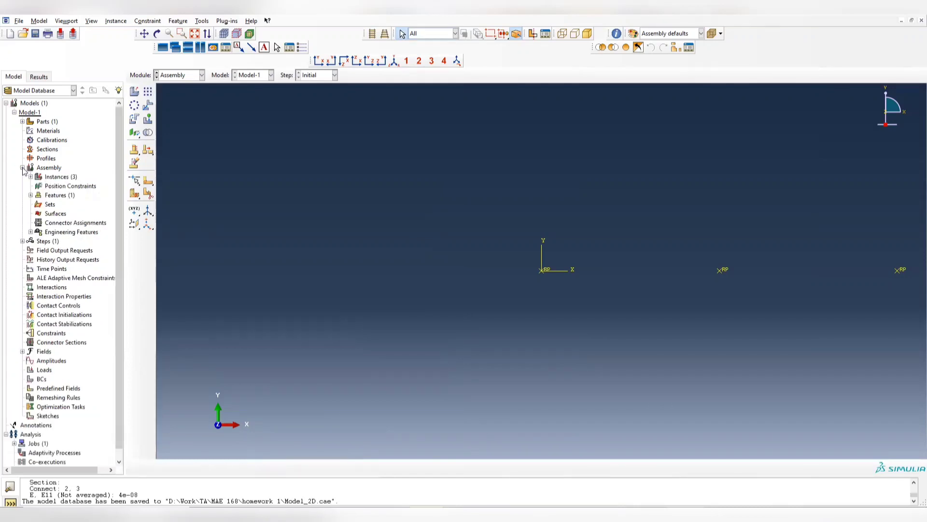
pyautogui.click(31, 232)
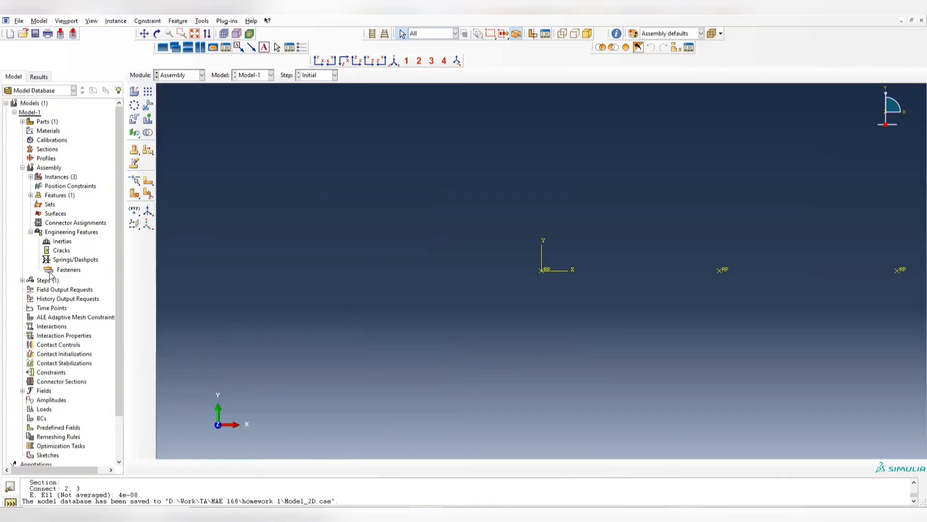
pyautogui.click(67, 261)
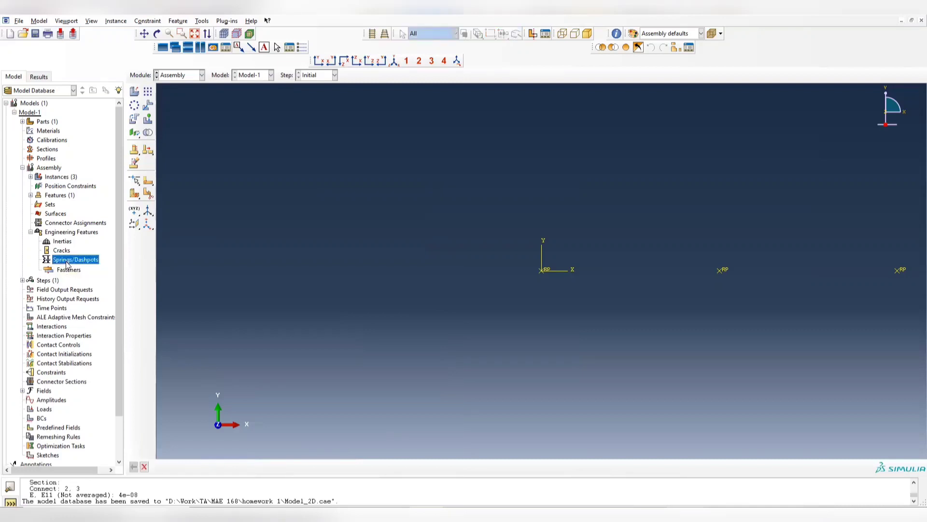
pyautogui.rightClick(70, 261)
pyautogui.click(82, 277)
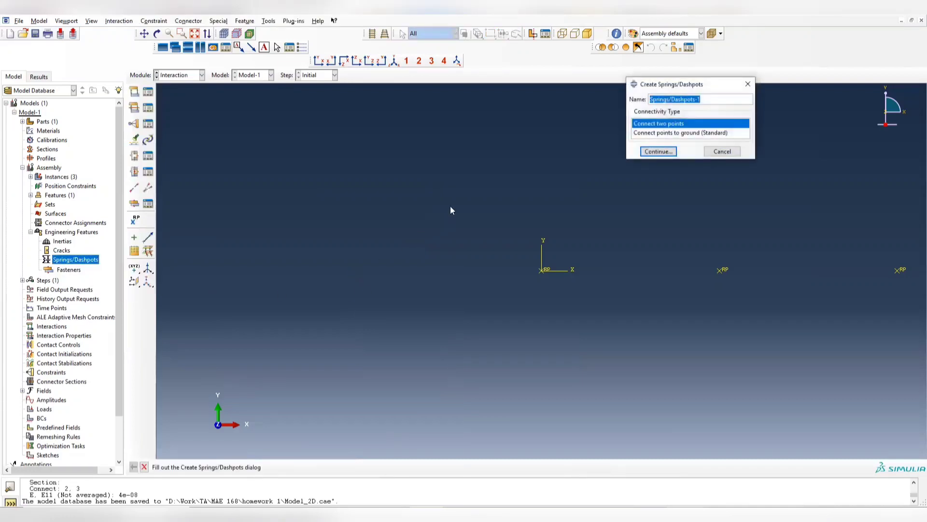
pyautogui.moveTo(662, 83); pyautogui.dragTo(275, 184)
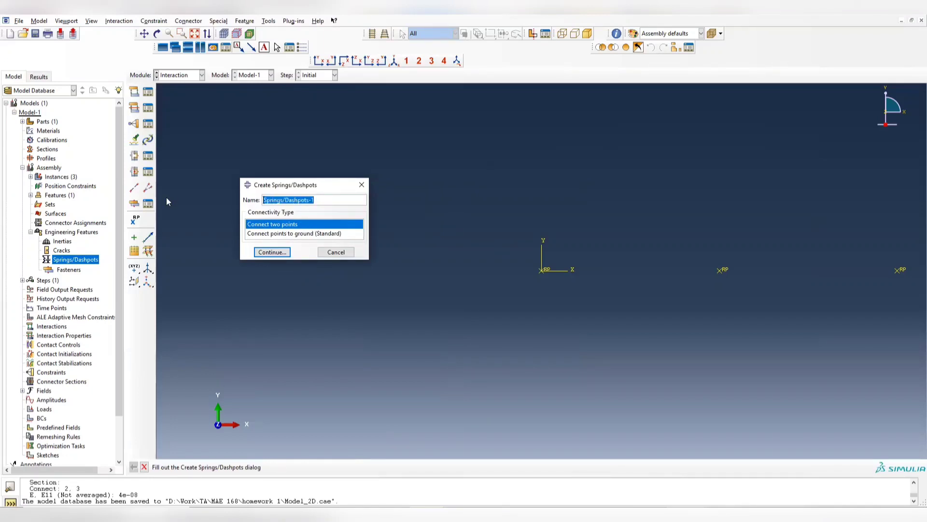
pyautogui.write('Springs')
pyautogui.press('BackSpace')
pyautogui.press('BackSpace')
pyautogui.press('BackSpace')
pyautogui.press('BackSpace')
pyautogui.press('BackSpace')
pyautogui.press('BackSpace')
pyautogui.press('BackSpace')
pyautogui.write('s1')
pyautogui.press('Return')
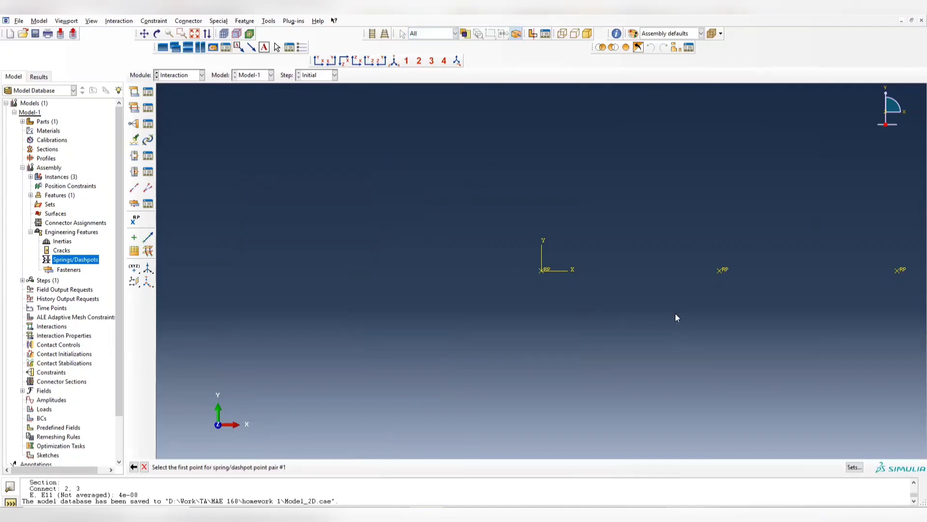
# - Define the spring's point pair from the reference point at the origin to the middle reference point and finish the selection
pyautogui.click(541, 271)
pyautogui.click(719, 270)
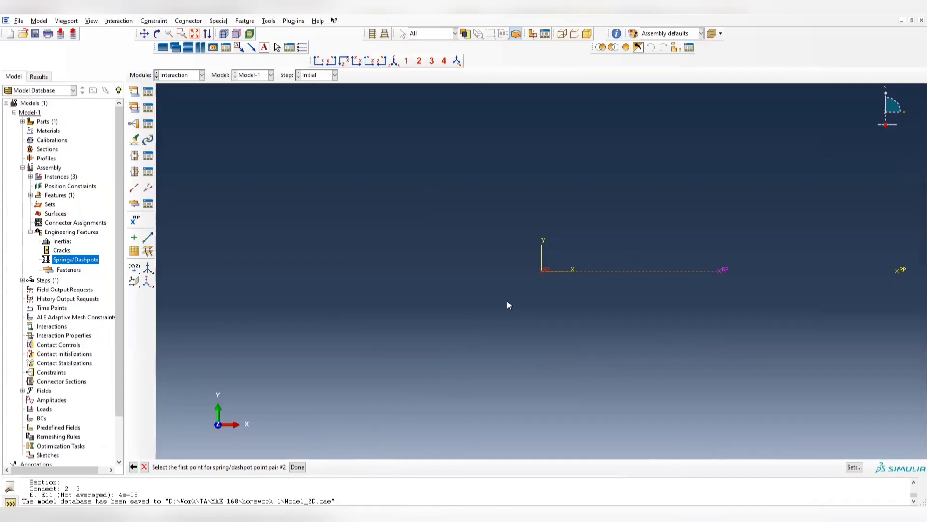
pyautogui.click(297, 468)
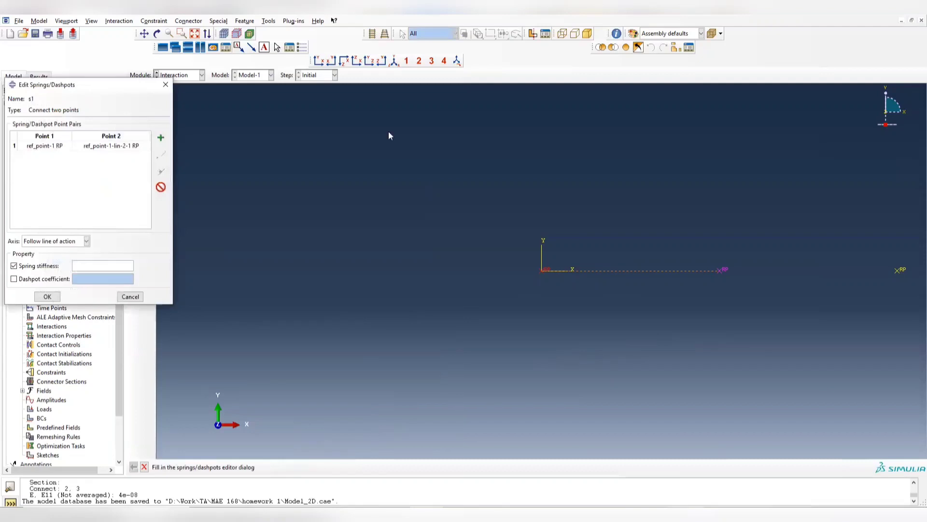
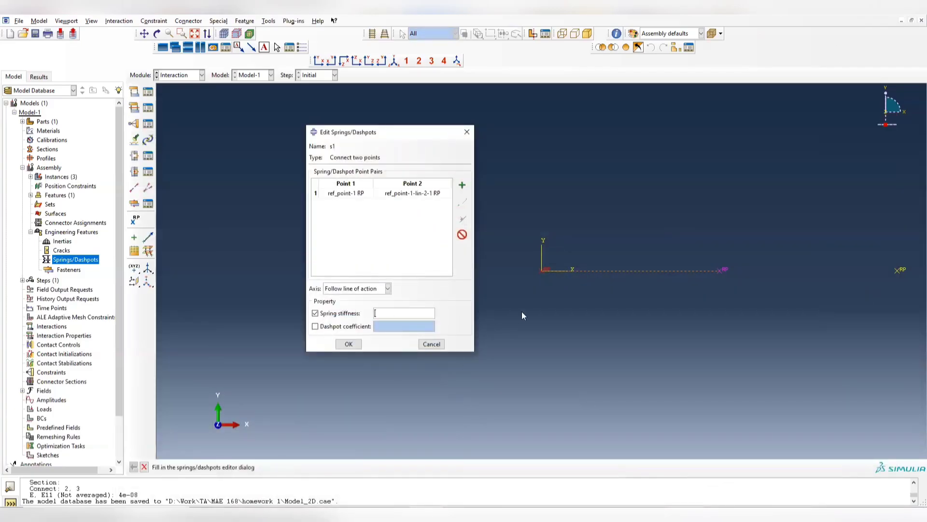
# - Set the spring stiffness of s1 to 1.66667e6
pyautogui.write('66667e6')
# - Add two more point pairs to spring s1 between the origin and middle reference points, then accept the spring definition
pyautogui.click(462, 184)
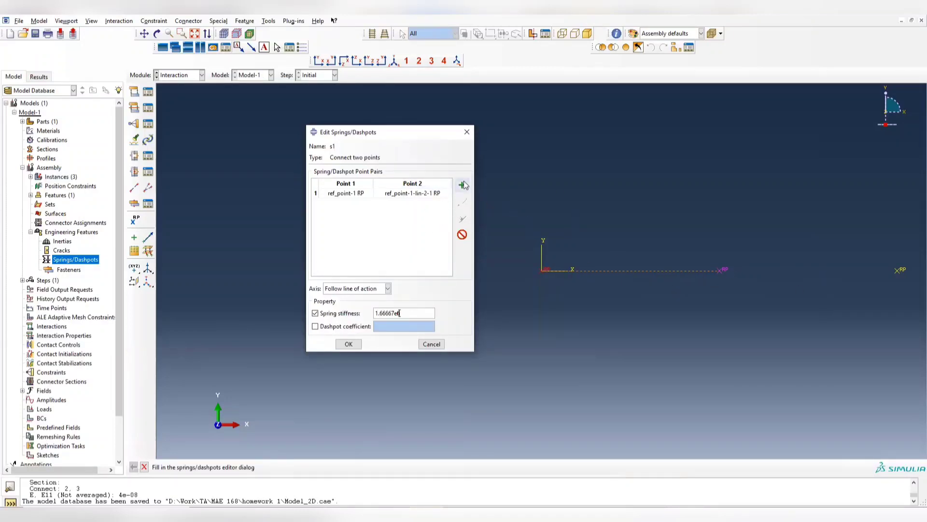
pyautogui.click(543, 273)
pyautogui.click(719, 272)
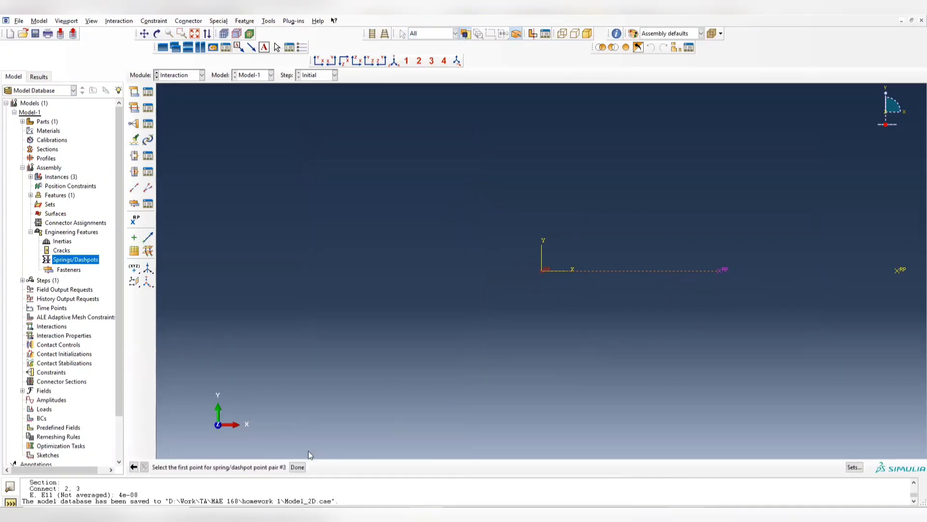
pyautogui.middleClick(540, 275)
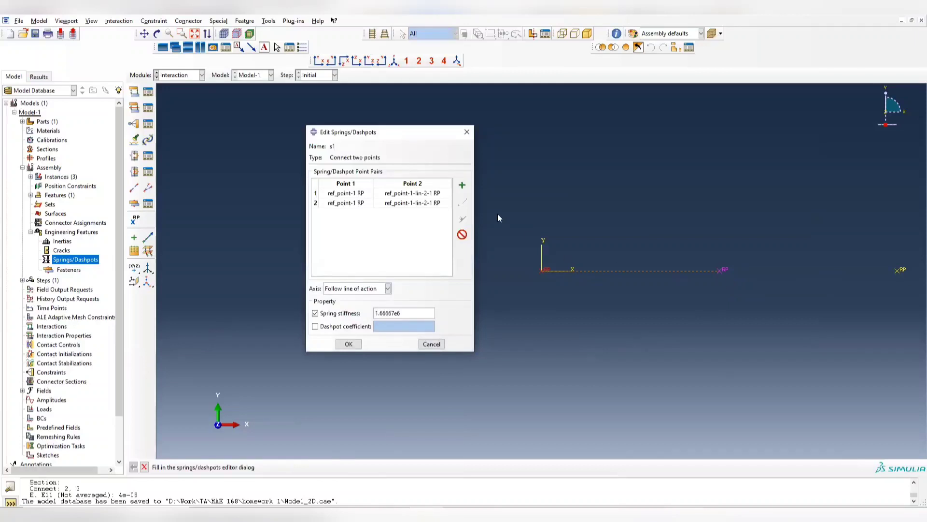
pyautogui.click(462, 185)
pyautogui.click(541, 269)
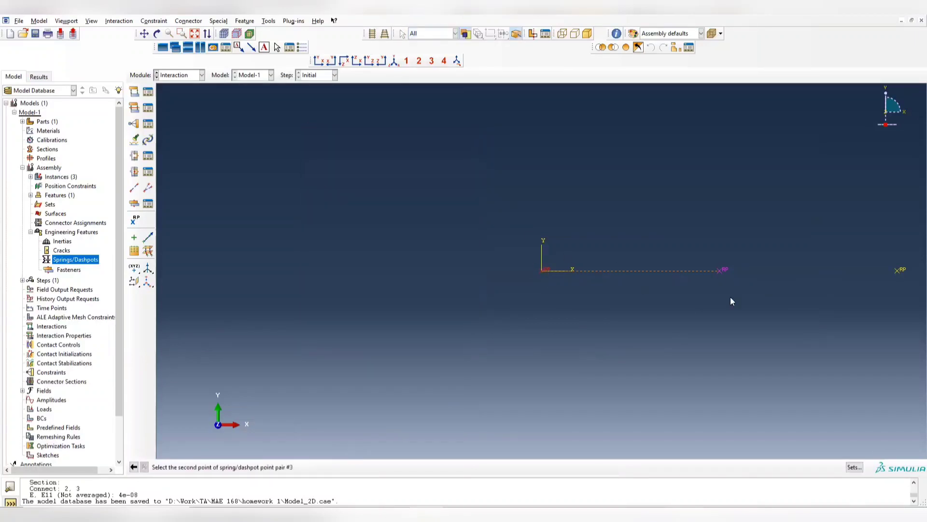
pyautogui.click(720, 270)
pyautogui.click(297, 467)
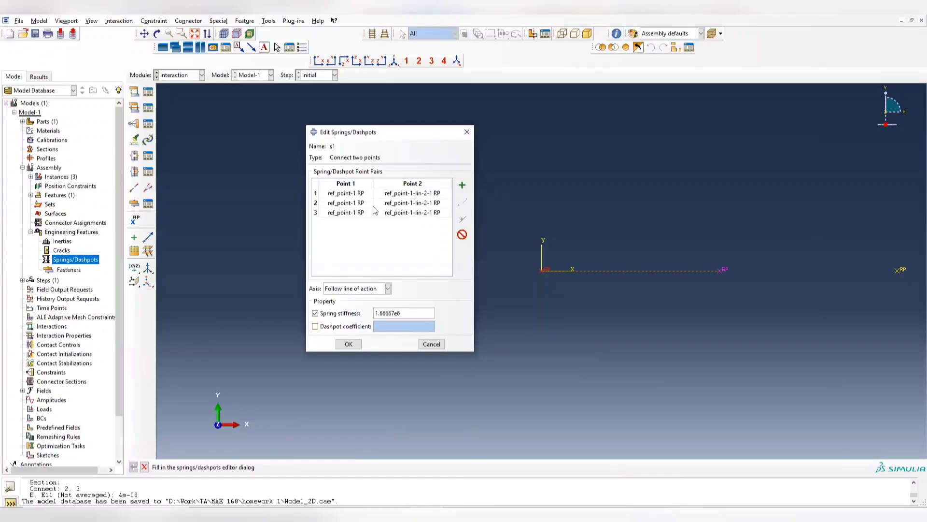
pyautogui.moveTo(410, 314); pyautogui.dragTo(350, 313)
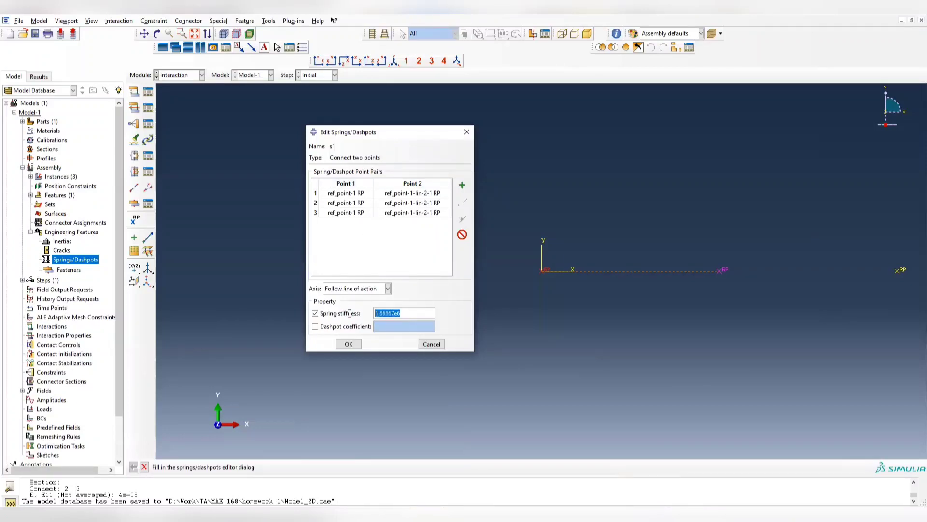
pyautogui.click(349, 344)
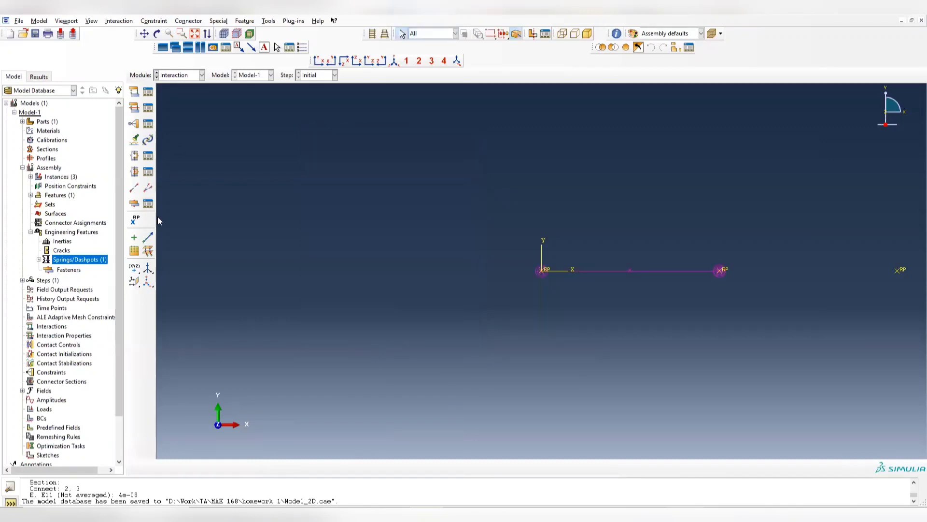
# - Create a two-point Springs/Dashpots feature named s2 connecting the middle reference point to the far end reference point
pyautogui.rightClick(81, 259)
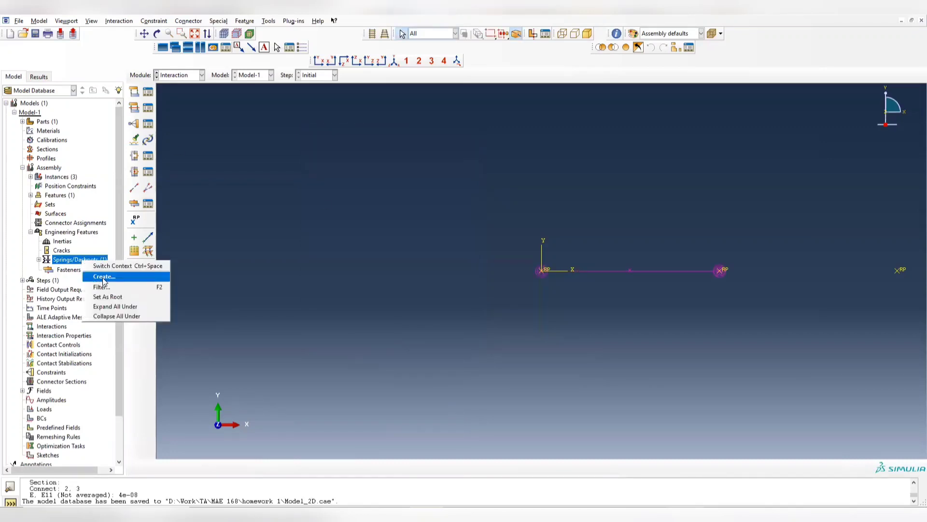
pyautogui.click(99, 276)
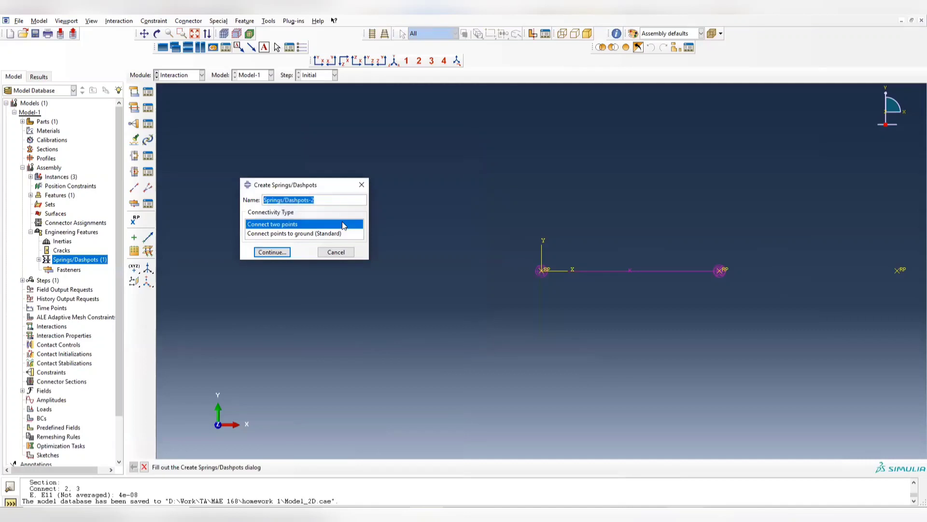
pyautogui.write('d3')
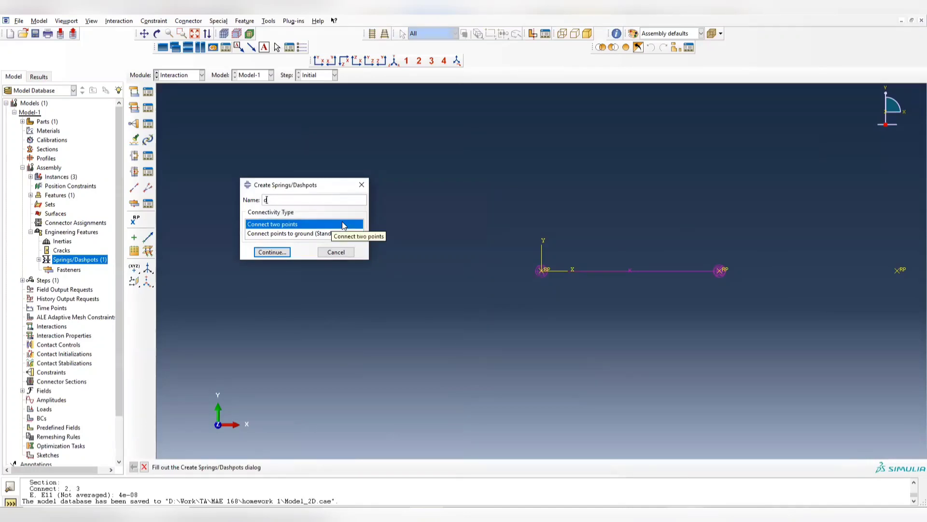
pyautogui.click(273, 252)
pyautogui.click(719, 270)
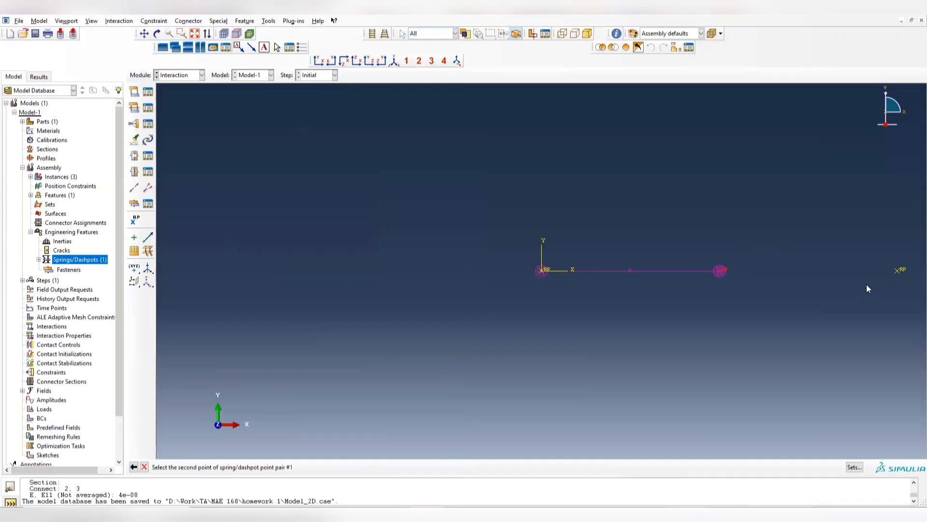
pyautogui.click(896, 271)
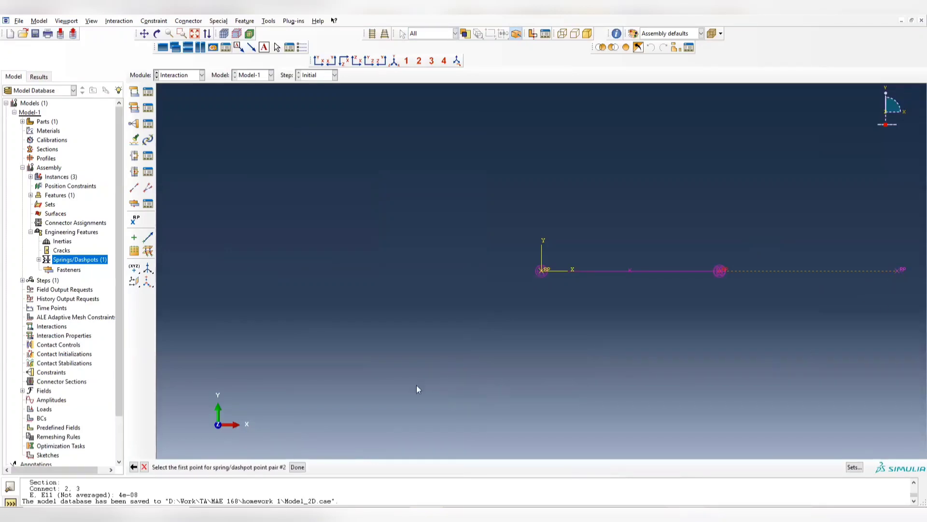
pyautogui.click(296, 467)
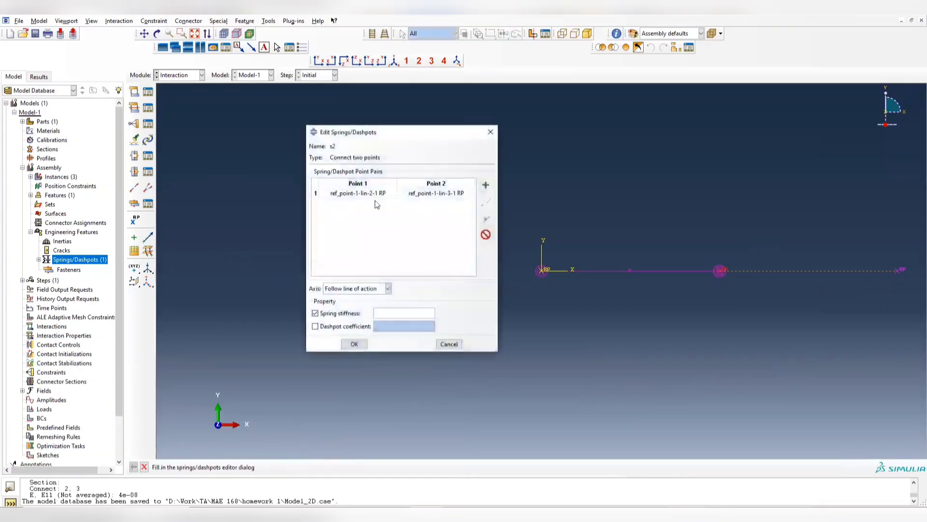
# - Check k2 on the Problem Statement slide in PowerPoint, then set spring s2's stiffness to 25e6 in Abaqus/CAE and accept it
pyautogui.hotkey('alt', 'Tab')
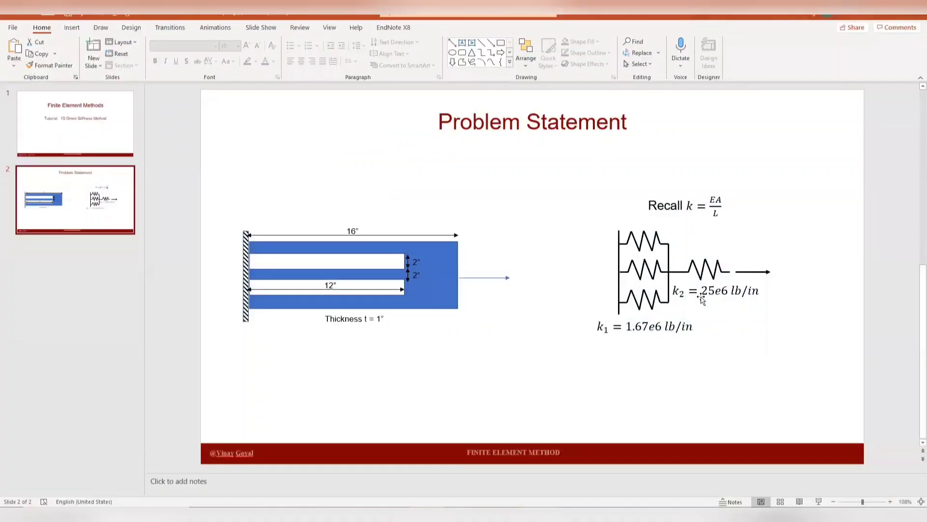
pyautogui.hotkey('alt', 'Tab')
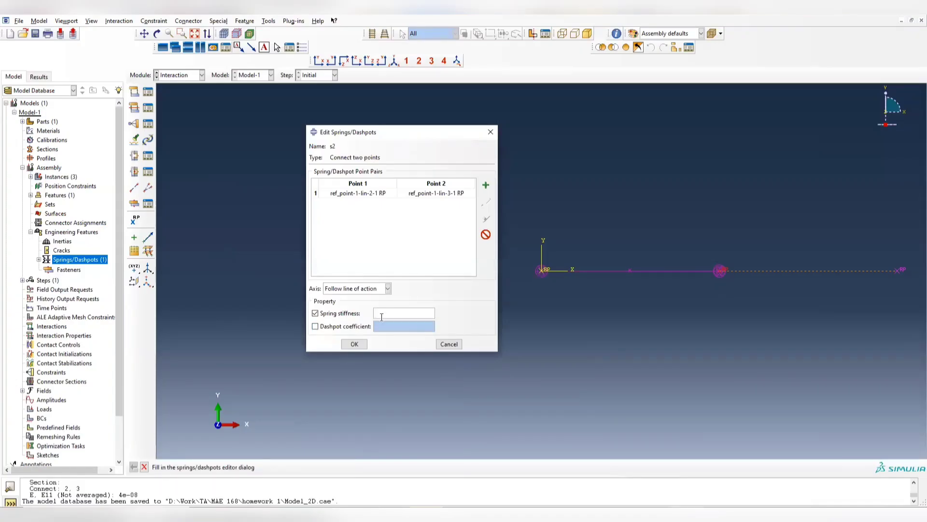
pyautogui.write('25e6')
pyautogui.click(354, 344)
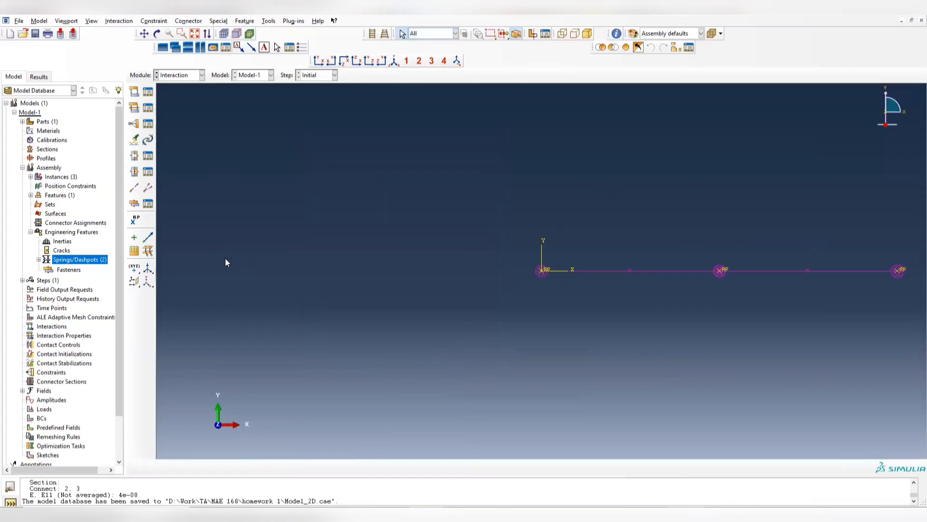
# - Create a Static, General analysis step named cloading after the Initial step, keeping the default settings
pyautogui.click(177, 78)
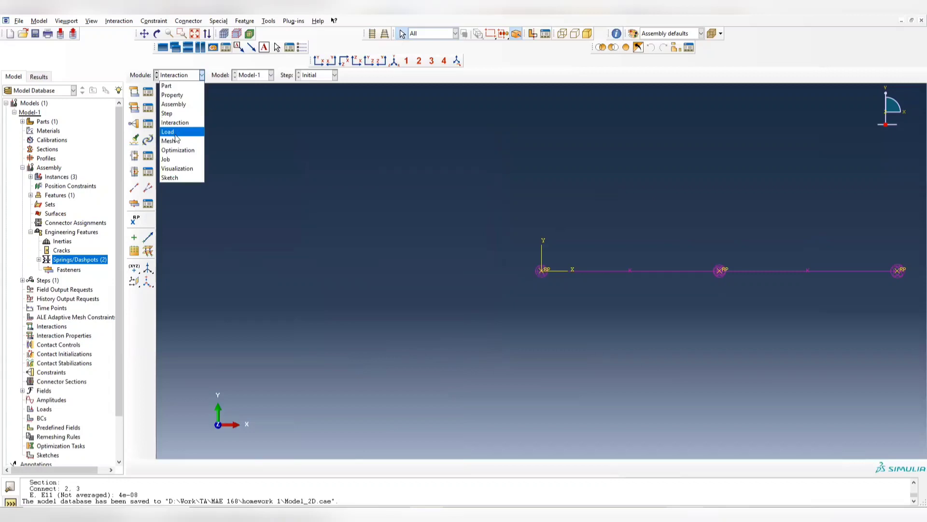
pyautogui.click(177, 115)
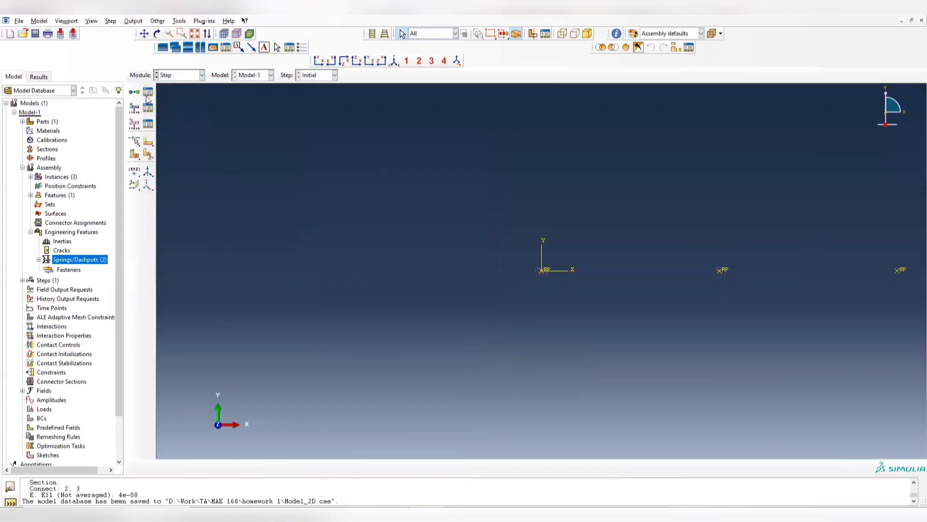
pyautogui.click(148, 92)
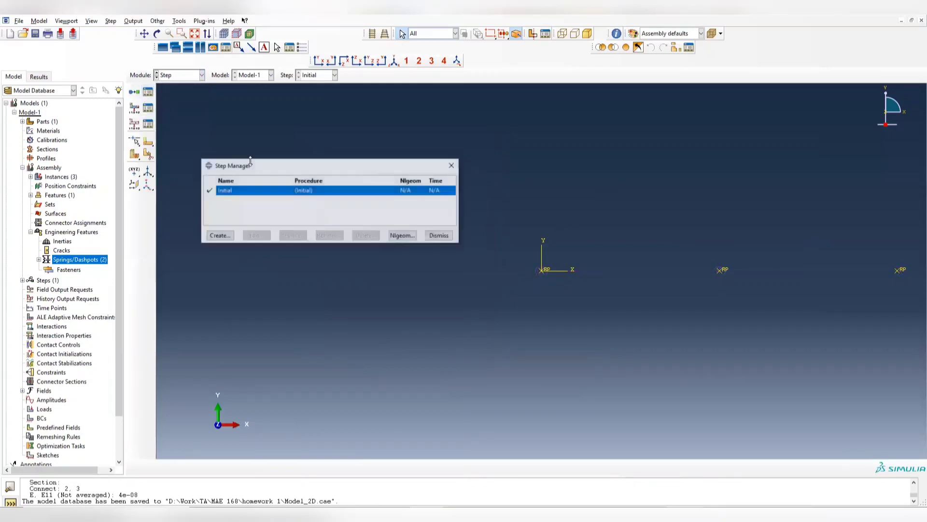
pyautogui.click(219, 236)
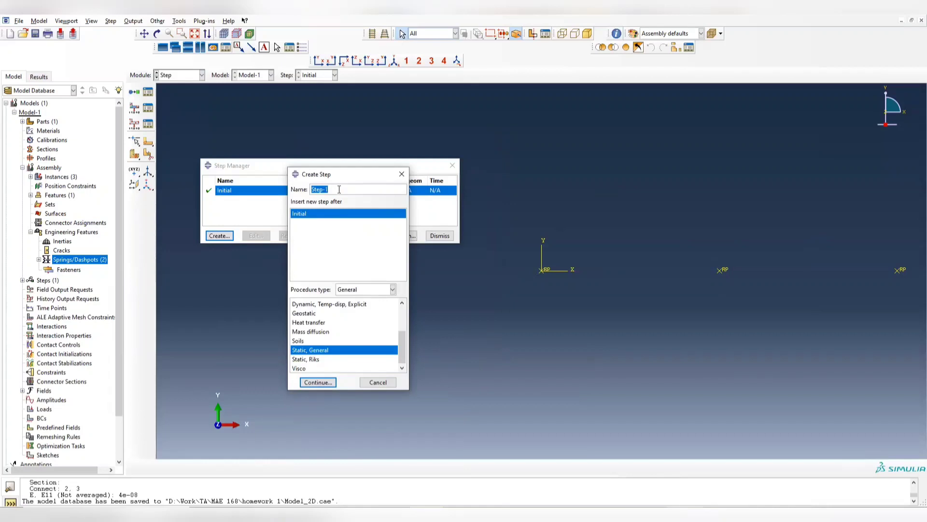
pyautogui.write('loading')
pyautogui.press('BackSpace')
pyautogui.press('BackSpace')
pyautogui.press('BackSpace')
pyautogui.press('BackSpace')
pyautogui.press('BackSpace')
pyautogui.press('BackSpace')
pyautogui.press('BackSpace')
pyautogui.write('cloading')
pyautogui.click(324, 383)
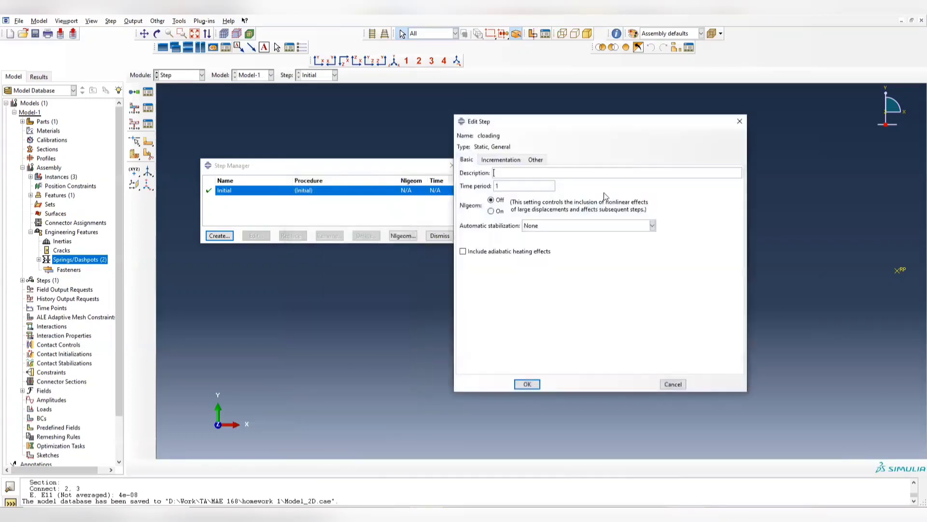
pyautogui.click(533, 385)
pyautogui.click(452, 165)
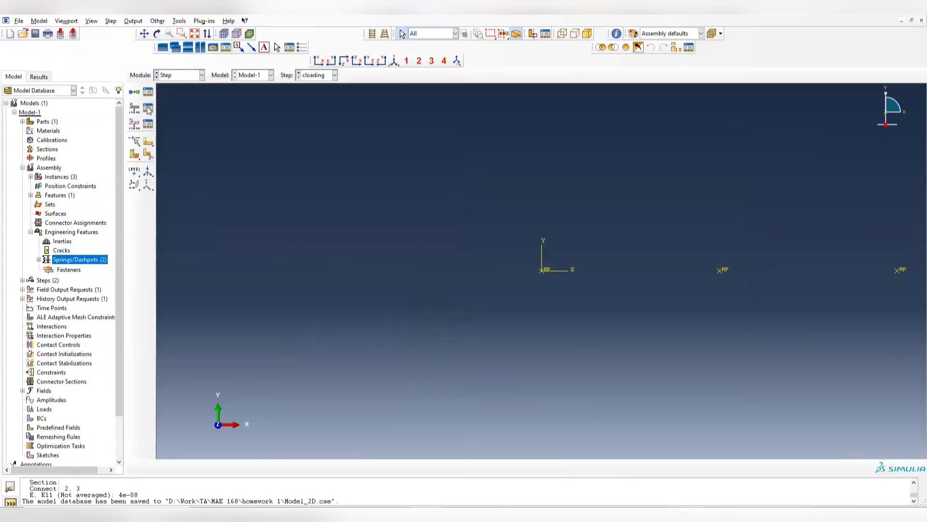
# - Edit field output request F-Output-1 and clear the stress, strain, displacement, force and contact variable groups
pyautogui.click(148, 109)
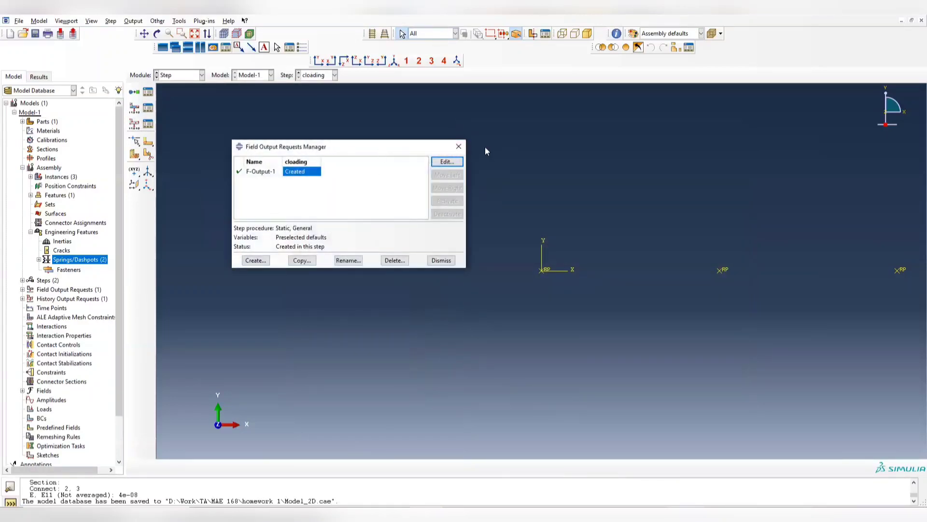
pyautogui.click(458, 146)
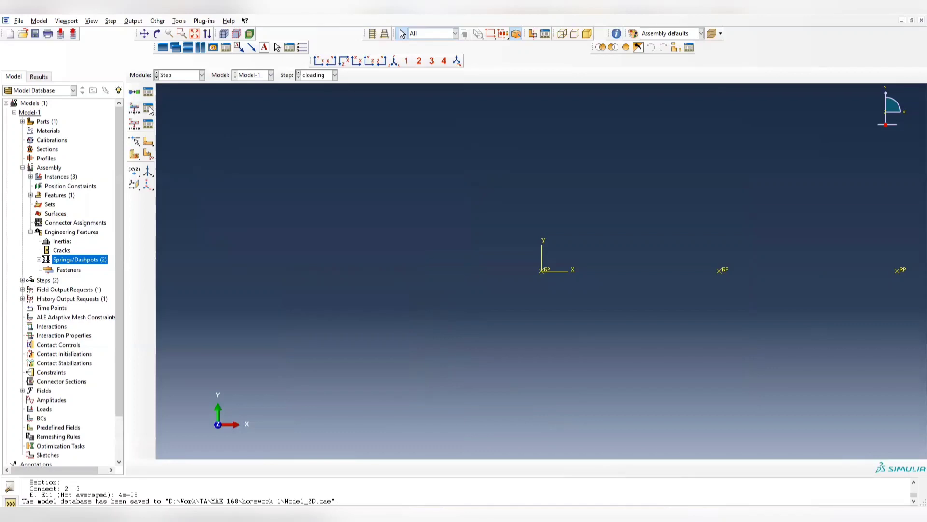
pyautogui.click(148, 110)
pyautogui.click(446, 161)
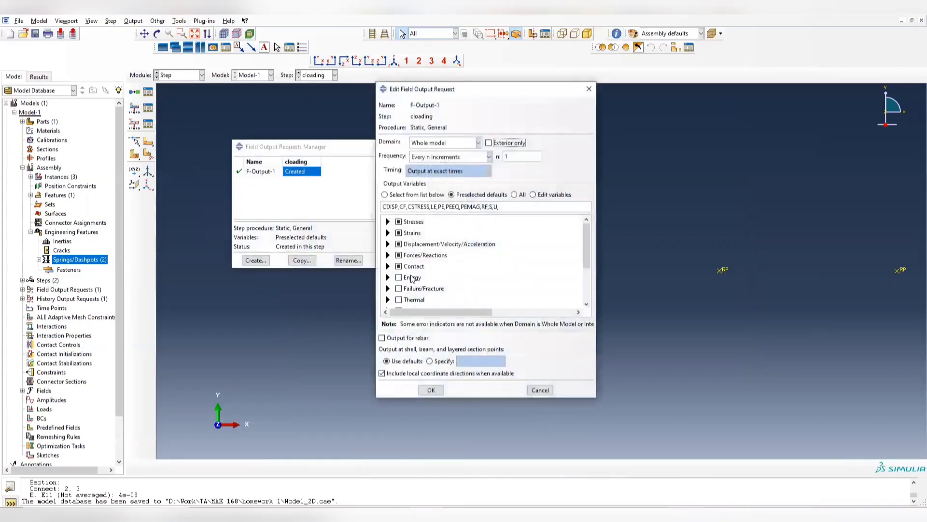
pyautogui.click(399, 222)
pyautogui.click(399, 233)
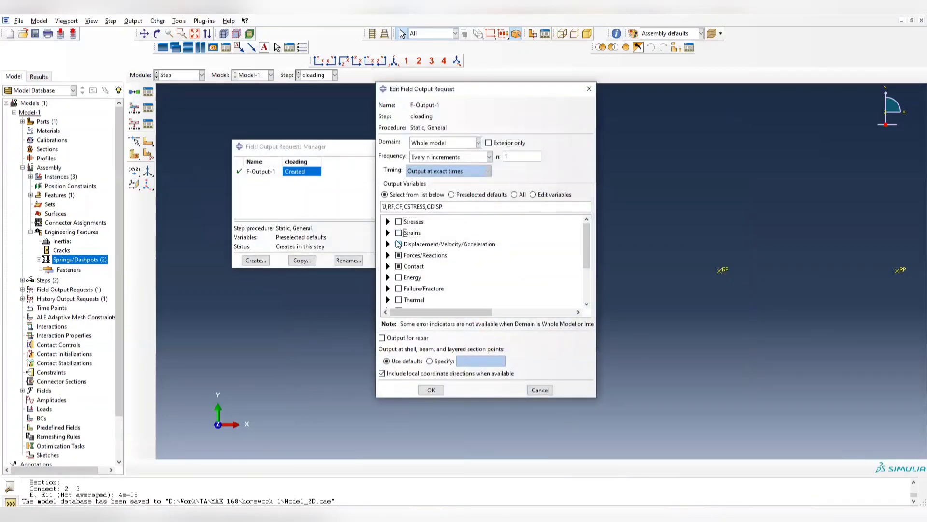
pyautogui.click(399, 244)
pyautogui.click(399, 255)
pyautogui.click(399, 266)
# - Request only stress components S and total strain components E as field output and accept the request
pyautogui.click(387, 221)
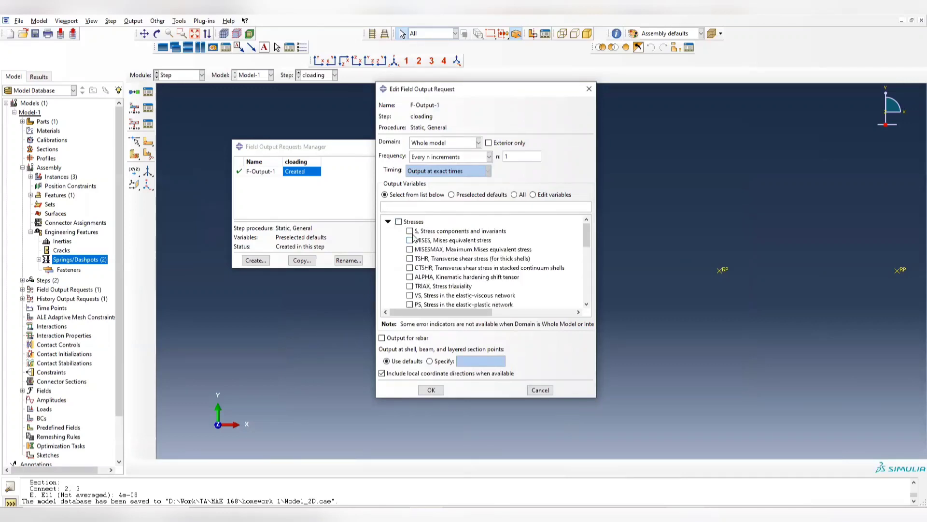
pyautogui.click(409, 231)
pyautogui.click(387, 222)
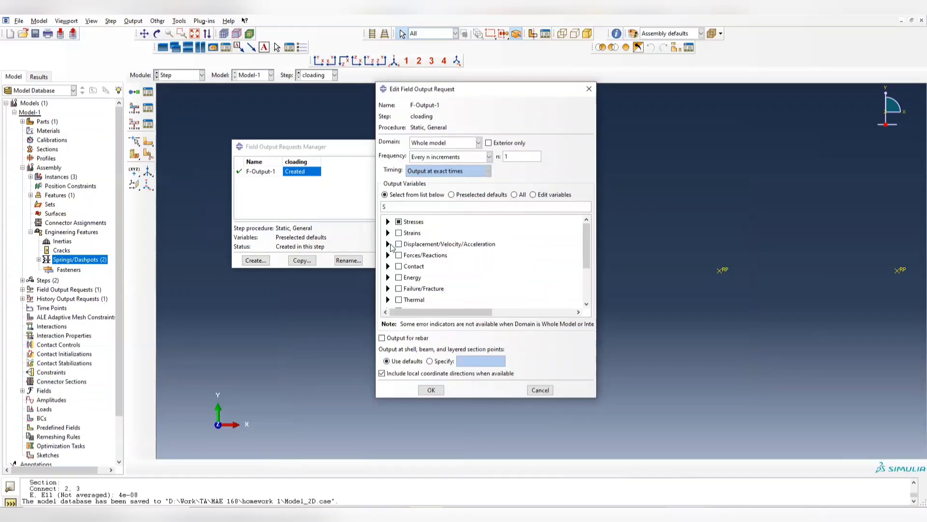
pyautogui.click(388, 233)
pyautogui.click(409, 242)
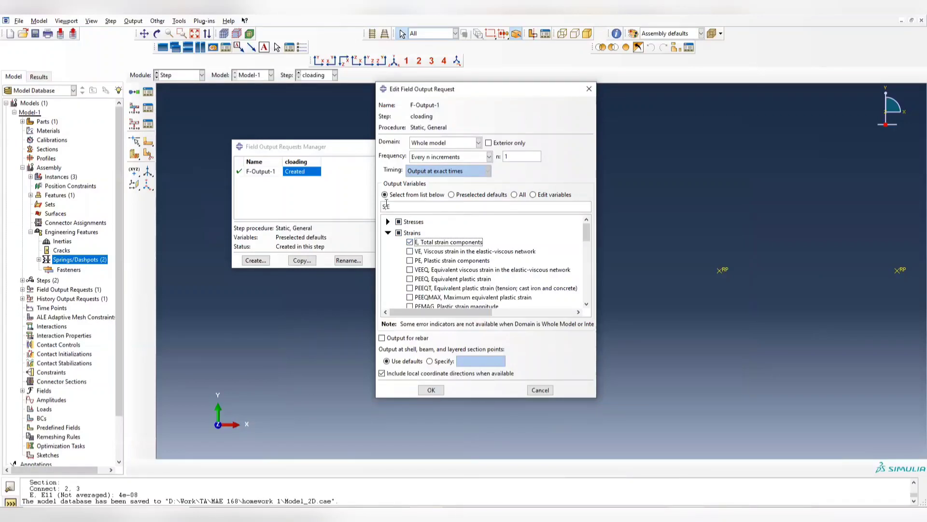
pyautogui.click(386, 206)
pyautogui.click(430, 390)
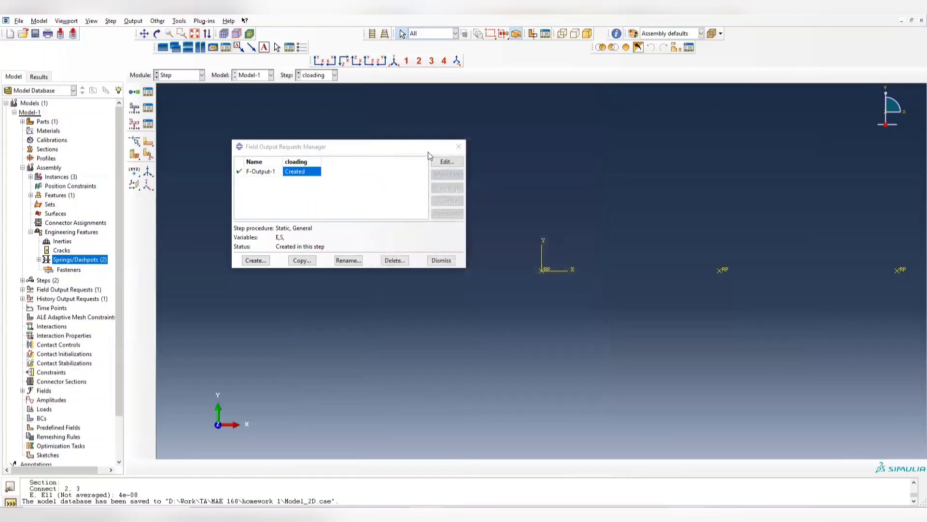
pyautogui.click(458, 146)
# - Deactivate history output request H-Output-1 in the cloading step
pyautogui.click(178, 76)
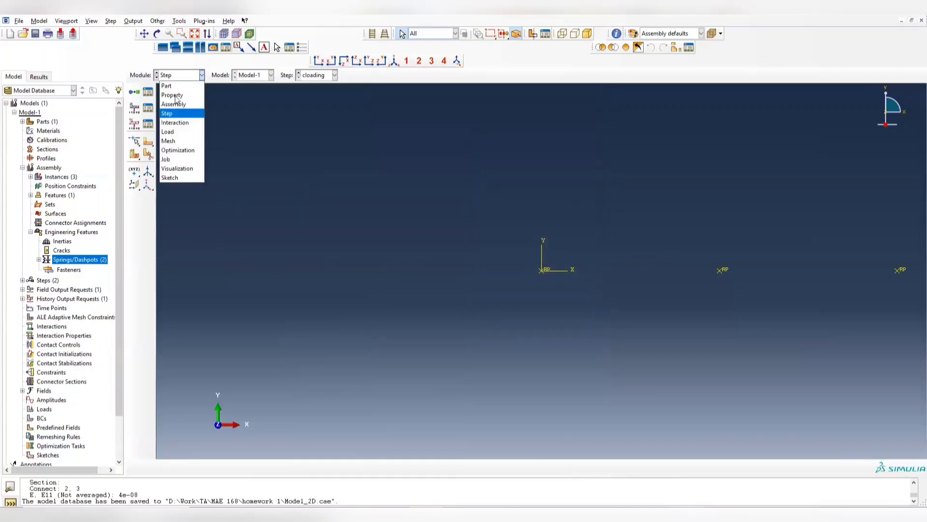
pyautogui.click(145, 125)
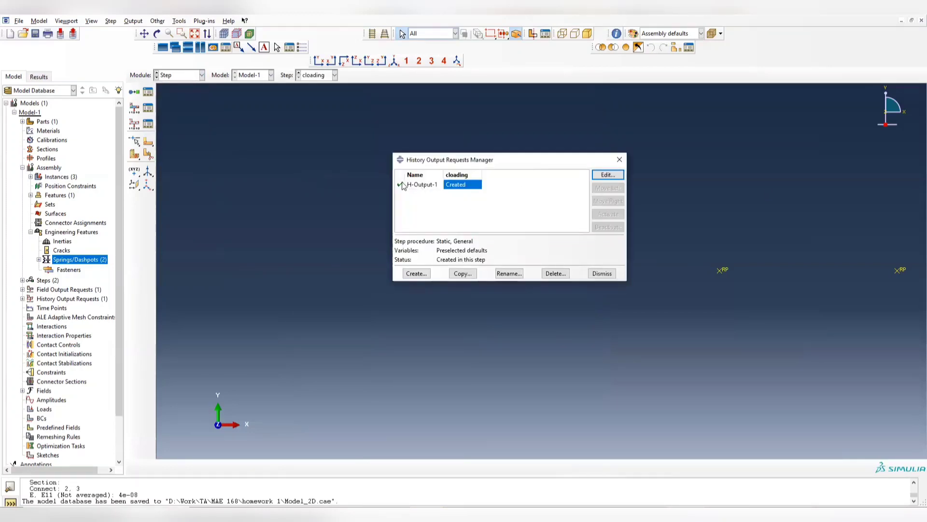
pyautogui.click(401, 184)
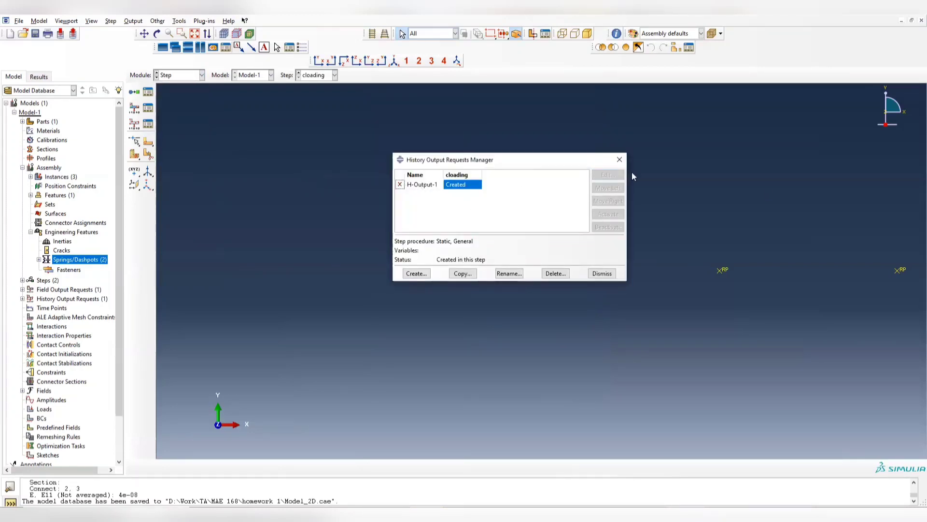
pyautogui.click(619, 161)
# - Start a mechanical Symmetry/Antisymmetry/Encastre boundary condition named pin in the Initial step
pyautogui.click(179, 76)
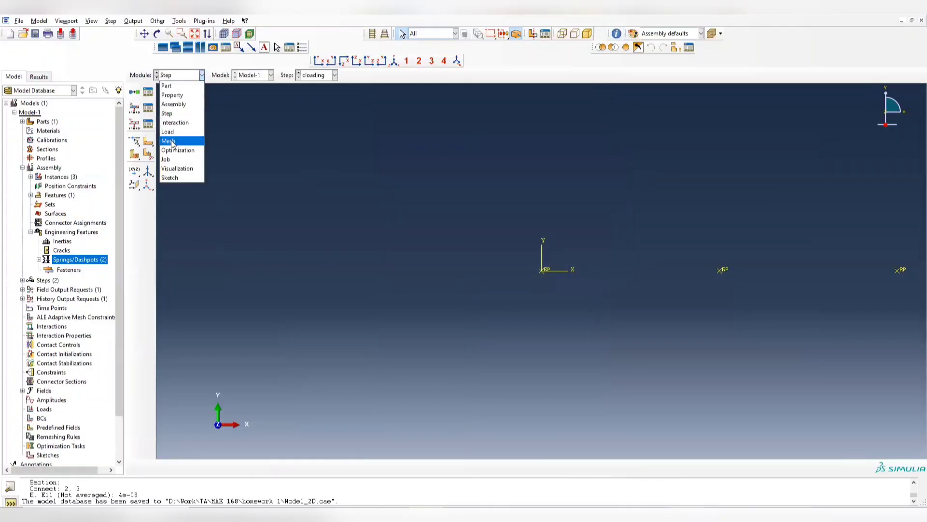
pyautogui.click(179, 132)
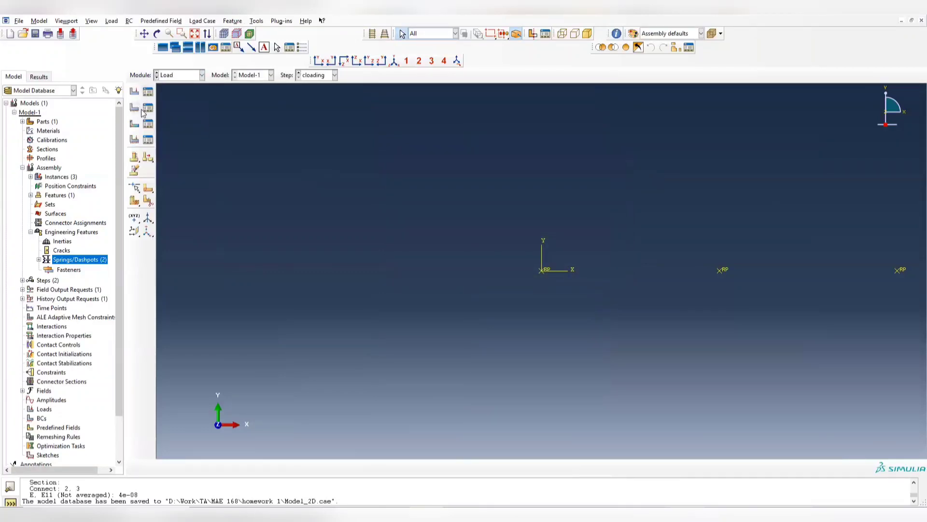
pyautogui.click(147, 109)
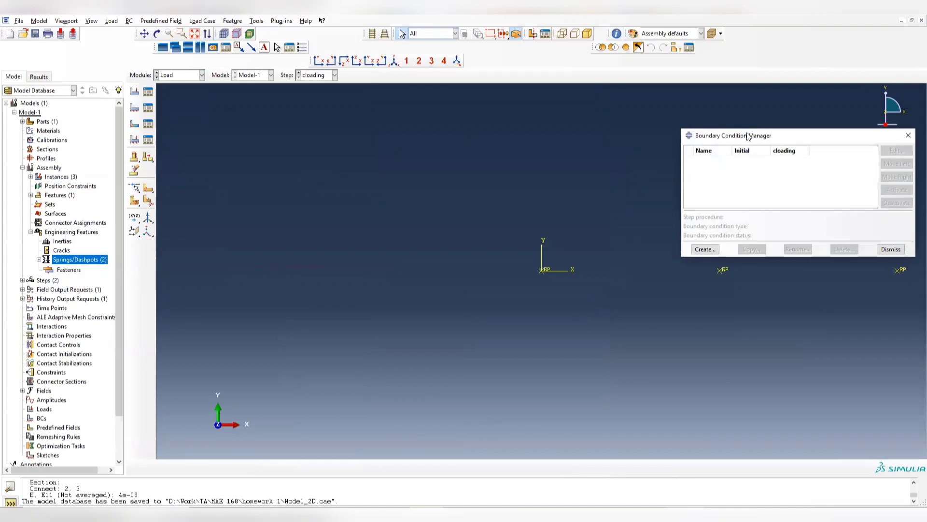
pyautogui.moveTo(748, 137); pyautogui.dragTo(295, 109)
pyautogui.click(252, 222)
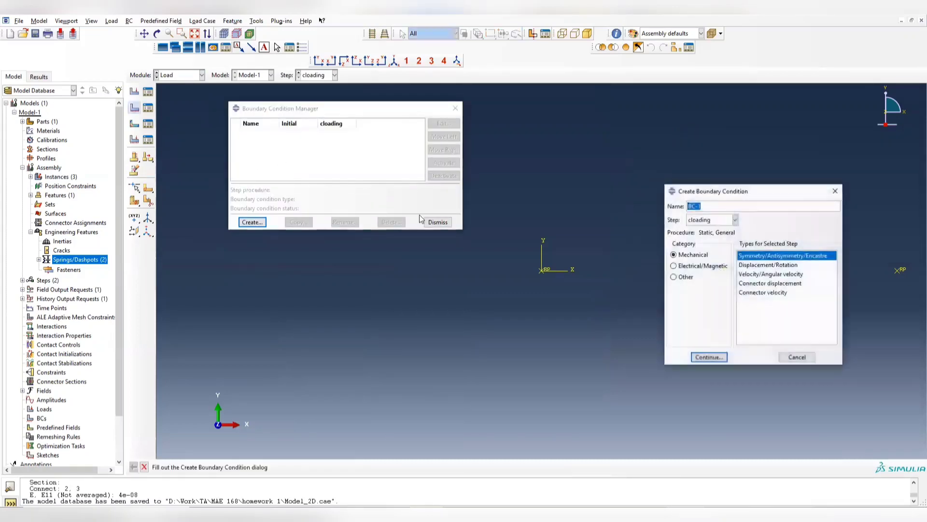
pyautogui.moveTo(724, 192); pyautogui.dragTo(307, 164)
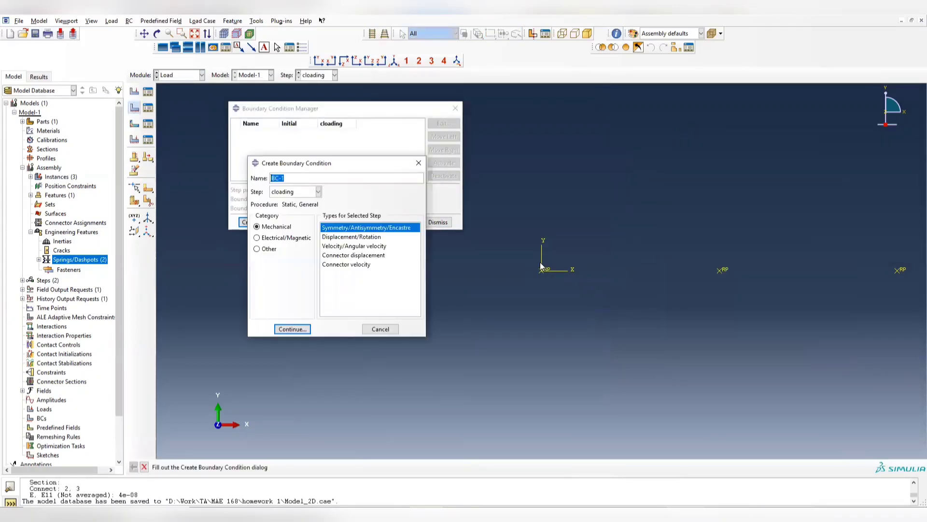
pyautogui.click(318, 192)
pyautogui.click(304, 203)
pyautogui.click(311, 191)
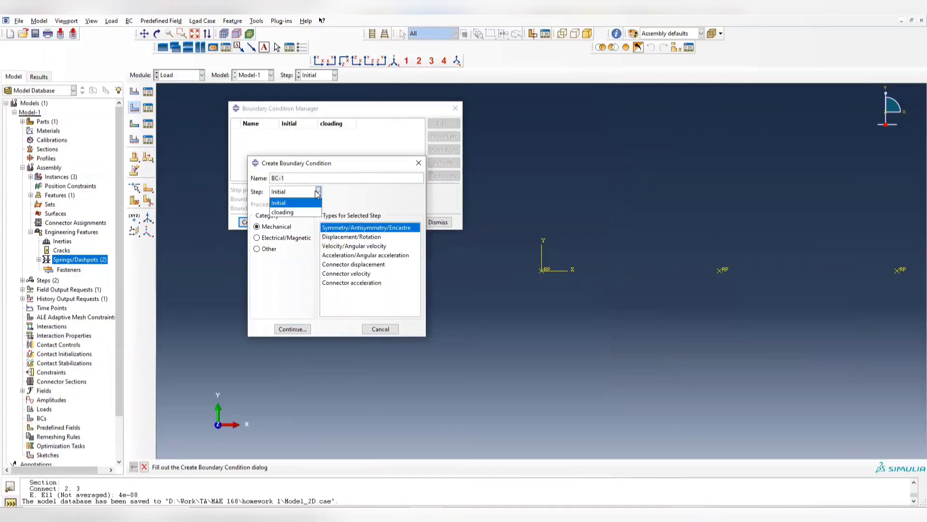
pyautogui.click(289, 203)
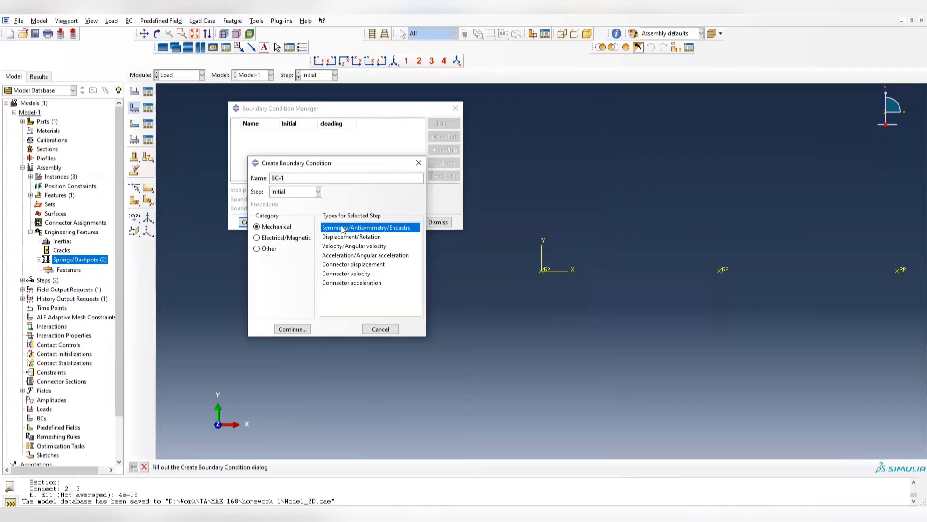
pyautogui.moveTo(292, 175); pyautogui.dragTo(191, 165)
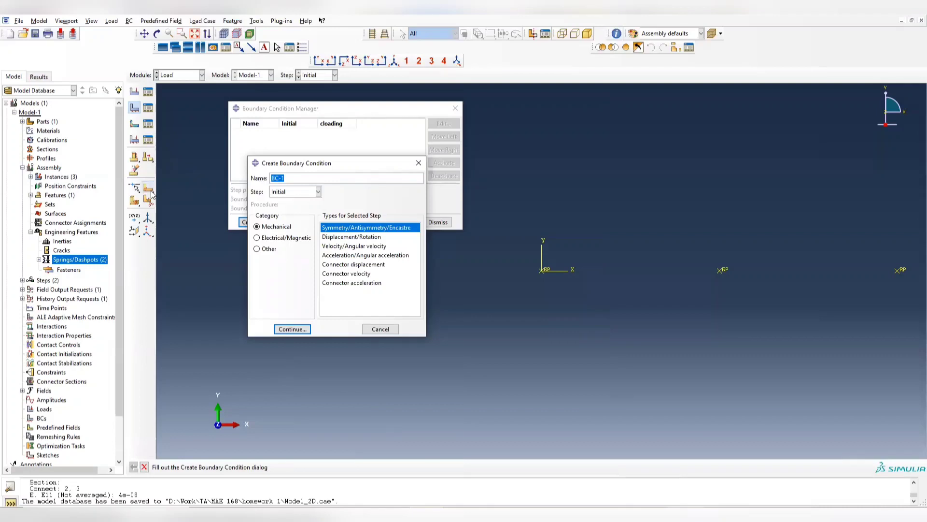
pyautogui.write('pin')
pyautogui.click(293, 329)
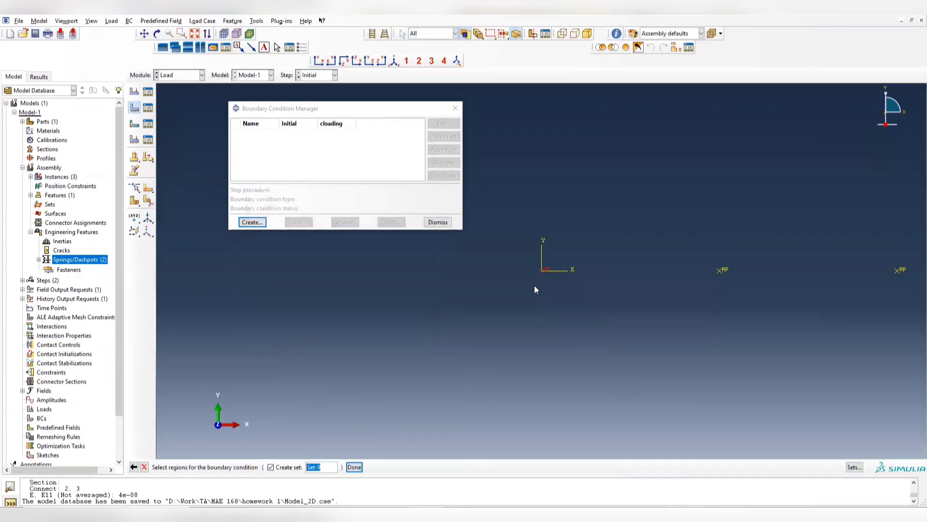
# - Apply the pin boundary condition to the reference point at the origin as PINNED (U1 = U2 = U3 = 0)
pyautogui.click(354, 467)
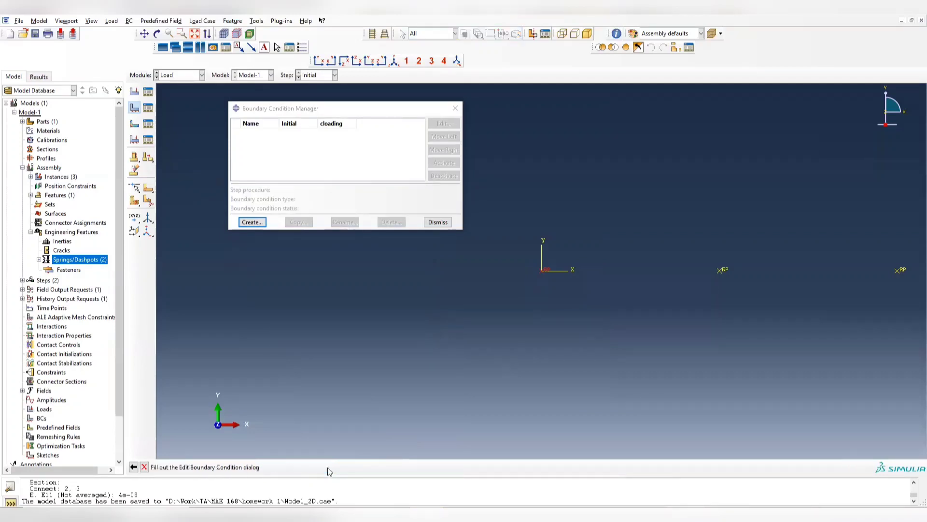
pyautogui.moveTo(726, 153); pyautogui.dragTo(358, 147)
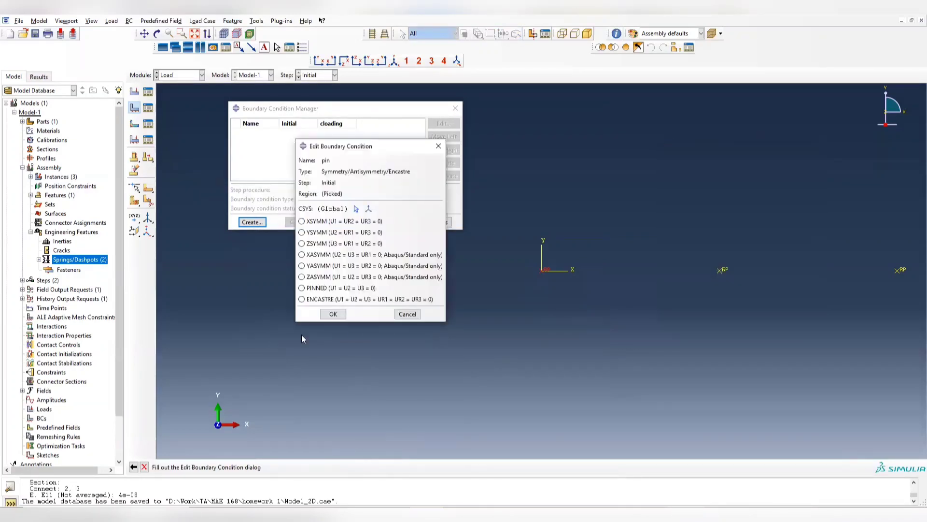
pyautogui.click(302, 288)
pyautogui.click(335, 314)
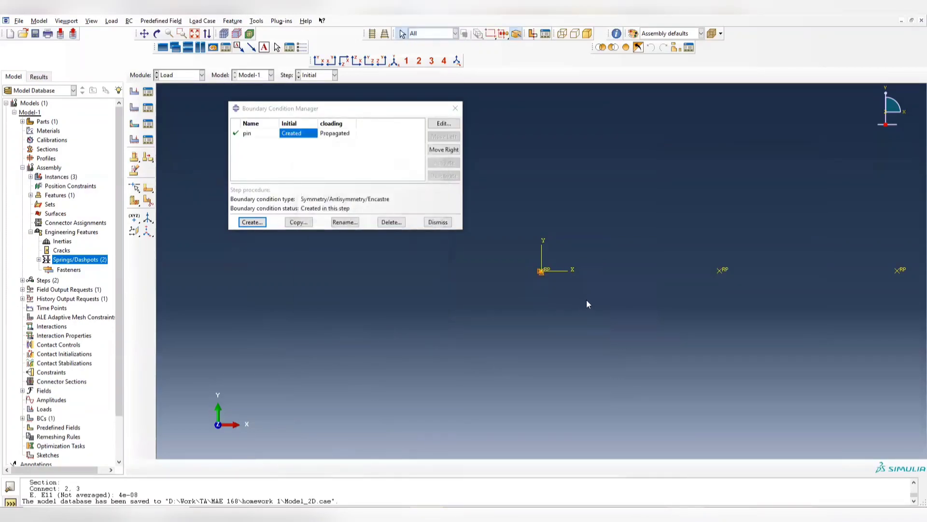
pyautogui.click(456, 108)
# - Start a mechanical concentrated force load named cload in the cloading step
pyautogui.click(147, 91)
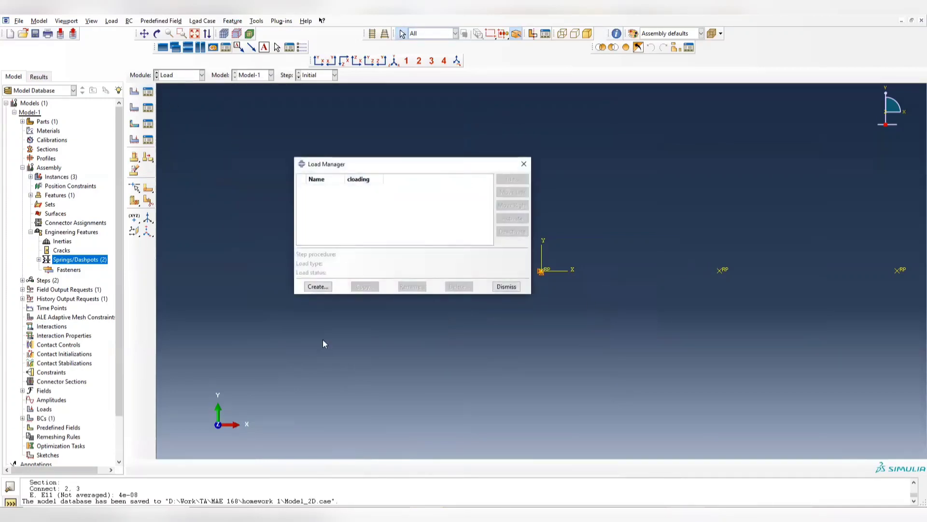
pyautogui.click(318, 288)
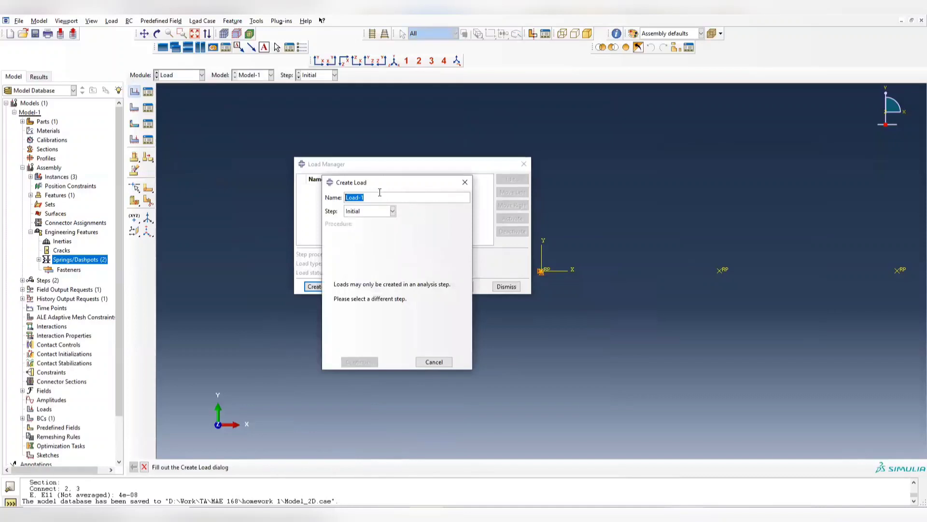
pyautogui.click(393, 211)
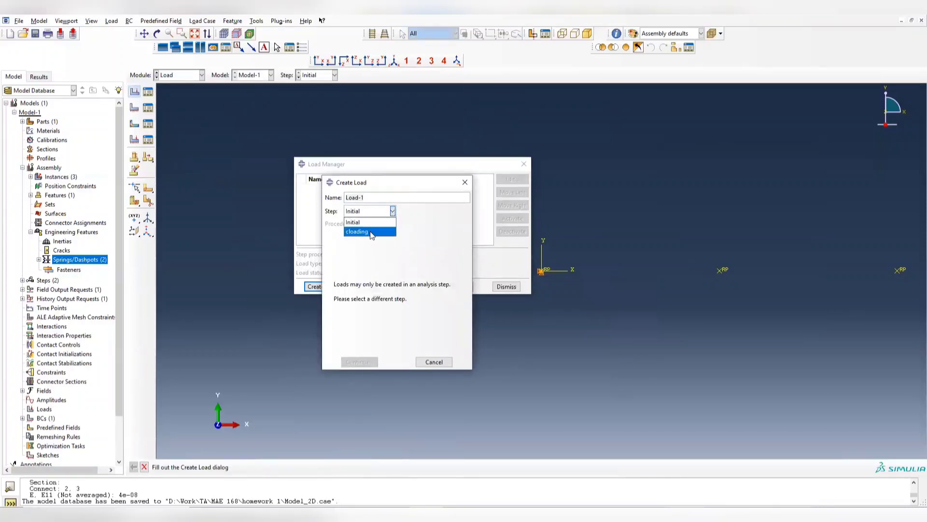
pyautogui.click(370, 228)
pyautogui.moveTo(370, 197); pyautogui.dragTo(277, 197)
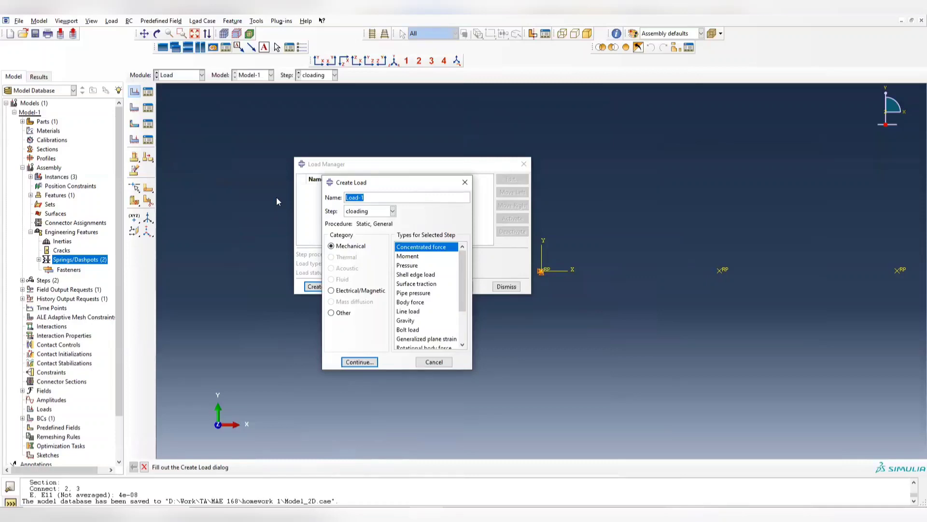
pyautogui.write('c')
pyautogui.write('d')
pyautogui.click(359, 362)
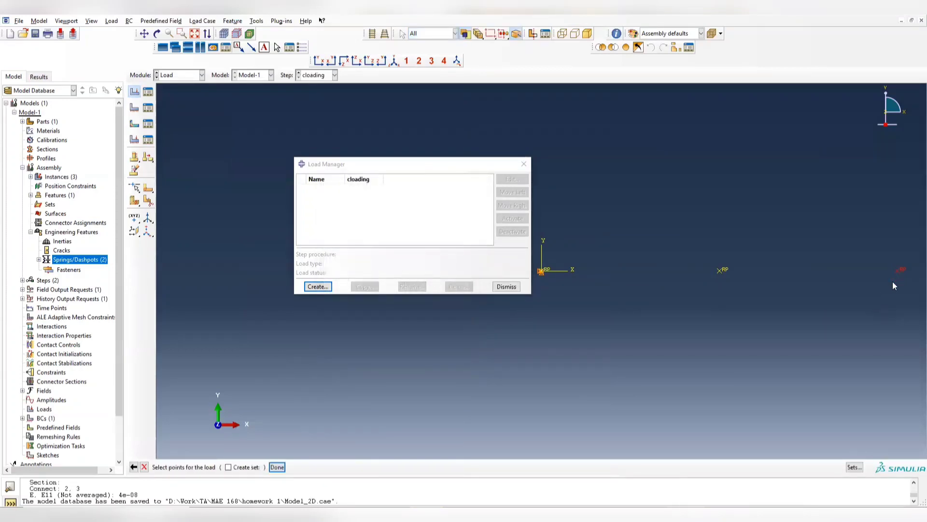
# - Apply the cload force to the reference point farthest from the origin along X, with CF1 set to 1
pyautogui.click(277, 466)
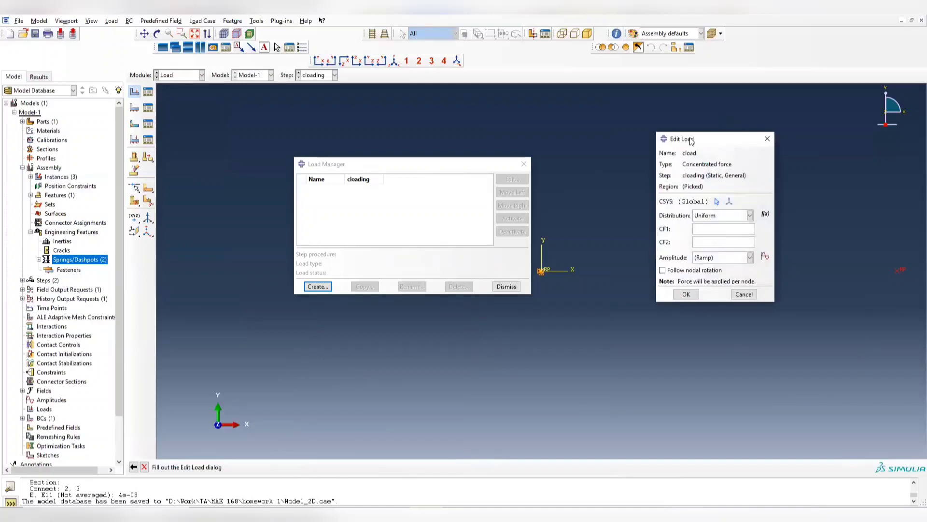
pyautogui.moveTo(711, 141); pyautogui.dragTo(459, 142)
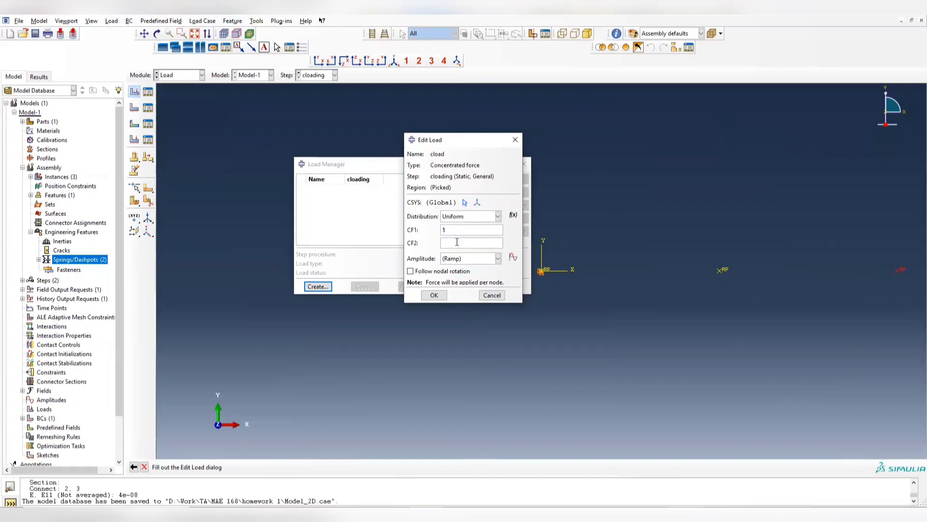
pyautogui.click(435, 295)
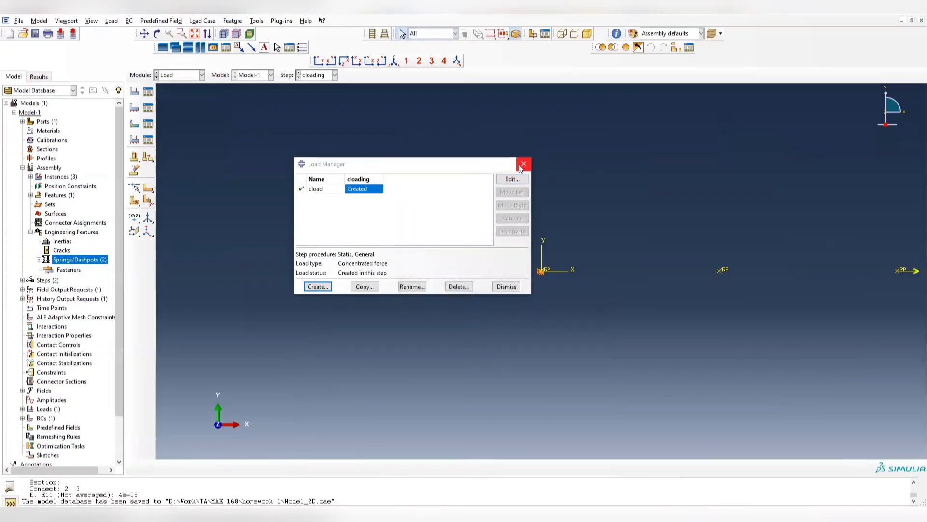
pyautogui.click(523, 164)
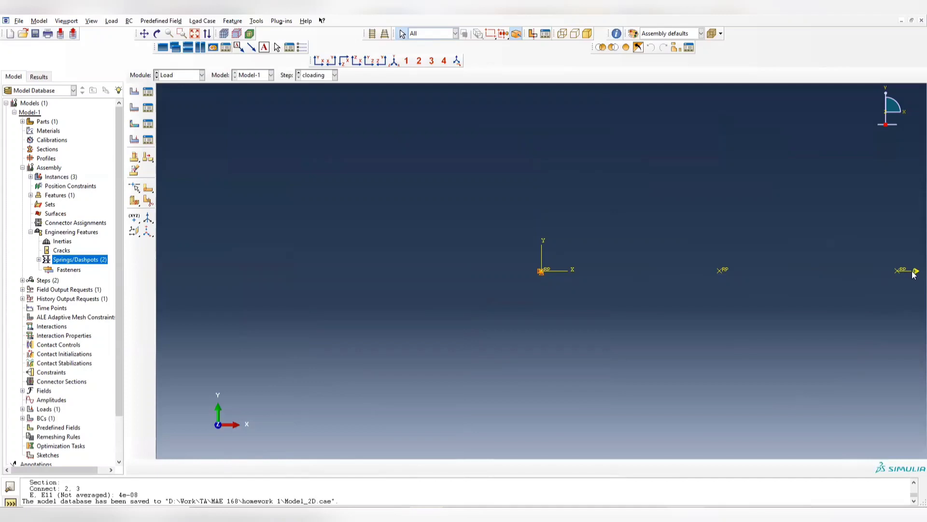
# - Create an analysis job named Model_input from Model-1, keeping the default job settings
pyautogui.click(174, 75)
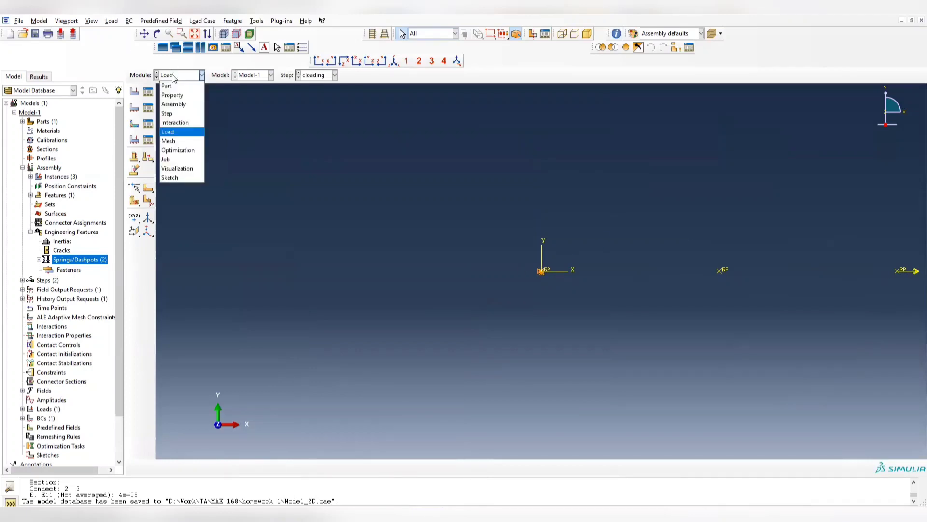
pyautogui.click(183, 160)
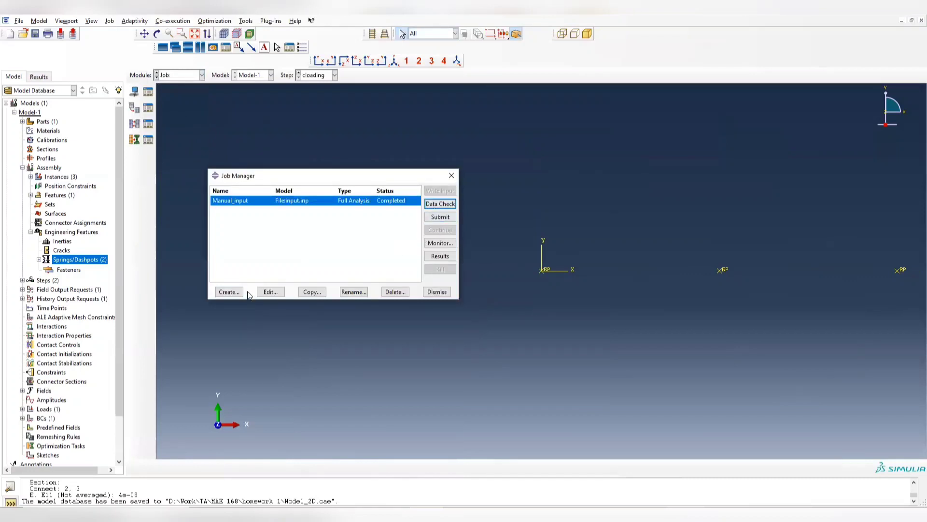
pyautogui.click(230, 292)
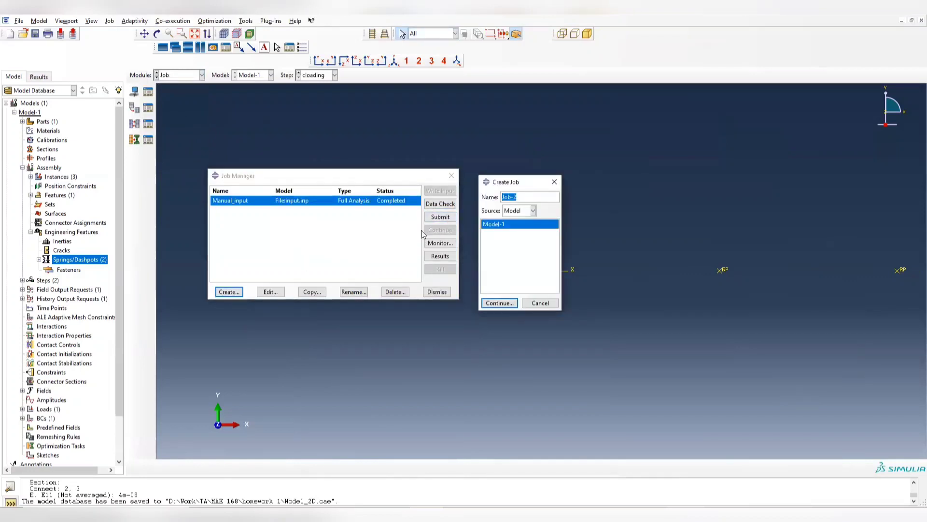
pyautogui.write('Model_input')
pyautogui.click(500, 303)
pyautogui.click(463, 374)
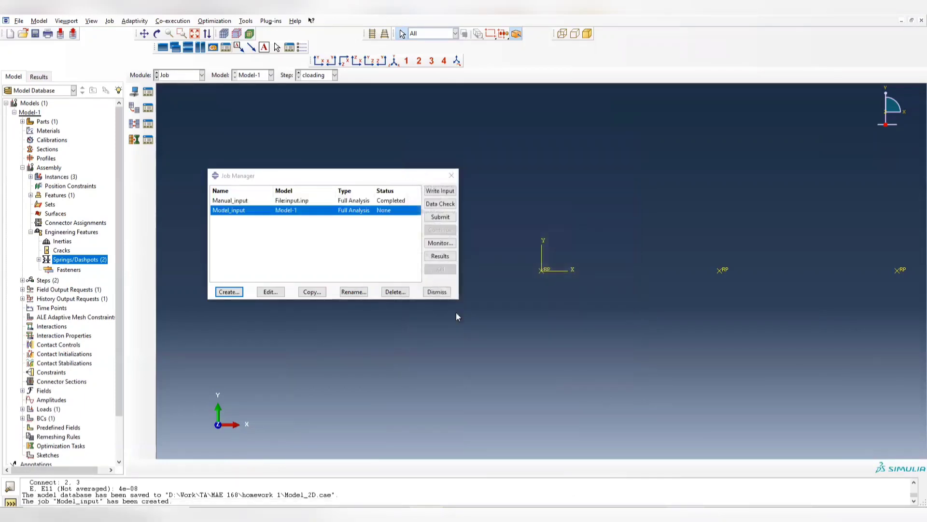
# - Submit the Model_input job for analysis without history output and monitor its run until it ends
pyautogui.click(440, 218)
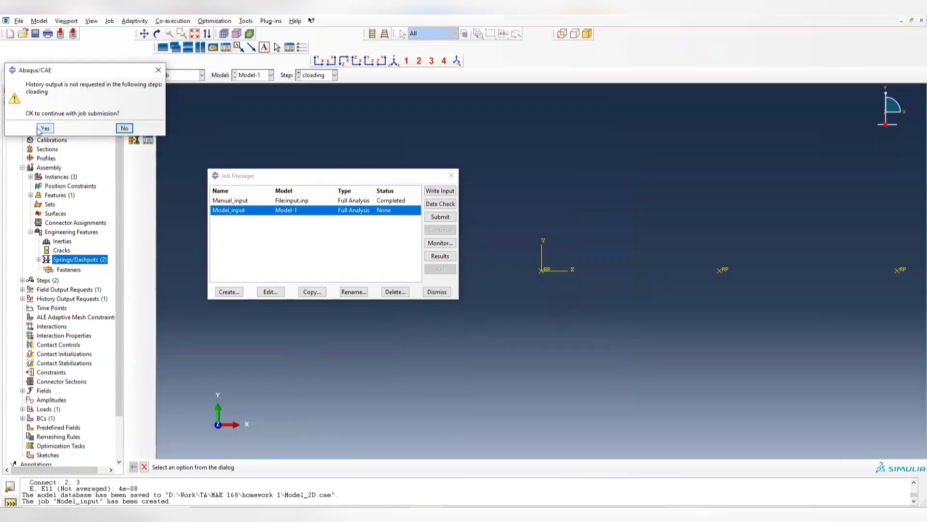
pyautogui.click(44, 128)
pyautogui.click(45, 128)
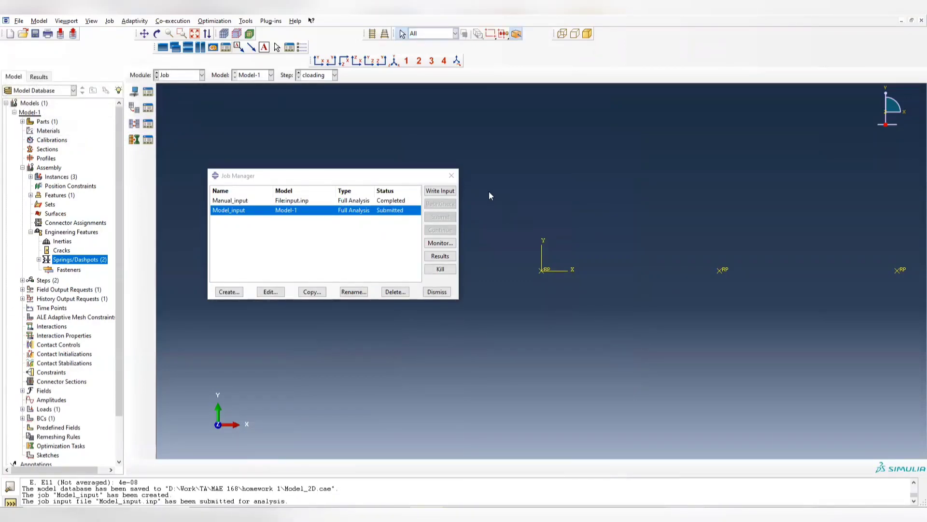
pyautogui.click(439, 242)
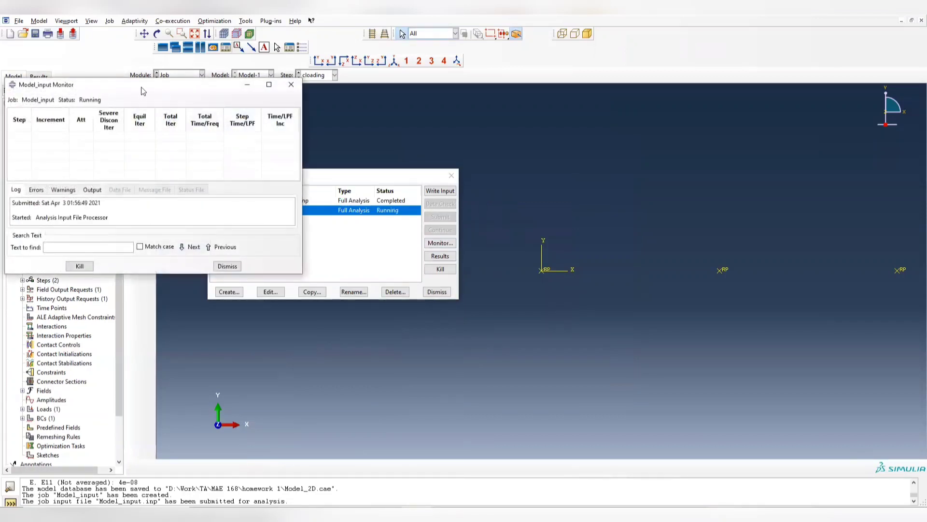
pyautogui.moveTo(143, 91); pyautogui.dragTo(649, 119)
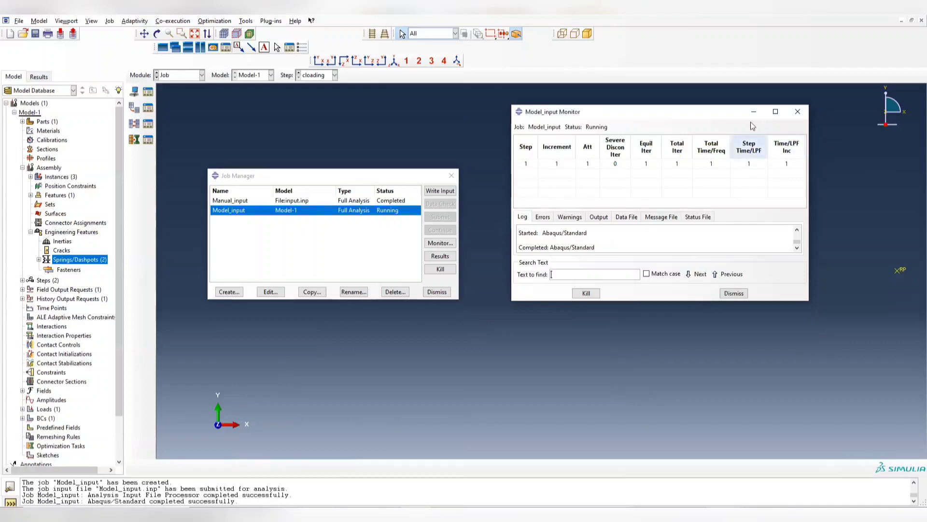
pyautogui.click(798, 112)
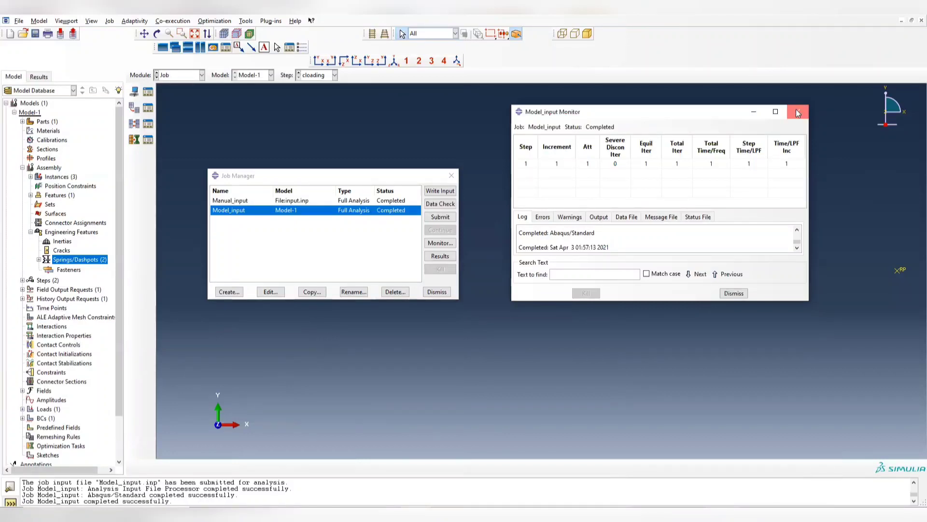
# - Open the results of the Model_input job and display the contour plot on the springs
pyautogui.click(444, 260)
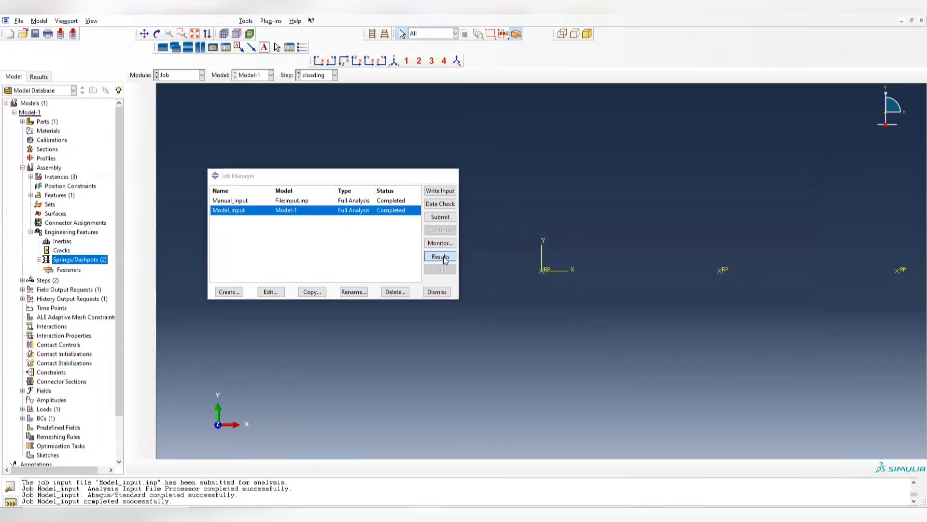
pyautogui.click(134, 136)
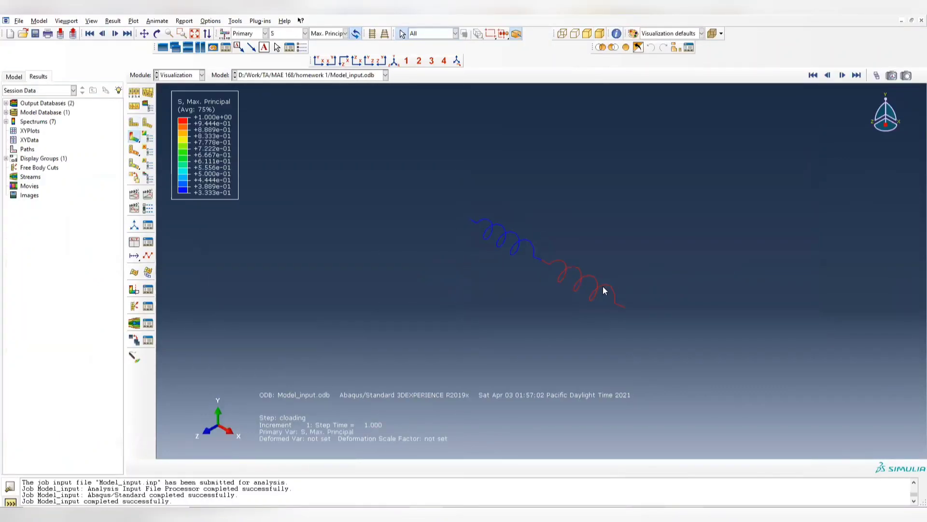
pyautogui.keyDown('ctrl'); pyautogui.keyDown('alt'); pyautogui.moveTo(604, 290); pyautogui.dragTo(478, 228); pyautogui.keyUp('alt'); pyautogui.keyUp('ctrl')
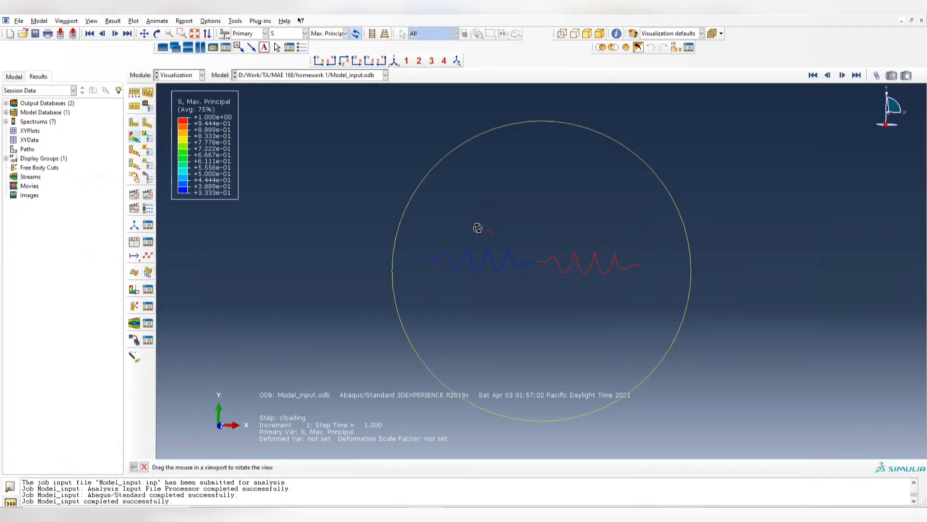
# - Start an element query for REF_POINT-1 and set the contour plot to strain component E11
pyautogui.click(216, 21)
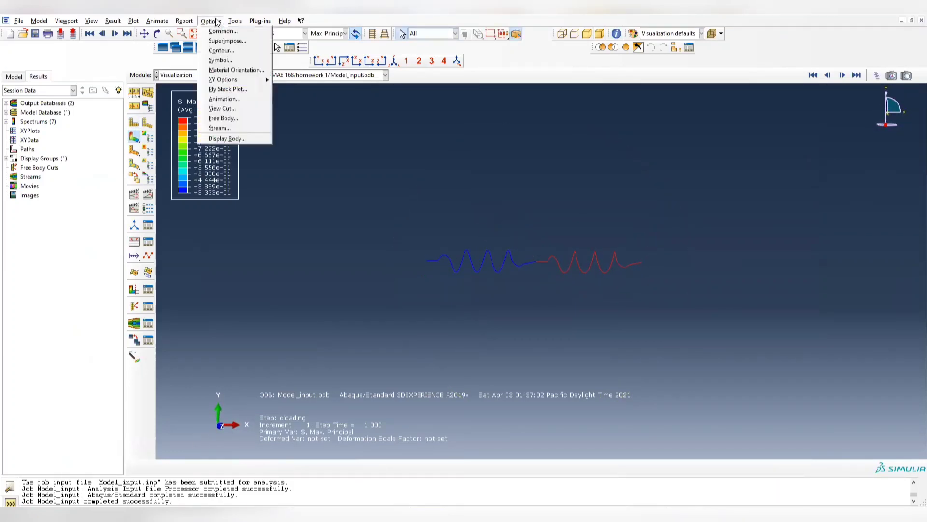
pyautogui.click(246, 32)
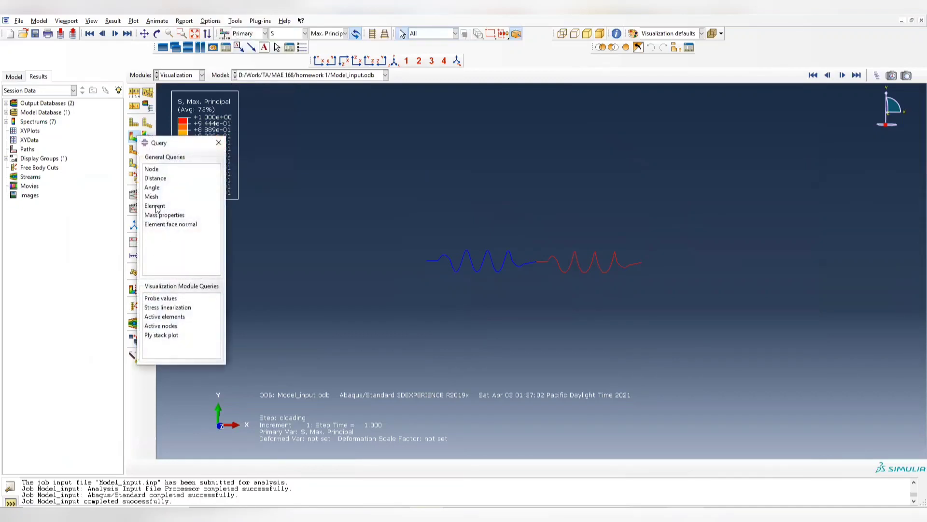
pyautogui.click(155, 206)
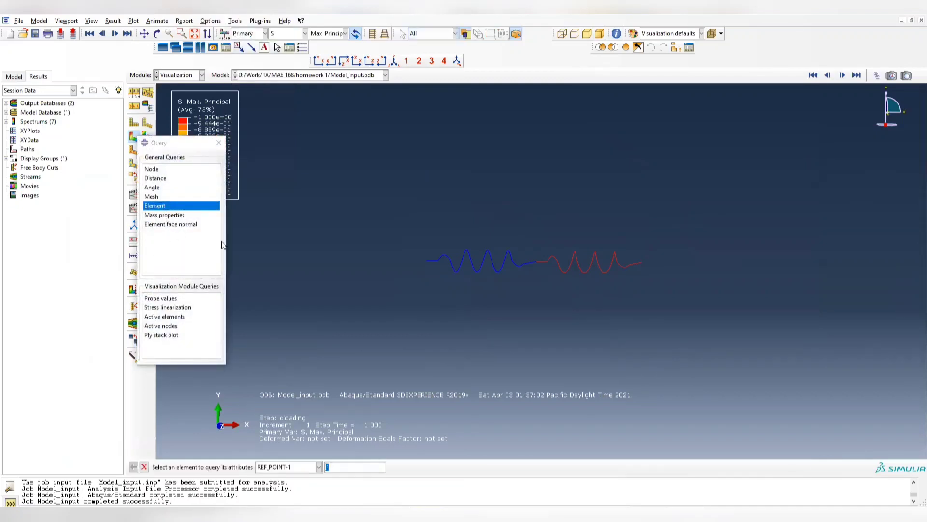
pyautogui.click(345, 467)
pyautogui.click(305, 33)
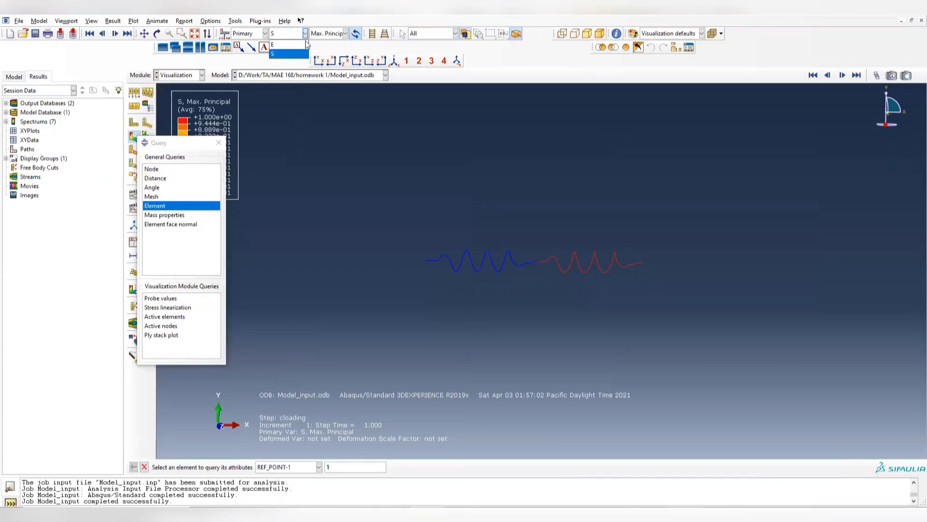
pyautogui.click(290, 51)
pyautogui.click(339, 34)
pyautogui.click(320, 71)
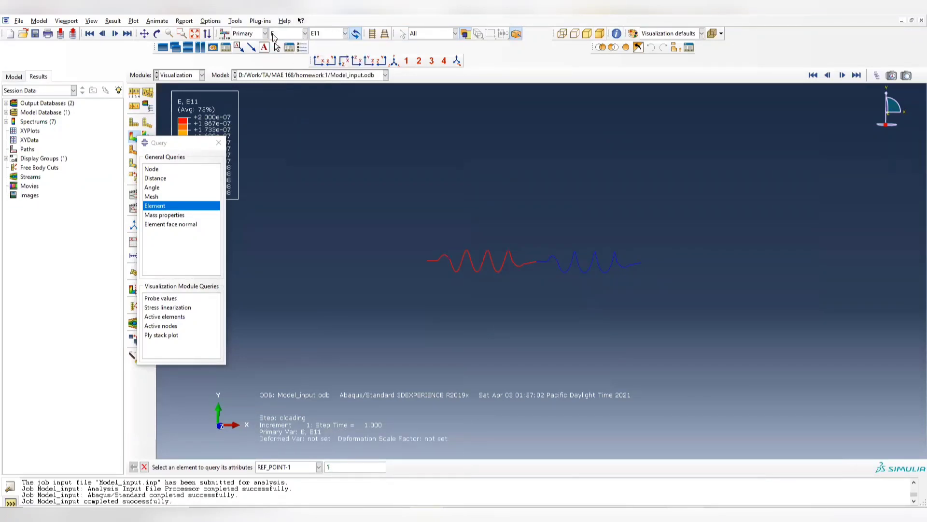
# - Try to query elements 1 and 2 of REF_POINT-1, then close the query
pyautogui.press('Return')
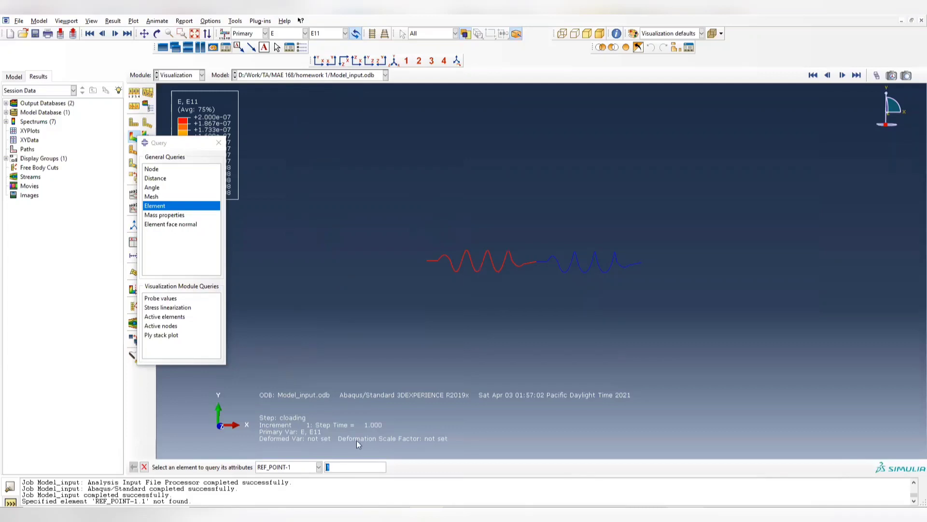
pyautogui.write('2')
pyautogui.press('Return')
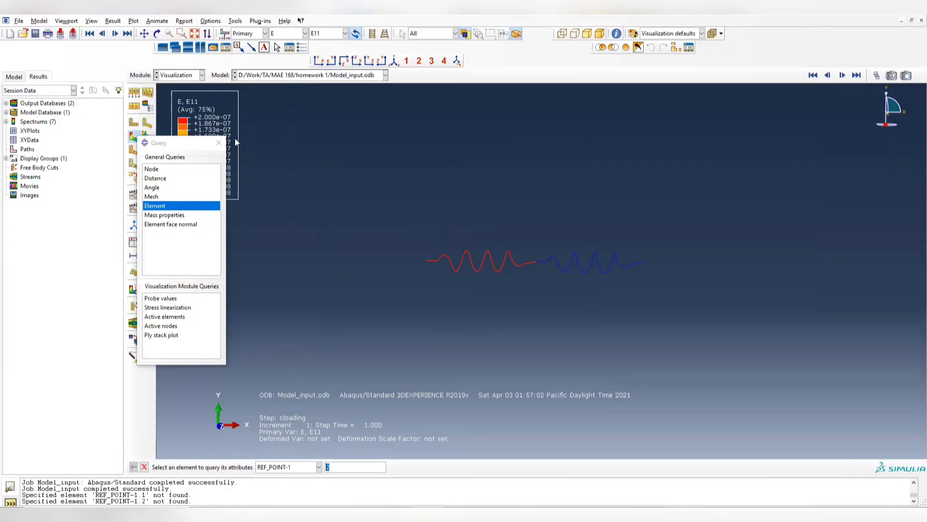
pyautogui.click(219, 142)
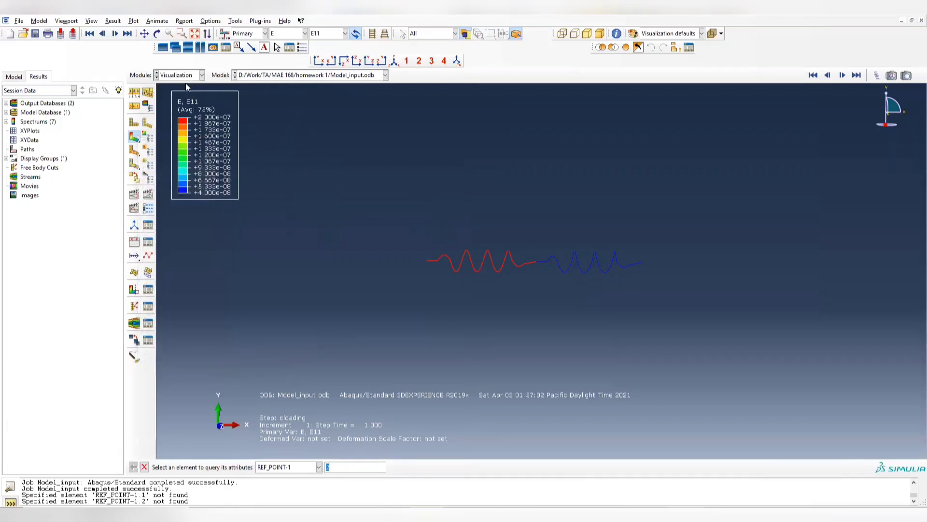
# - Review the output variables of field output request F-Output-1 and the history output requests of the cloading step without changing them
pyautogui.click(183, 74)
pyautogui.click(172, 120)
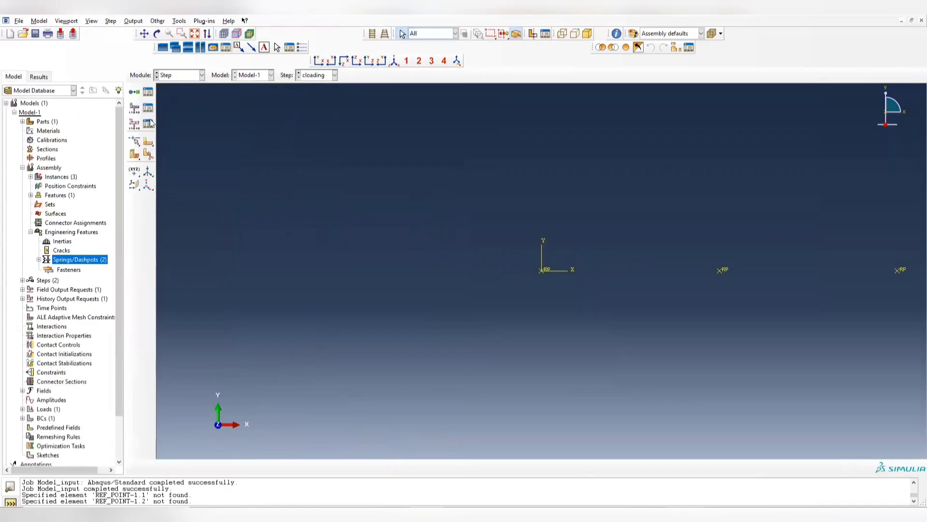
pyautogui.click(148, 124)
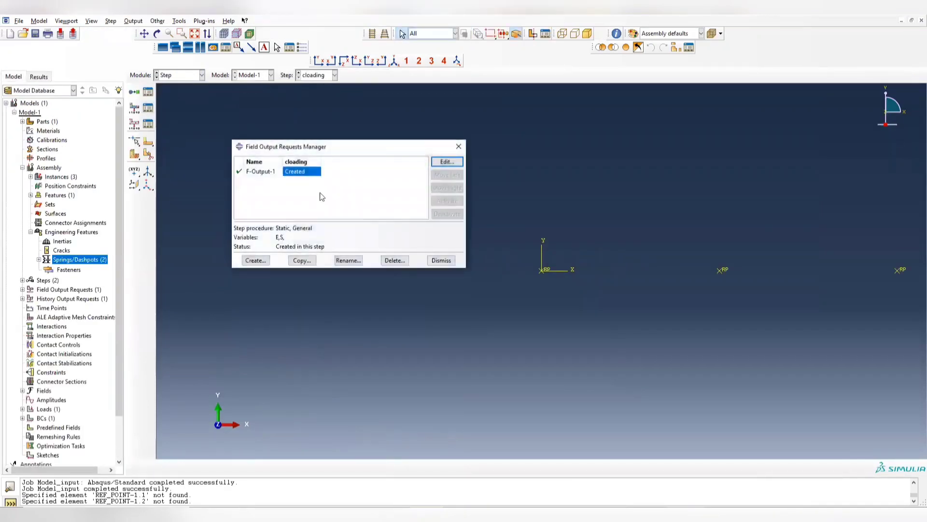
pyautogui.click(442, 163)
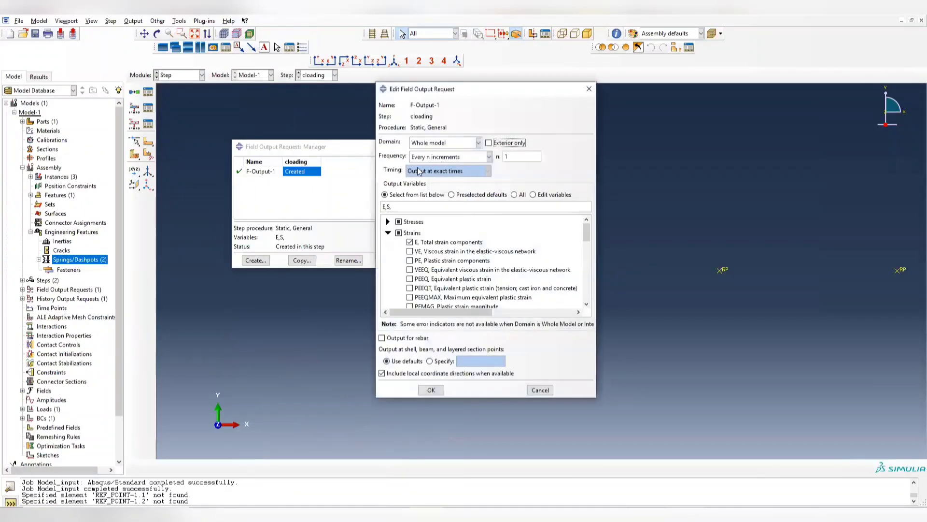
pyautogui.scroll(-5, 458, 248)
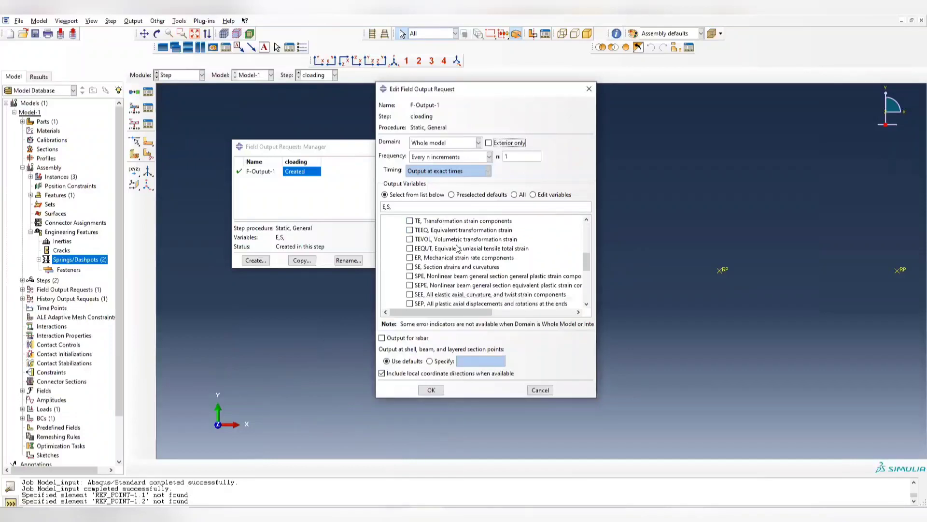
pyautogui.scroll(-4, 458, 248)
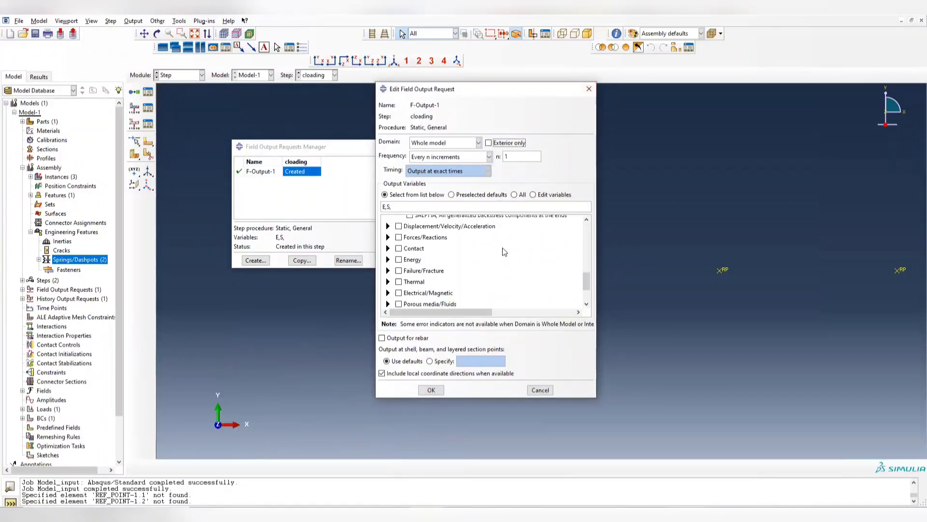
pyautogui.scroll(10, 505, 251)
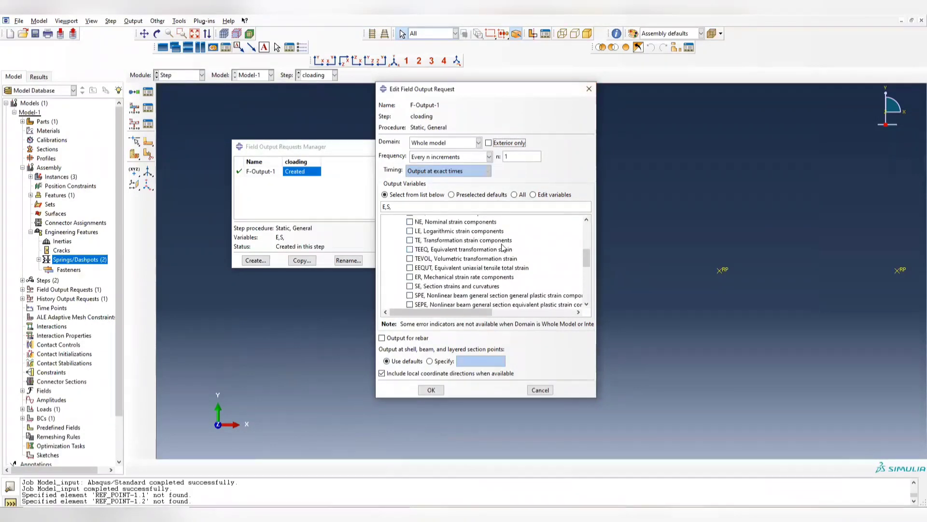
pyautogui.click(587, 89)
pyautogui.click(459, 146)
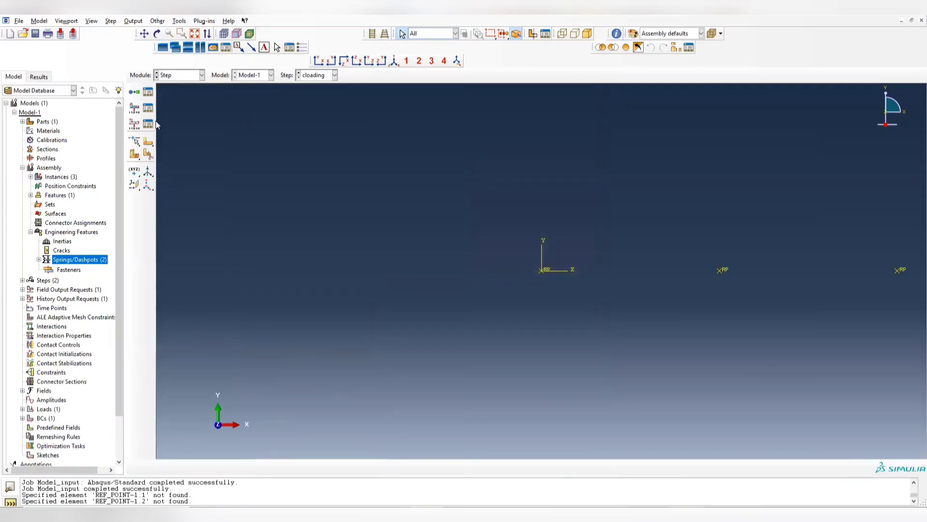
pyautogui.click(148, 123)
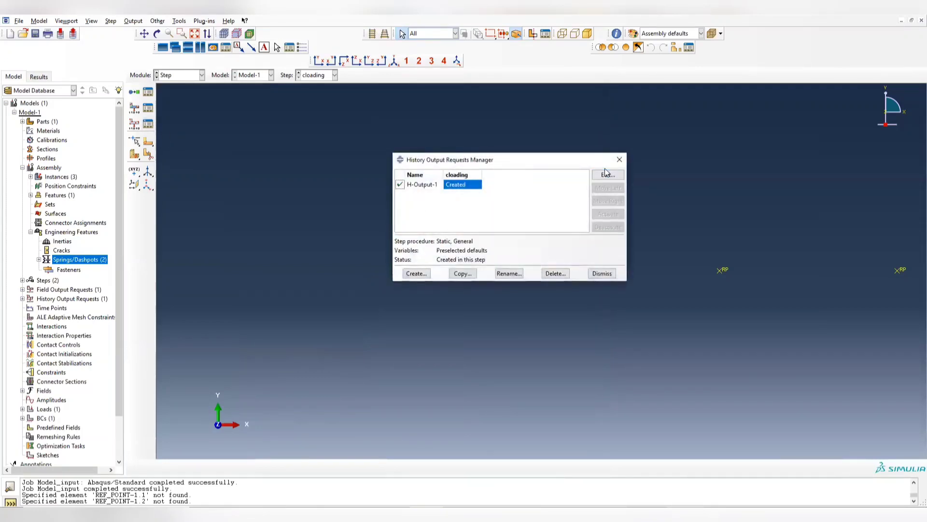
pyautogui.click(619, 159)
# - Resubmit the Model_input job, overwriting its existing job files, and monitor the run
pyautogui.click(202, 75)
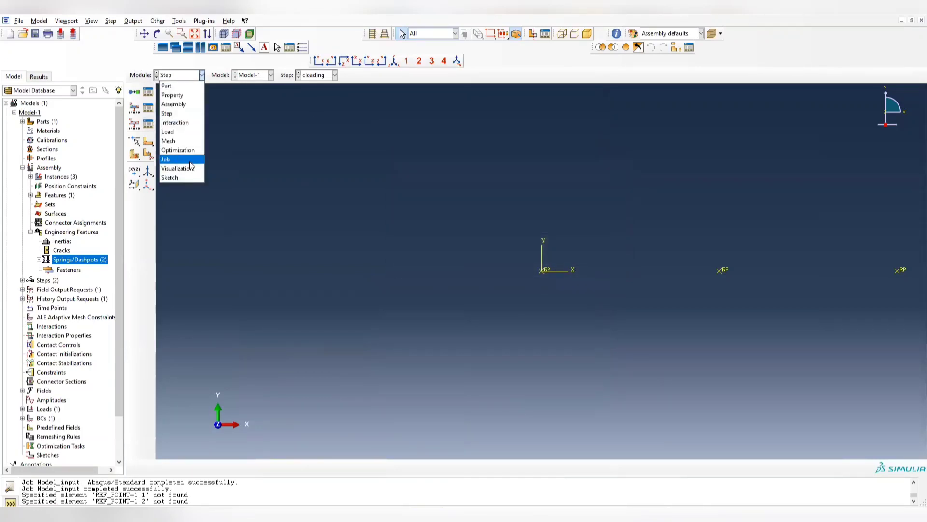
pyautogui.click(184, 160)
pyautogui.click(440, 217)
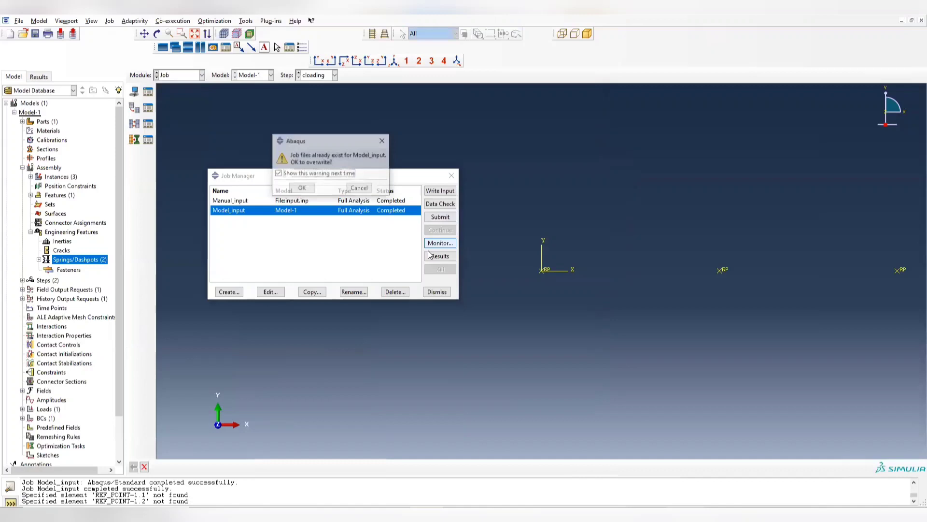
pyautogui.click(301, 188)
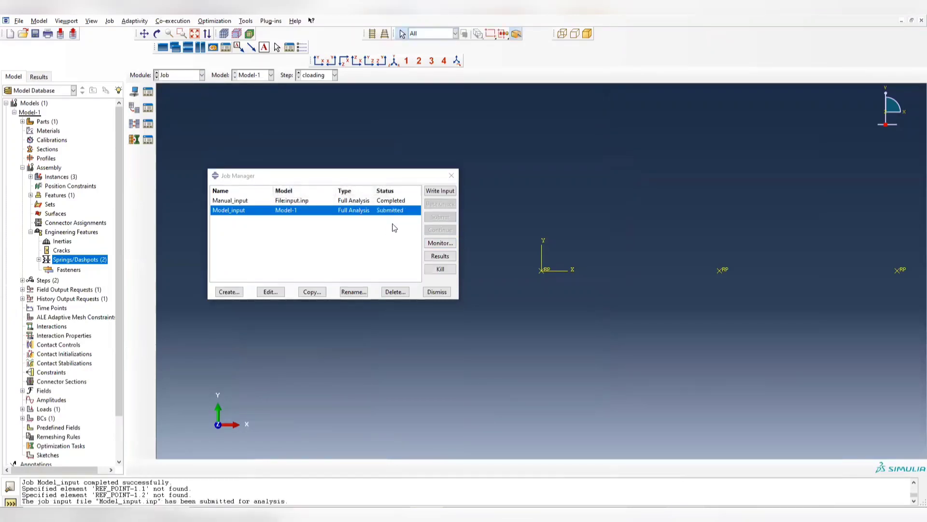
pyautogui.click(440, 242)
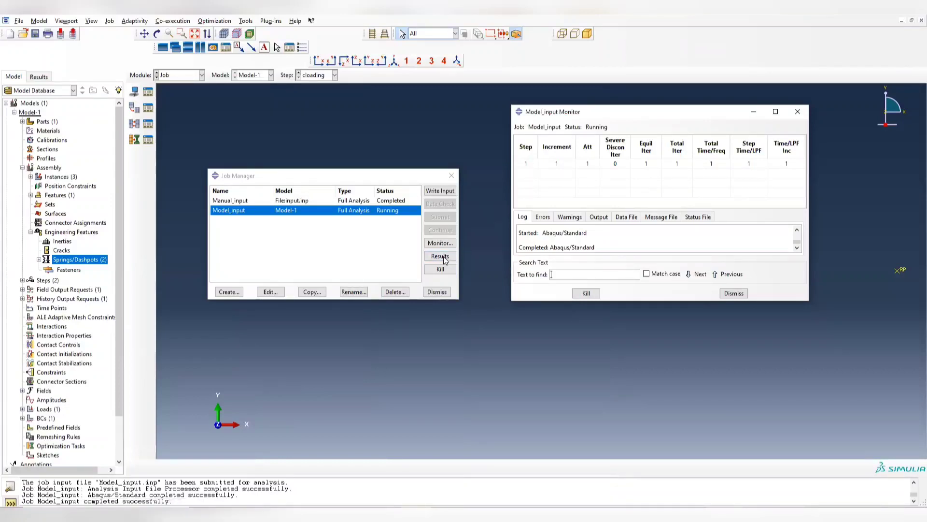
# - Open the rerun Model_input results and plot contours of strain component E11 on the springs
pyautogui.click(440, 256)
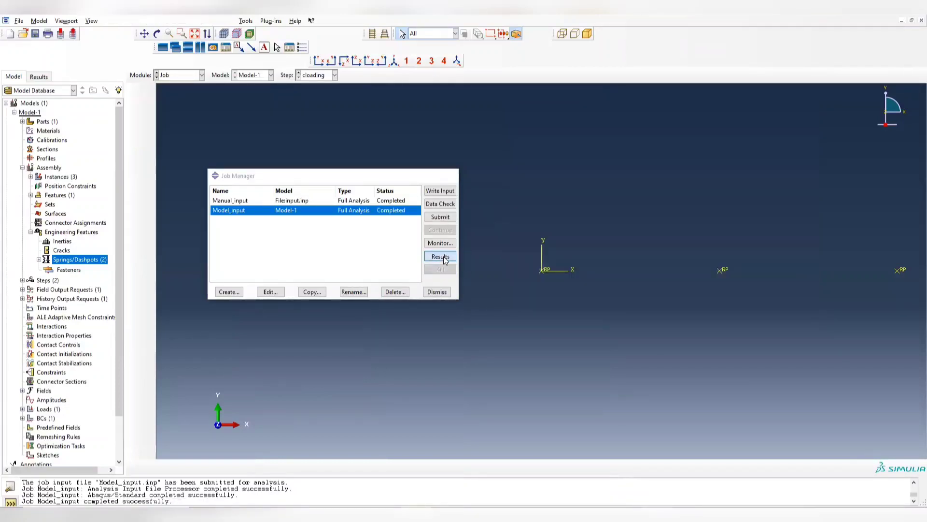
pyautogui.keyDown('ctrl'); pyautogui.keyDown('alt'); pyautogui.moveTo(560, 317); pyautogui.dragTo(618, 237); pyautogui.keyUp('alt'); pyautogui.keyUp('ctrl')
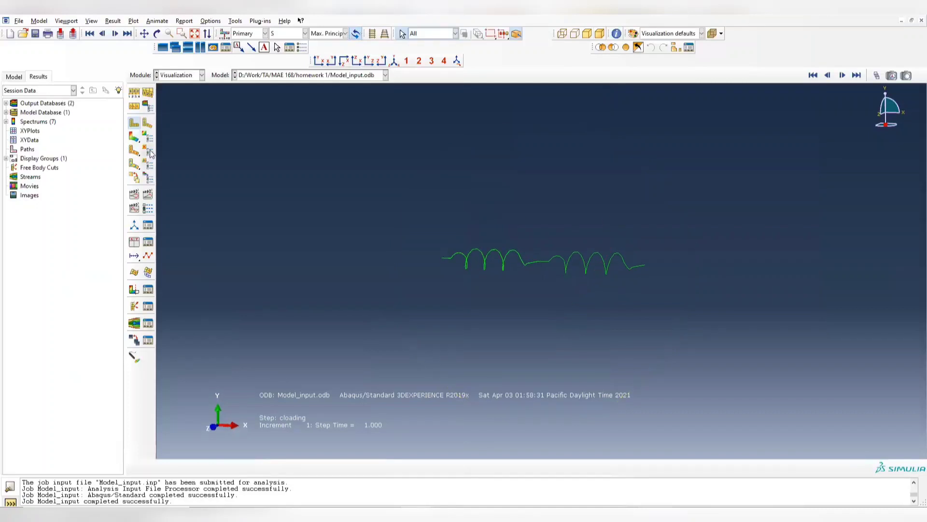
pyautogui.click(134, 137)
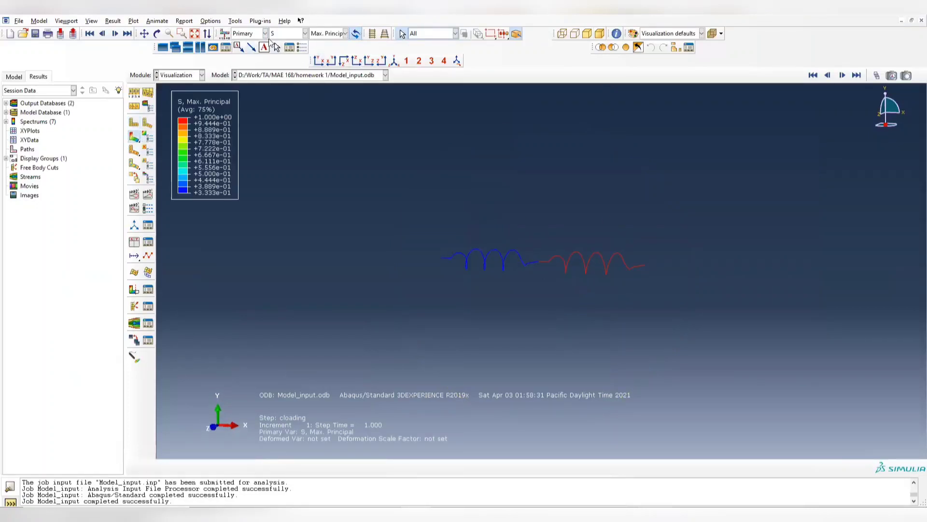
pyautogui.click(294, 34)
pyautogui.click(283, 44)
pyautogui.click(345, 34)
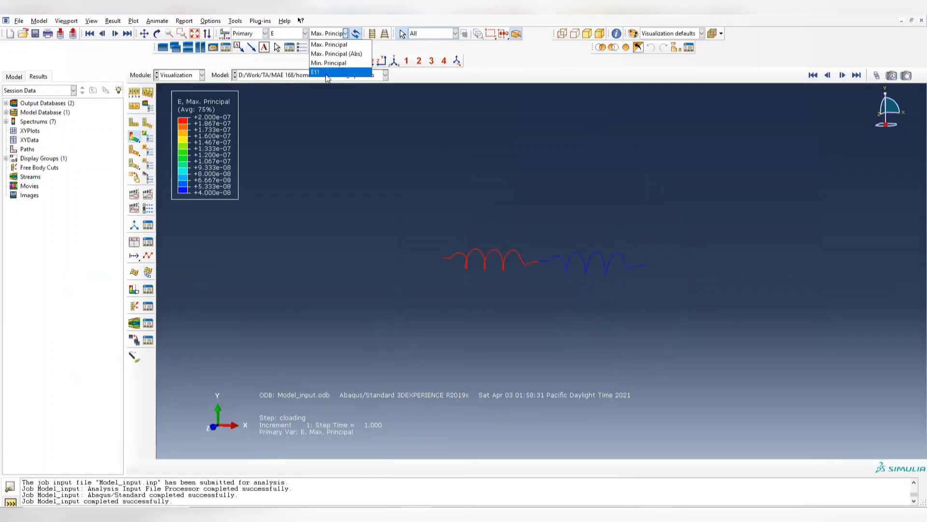
pyautogui.click(333, 77)
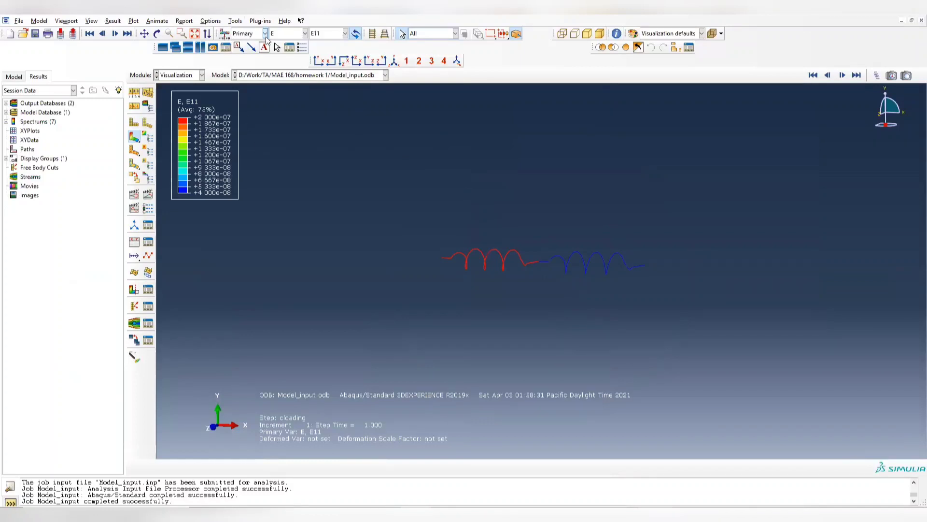
# - Try to query the attributes of element 1 in REF_POINT-1
pyautogui.click(236, 22)
pyautogui.click(245, 31)
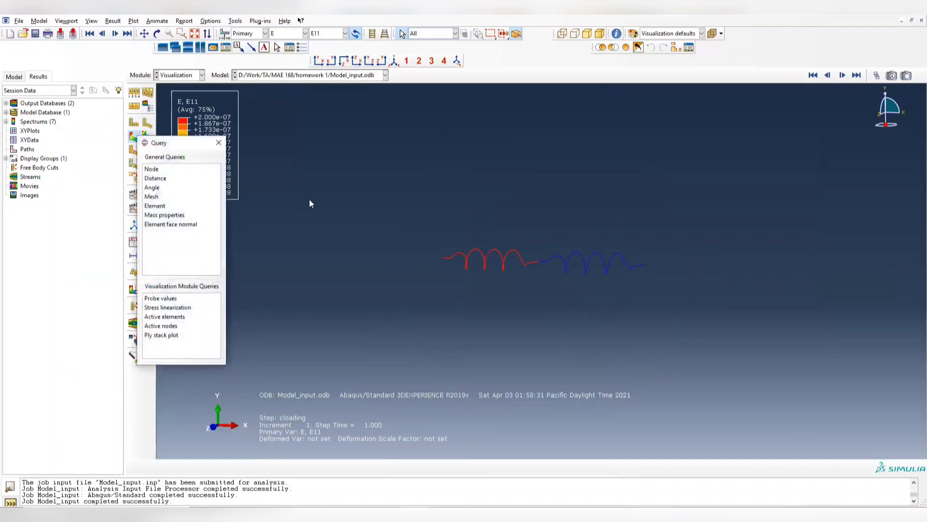
pyautogui.click(162, 207)
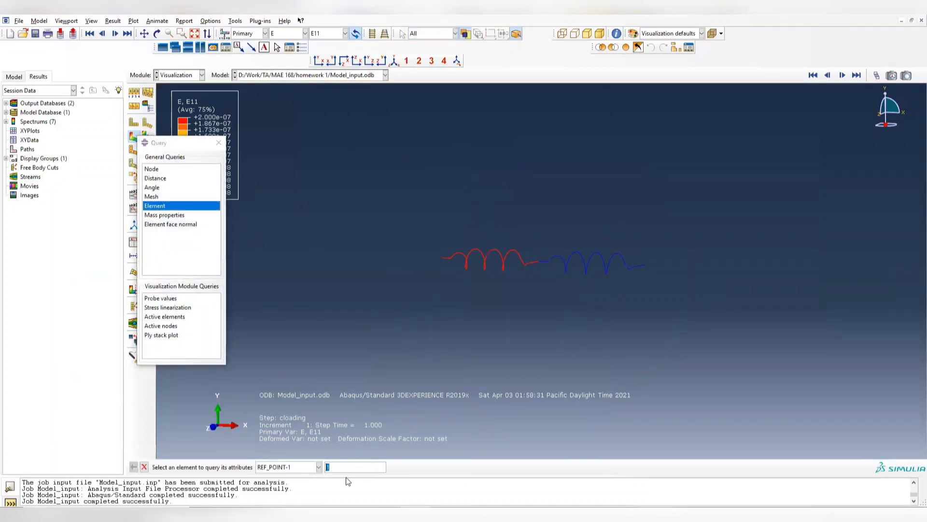
pyautogui.press('Return')
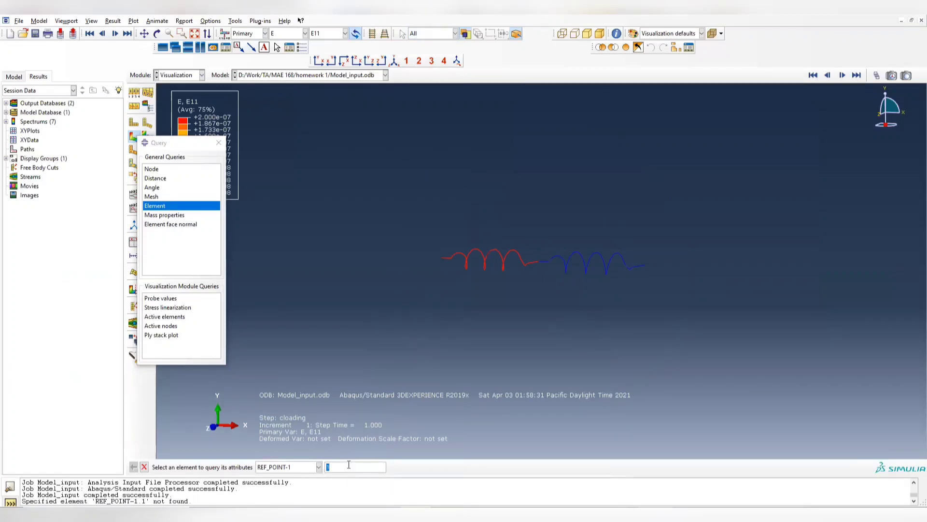
# - Query the attributes and E11 strain of element 1 in the ASSEMBLY instance
pyautogui.click(319, 467)
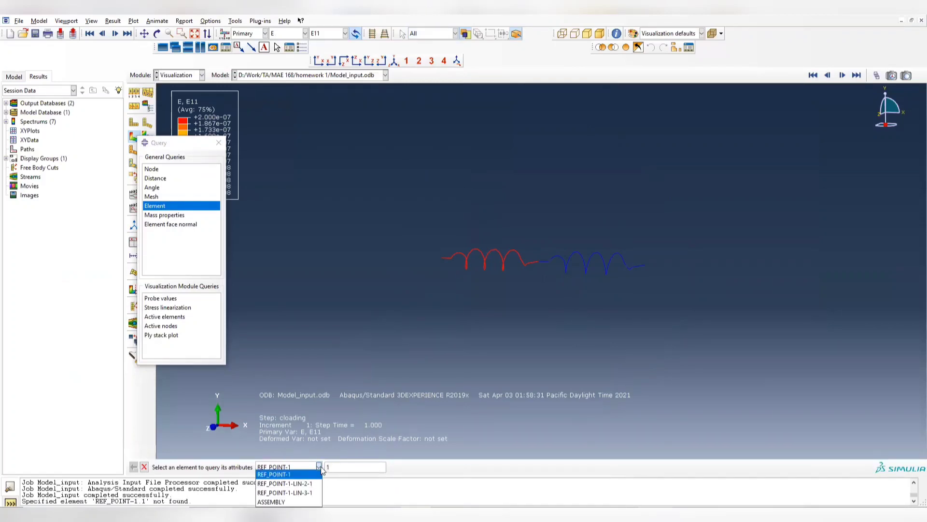
pyautogui.click(293, 502)
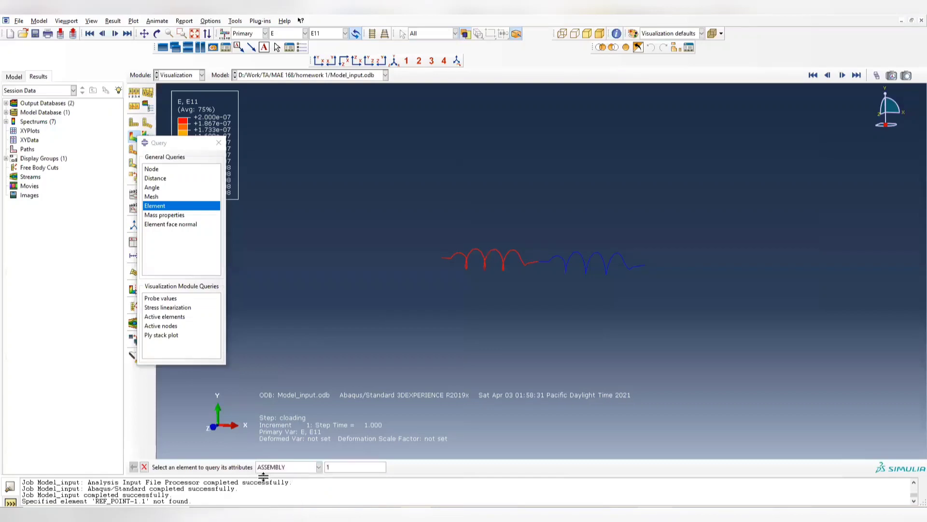
pyautogui.press('Return')
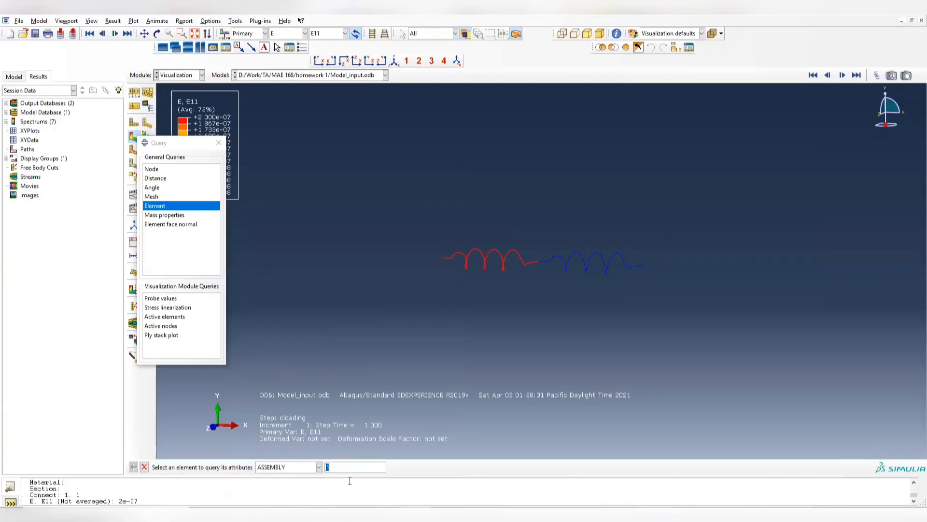
# - Query the attributes and E11 strain of elements 2 and 4 in ASSEMBLY, then close the query
pyautogui.click(318, 468)
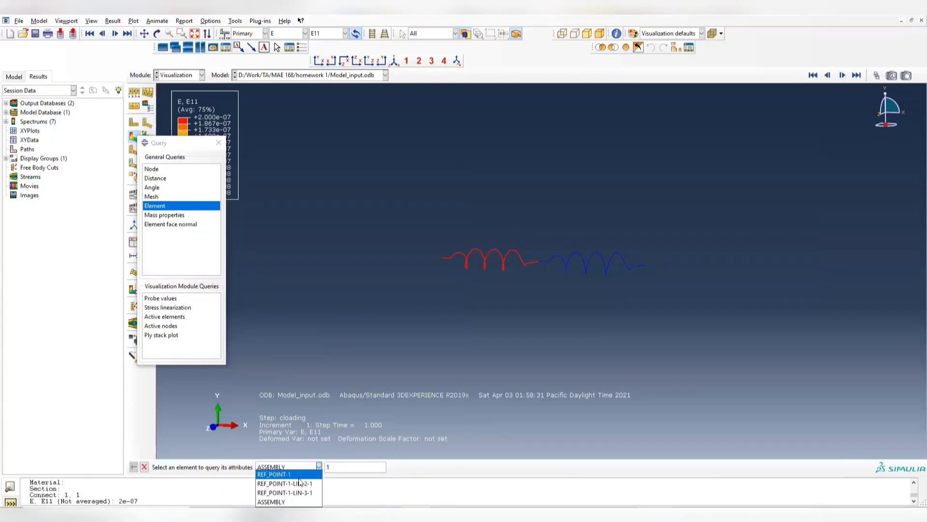
pyautogui.click(281, 503)
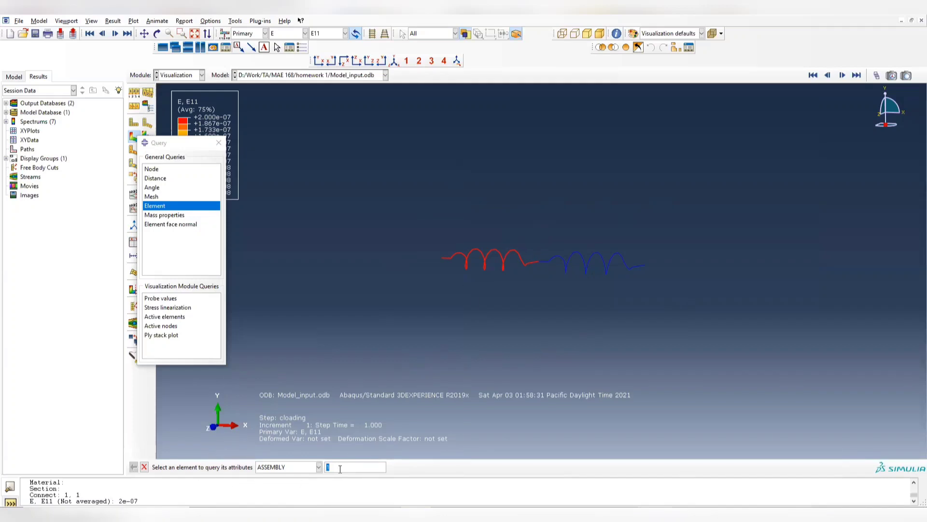
pyautogui.write('2')
pyautogui.press('Return')
pyautogui.write('4')
pyautogui.press('Return')
pyautogui.click(218, 142)
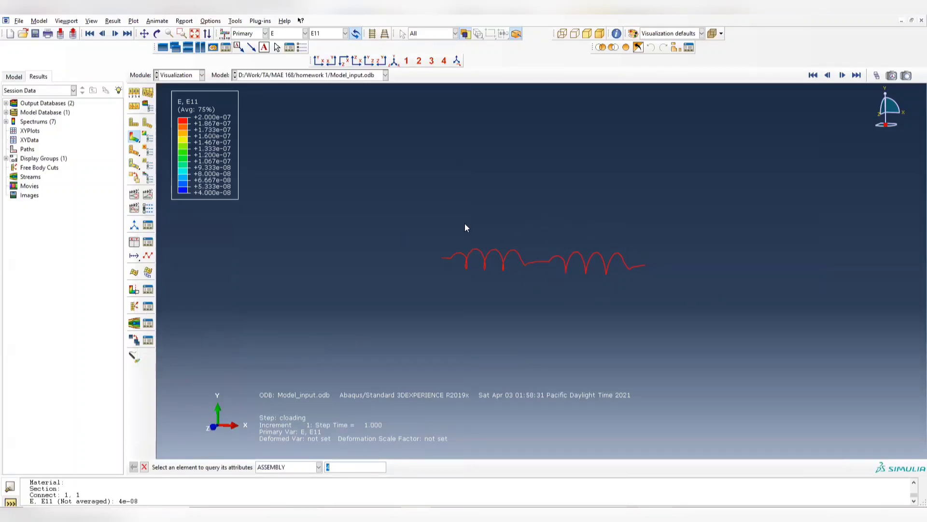
# - Create a new model database, saving the current changes to Model_2D.cae
pyautogui.click(174, 75)
pyautogui.click(10, 32)
pyautogui.click(412, 272)
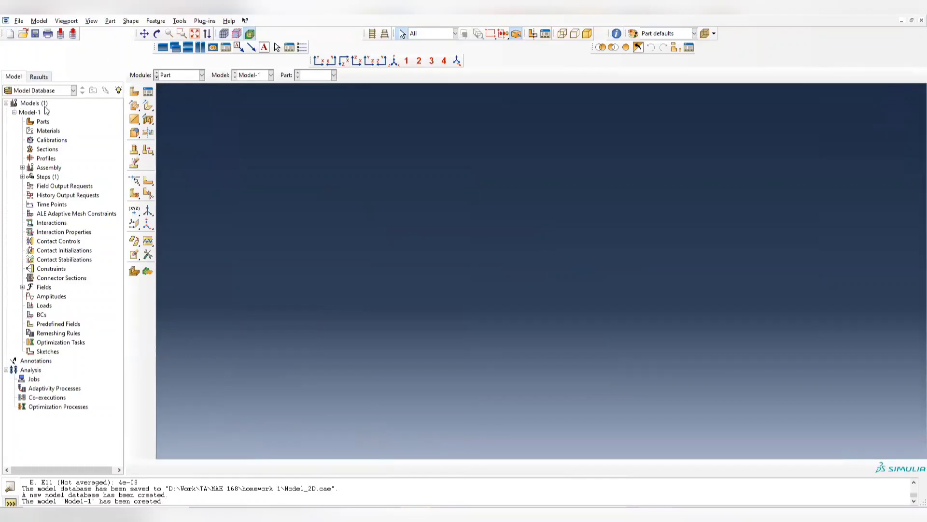
# - Save the new model database as Model_3D in the homework 1 folder
pyautogui.click(19, 21)
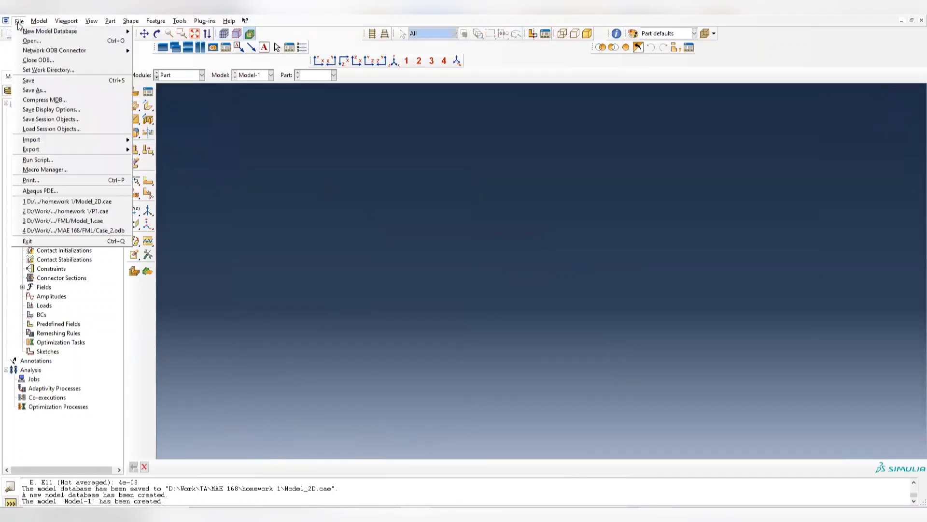
pyautogui.click(39, 89)
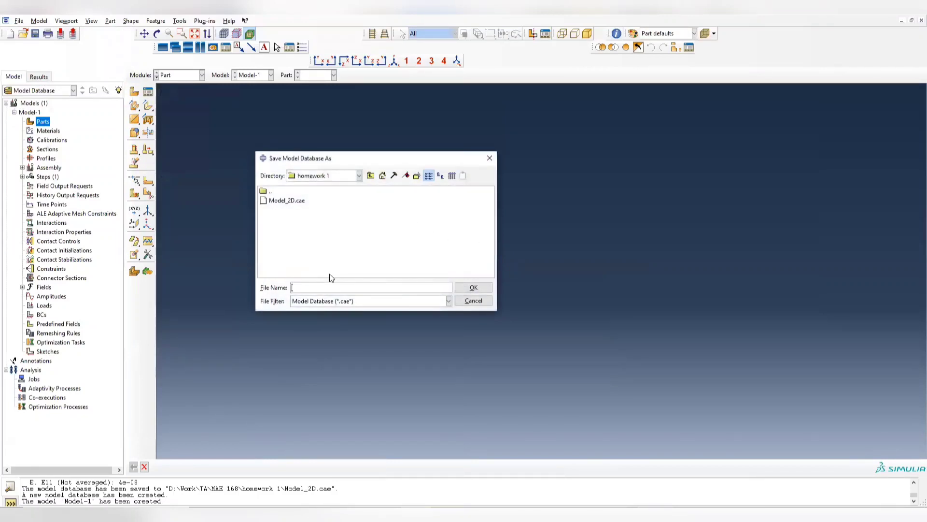
pyautogui.write('Model_3D')
pyautogui.press('Return')
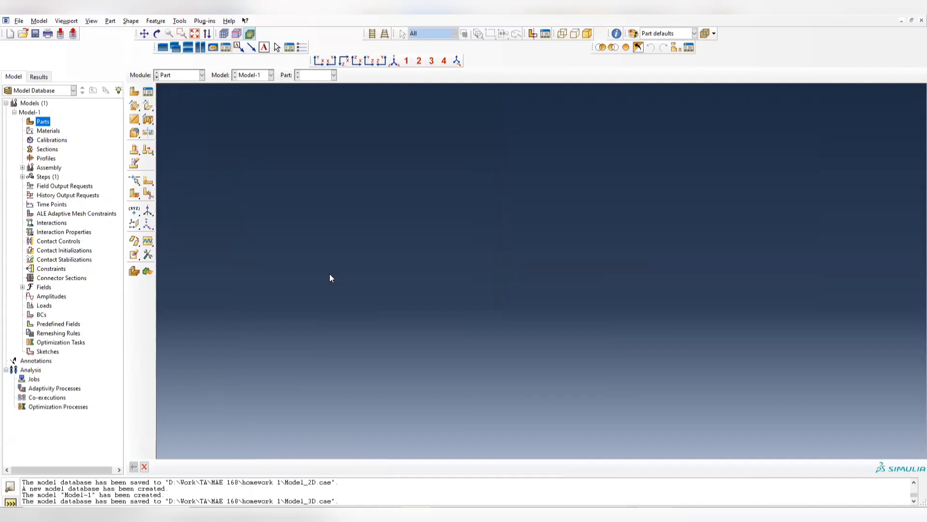
# - Create a 3D deformable solid extrusion part named model3D with an approximate size of 35
pyautogui.click(134, 91)
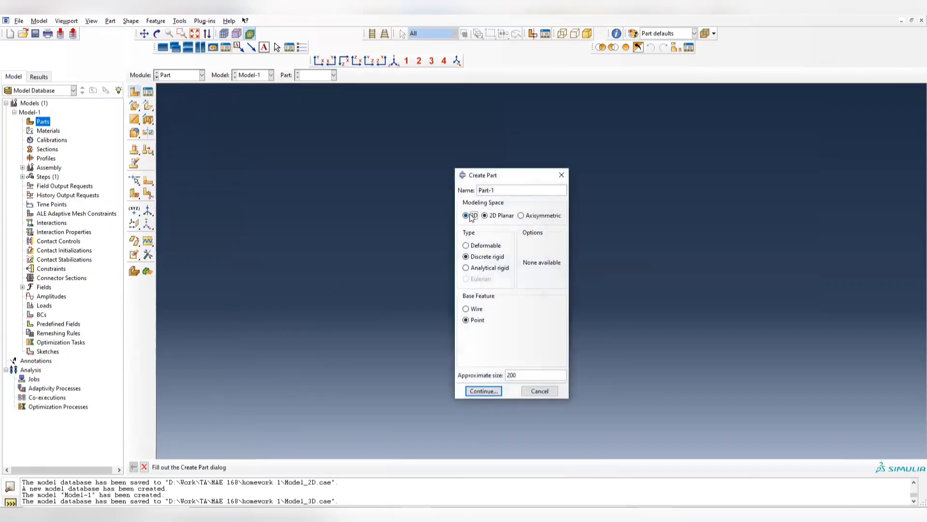
pyautogui.click(474, 216)
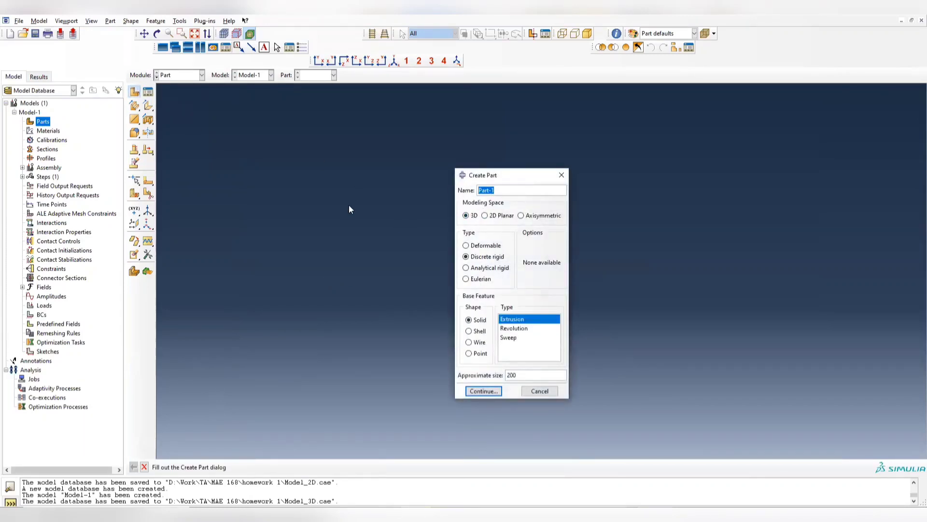
pyautogui.write('model3D')
pyautogui.click(481, 247)
pyautogui.moveTo(522, 373); pyautogui.dragTo(465, 388)
pyautogui.click(483, 391)
pyautogui.write('35')
pyautogui.click(482, 391)
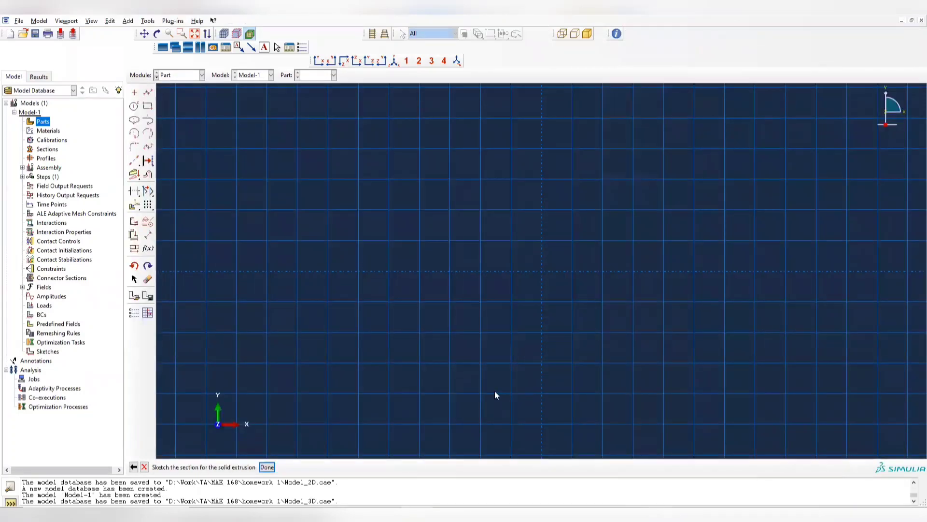
# - Start the section outline with connected lines from 0,0 through 0,2 to 12,2
pyautogui.click(148, 94)
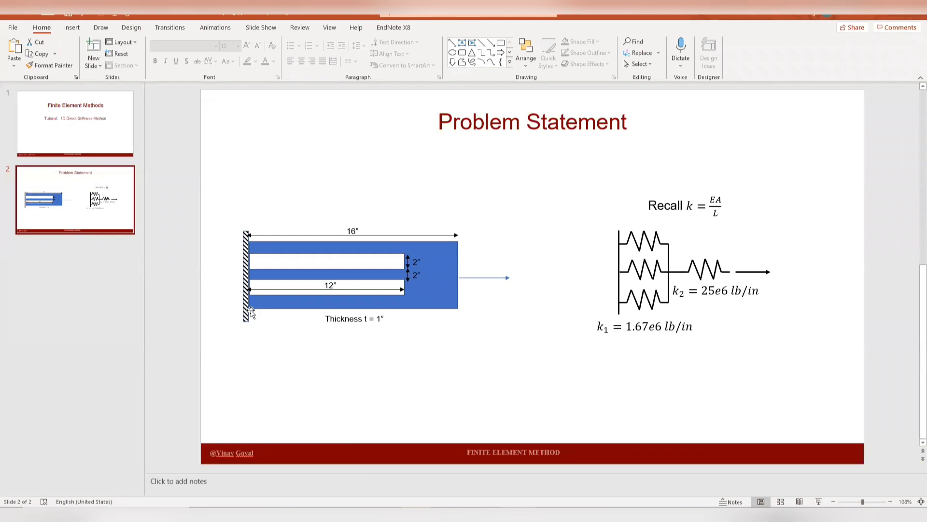
pyautogui.hotkey('alt', 'Tab')
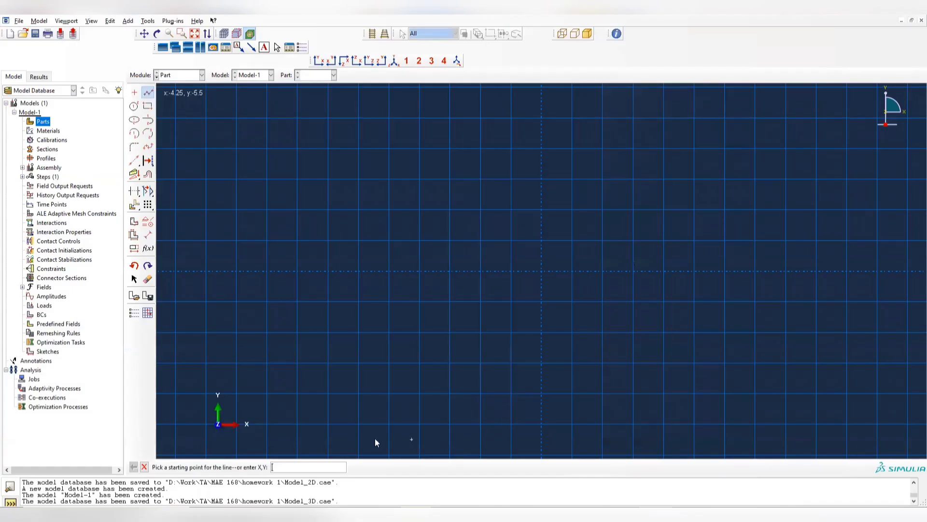
pyautogui.click(275, 472)
pyautogui.write('0,0')
pyautogui.press('Return')
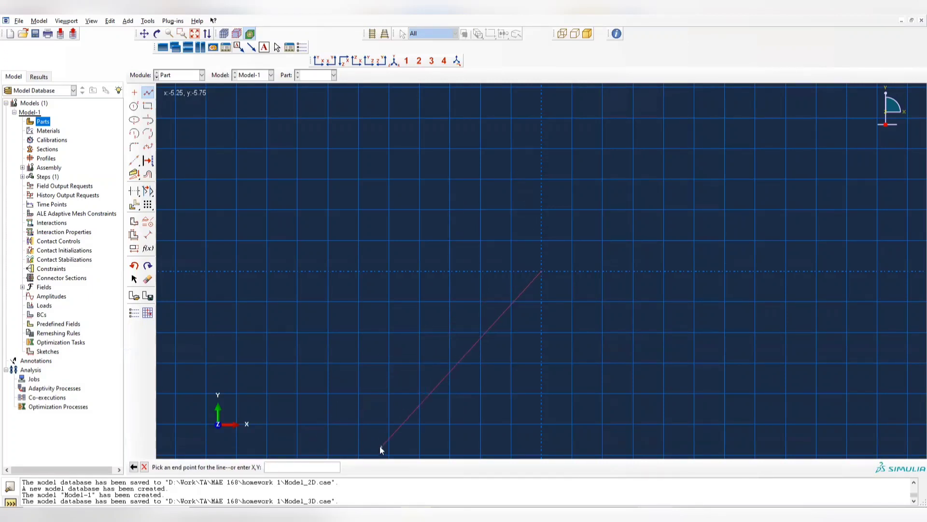
pyautogui.write('0,2')
pyautogui.press('Return')
pyautogui.write('12,2')
pyautogui.press('Return')
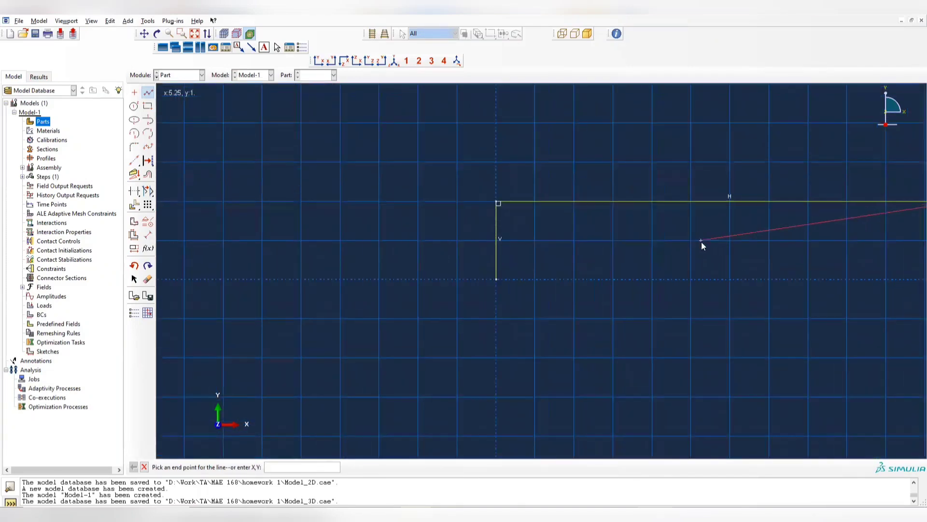
# - Continue the outline around the lower slot and middle arm through 12,4, 0,4 and 0,6 to 12,6
pyautogui.scroll(-5, 711, 241)
pyautogui.keyDown('ctrl'); pyautogui.keyDown('alt'); pyautogui.moveTo(761, 245); pyautogui.dragTo(609, 249, button='middle'); pyautogui.keyUp('alt'); pyautogui.keyUp('ctrl')
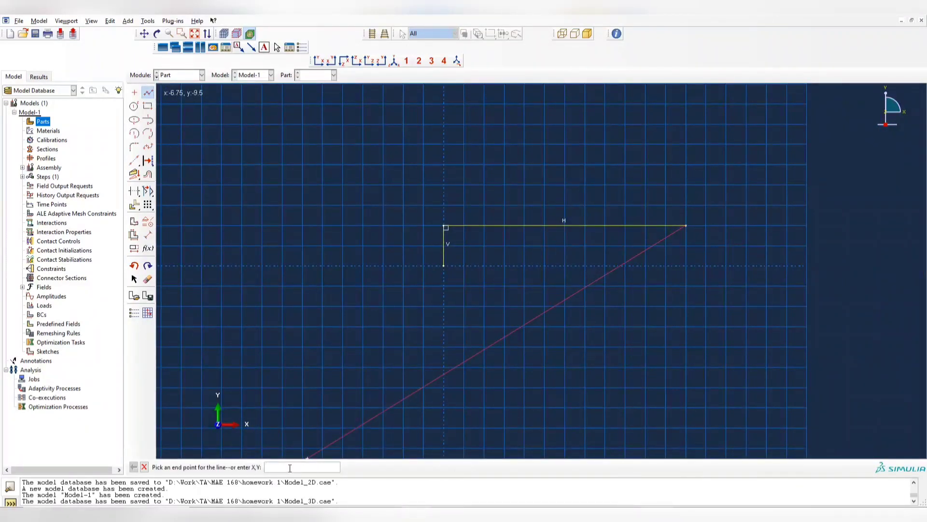
pyautogui.write('12,4')
pyautogui.press('Return')
pyautogui.write('0,4')
pyautogui.press('Return')
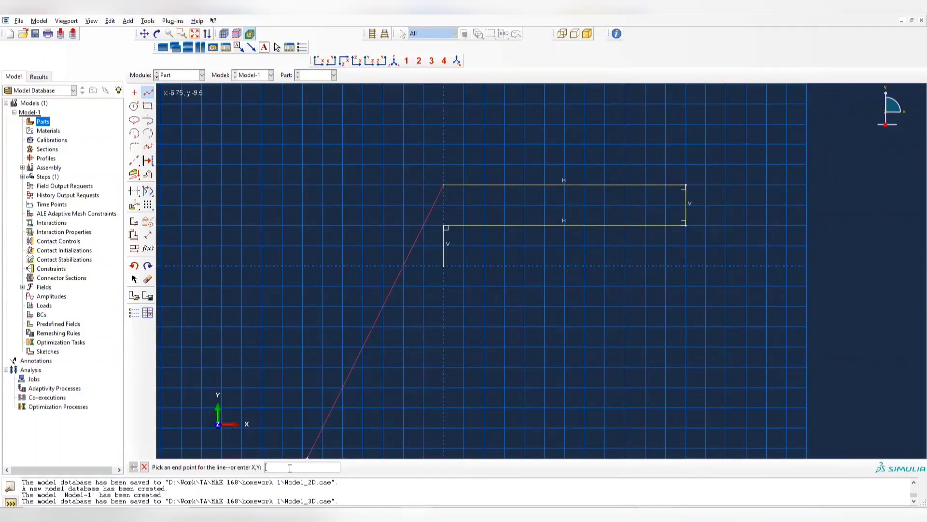
pyautogui.write('0,6')
pyautogui.press('Return')
pyautogui.write('12,6')
pyautogui.press('Return')
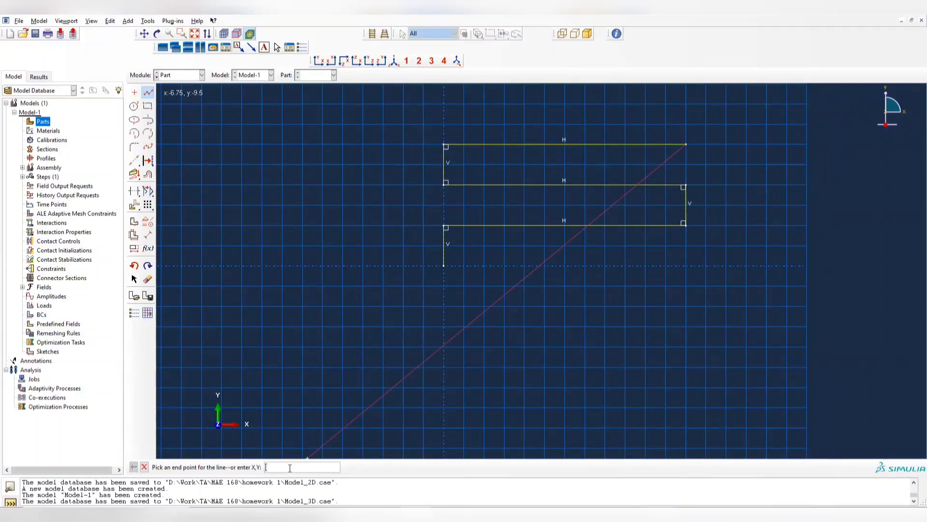
# - Continue the outline around the upper slot through 12,8 and 0,8 to 0,10
pyautogui.write('12,8')
pyautogui.press('Return')
pyautogui.press('Return')
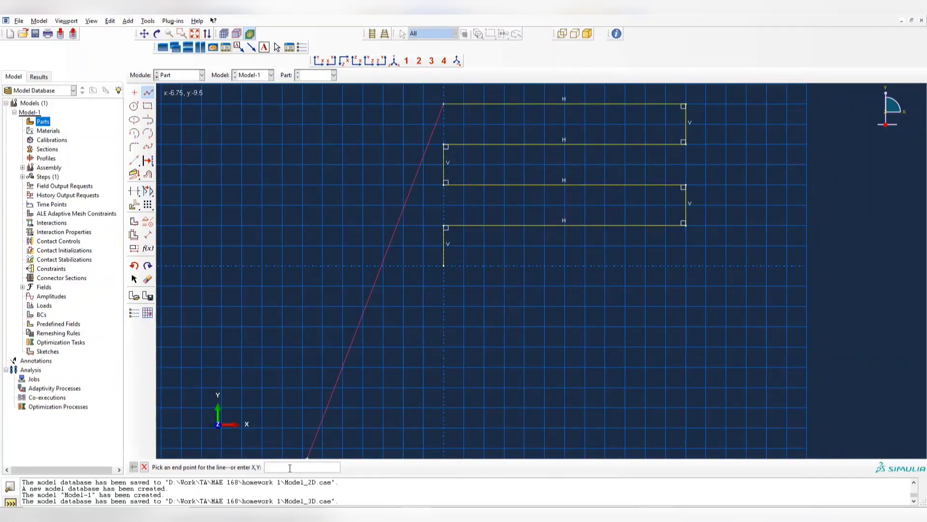
pyautogui.write('0,10')
pyautogui.press('Return')
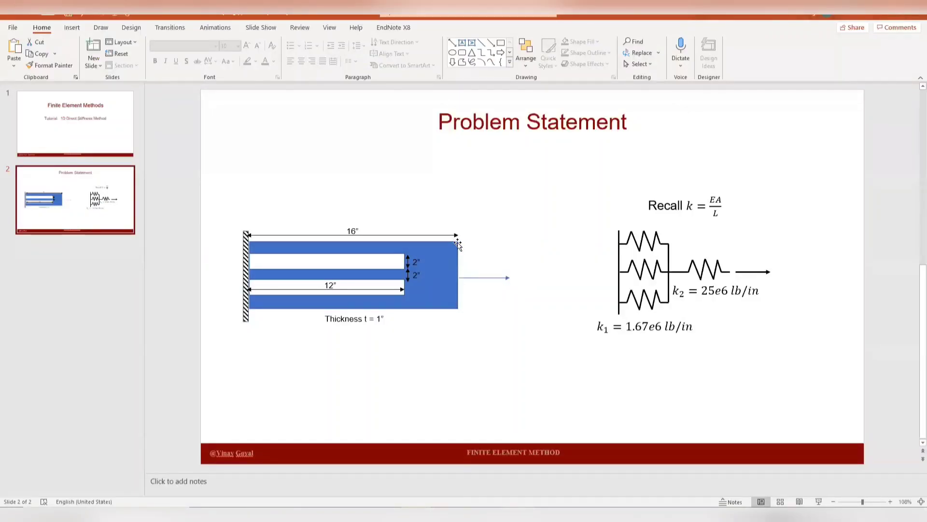
# - Close the section outline through 16,10 and 16,0 back to 0,0, and end the line command
pyautogui.hotkey('alt', 'Tab')
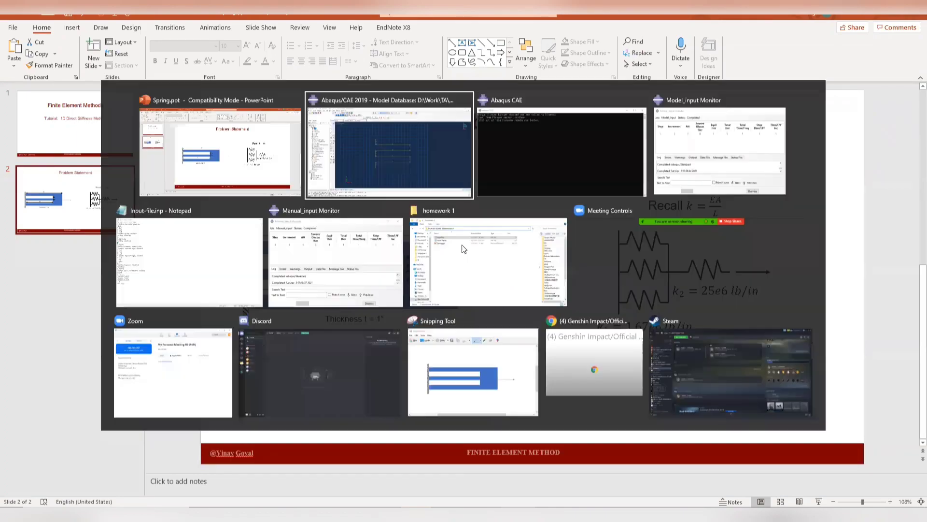
pyautogui.click(298, 466)
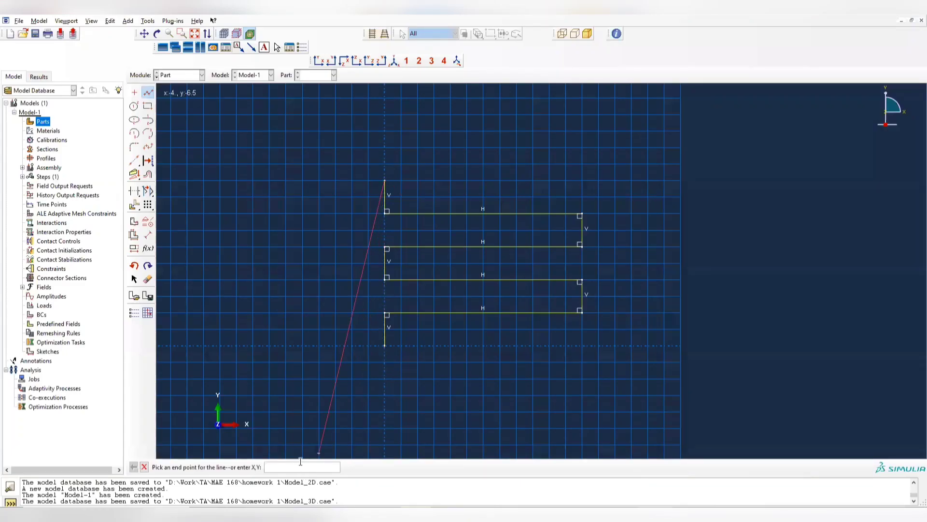
pyautogui.write('16,0')
pyautogui.press('BackSpace')
pyautogui.write('10')
pyautogui.press('Return')
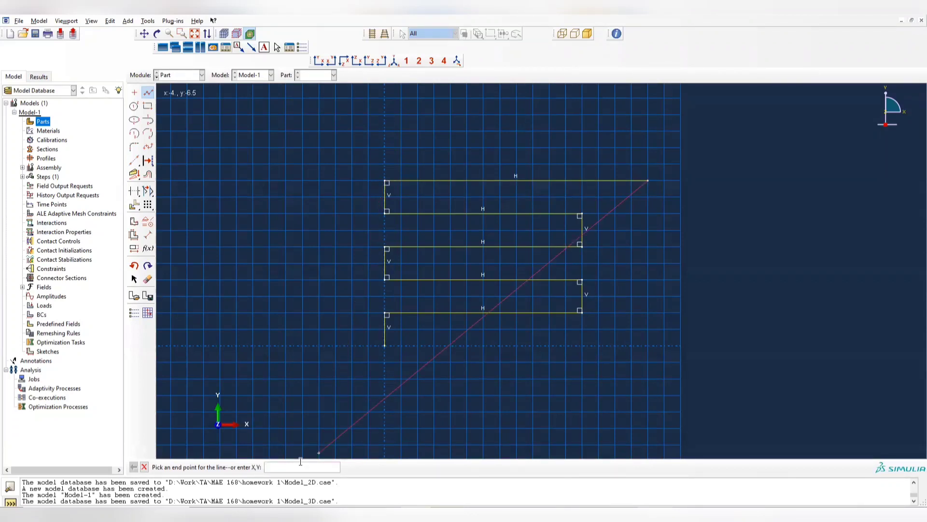
pyautogui.write('16,0')
pyautogui.press('Return')
pyautogui.write('0,0')
pyautogui.press('Return')
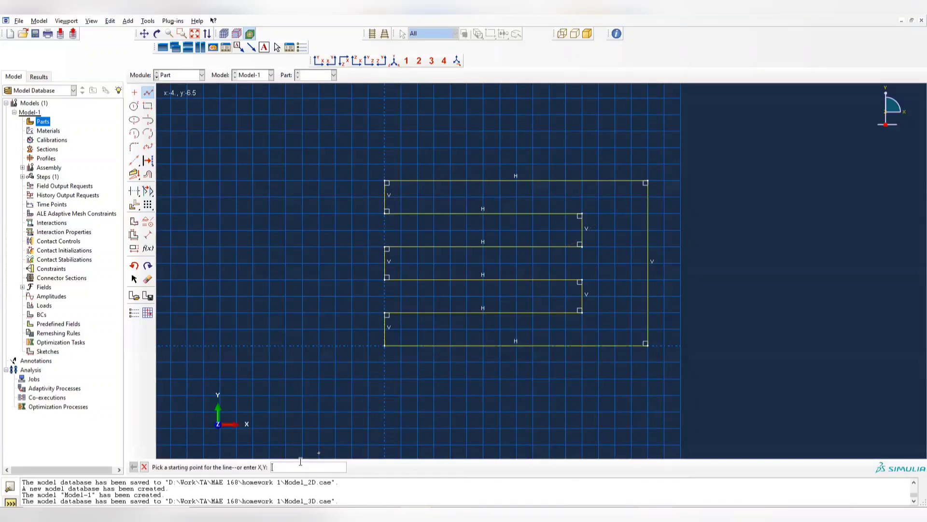
pyautogui.click(144, 466)
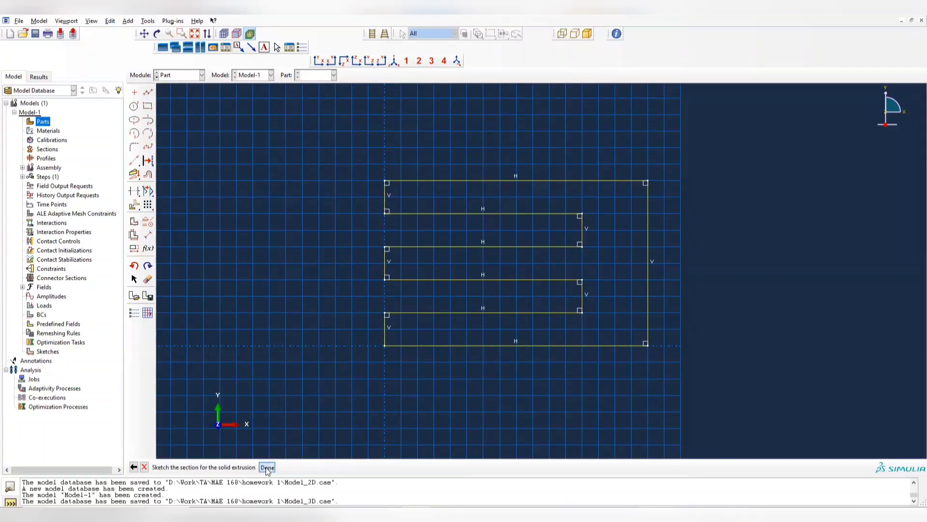
# - Finish the section sketch and extrude it to a depth of 1, viewing the solid from the front
pyautogui.click(266, 467)
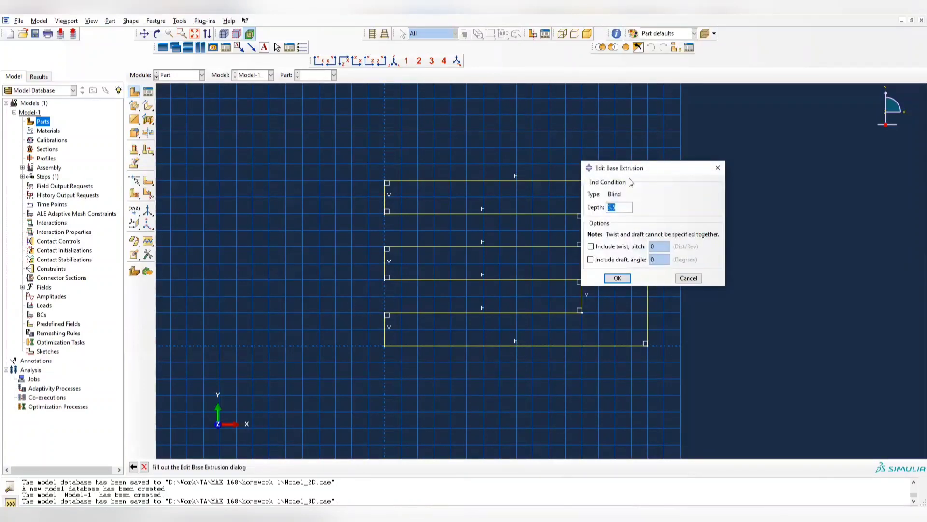
pyautogui.moveTo(645, 168); pyautogui.dragTo(727, 162)
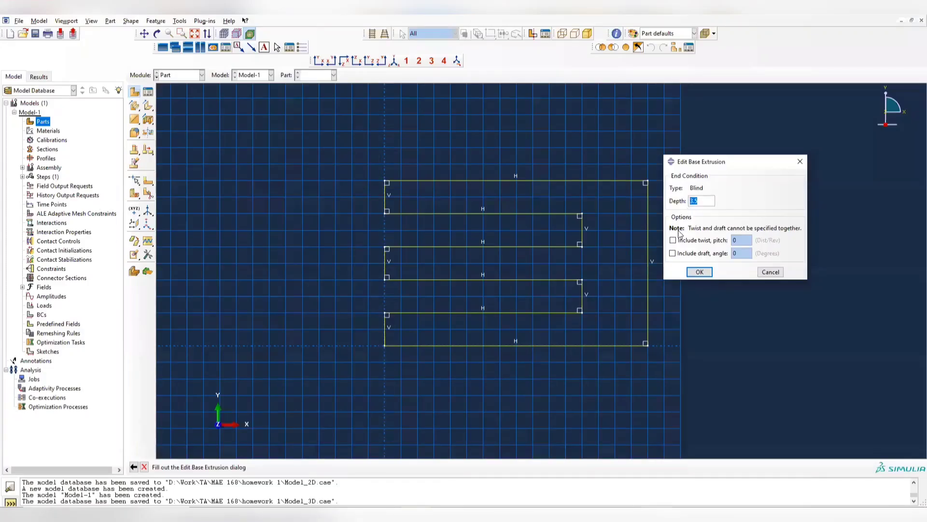
pyautogui.write('1')
pyautogui.click(699, 272)
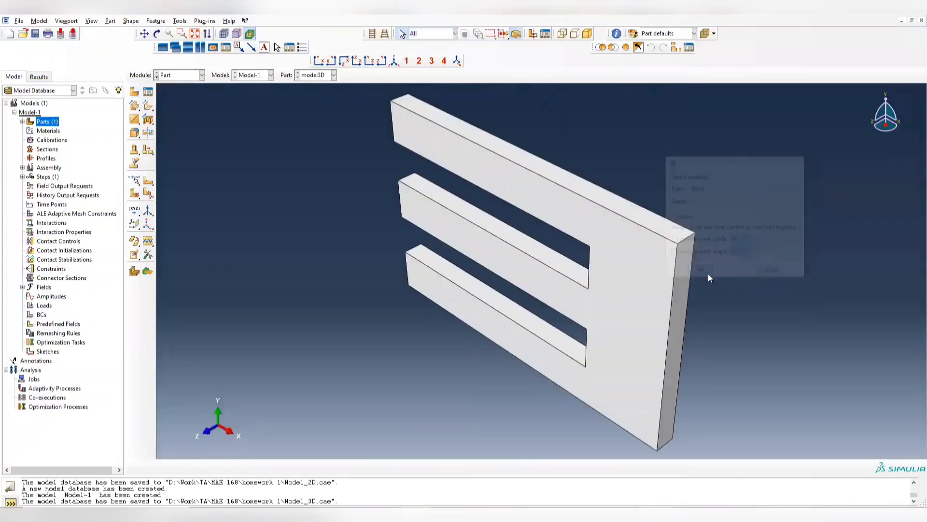
pyautogui.keyDown('ctrl'); pyautogui.keyDown('alt'); pyautogui.moveTo(541, 325); pyautogui.dragTo(635, 246); pyautogui.keyUp('alt'); pyautogui.keyUp('ctrl')
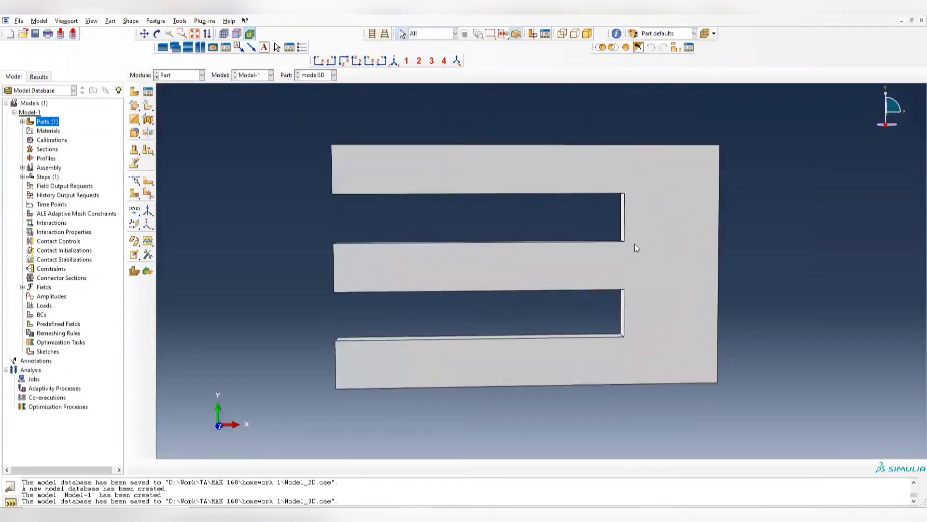
# - Switch to the Property module for model3D and briefly open the Material Manager without creating a material
pyautogui.click(188, 77)
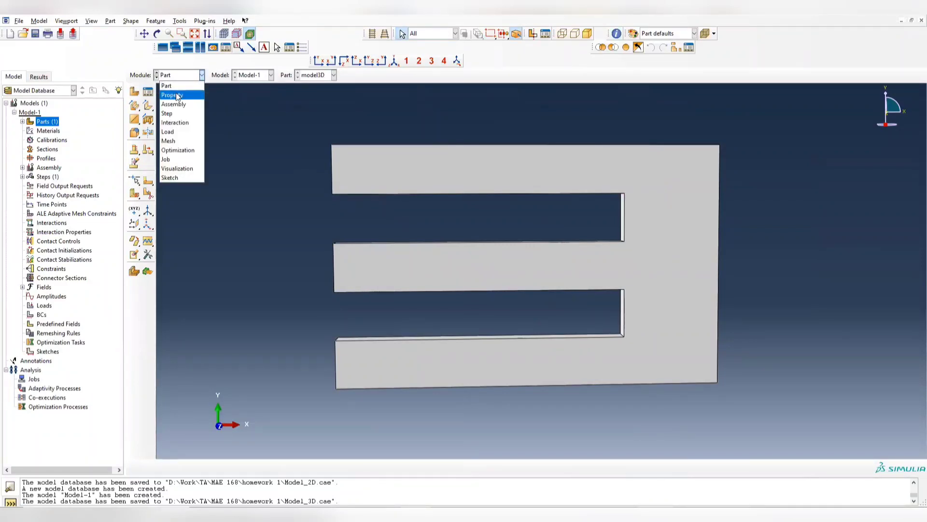
pyautogui.click(177, 95)
pyautogui.click(148, 92)
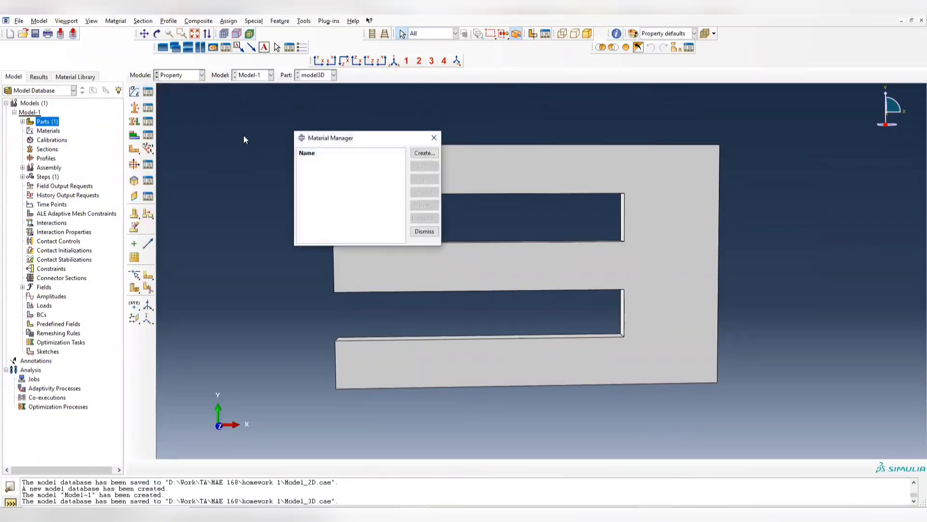
pyautogui.click(434, 138)
pyautogui.click(179, 75)
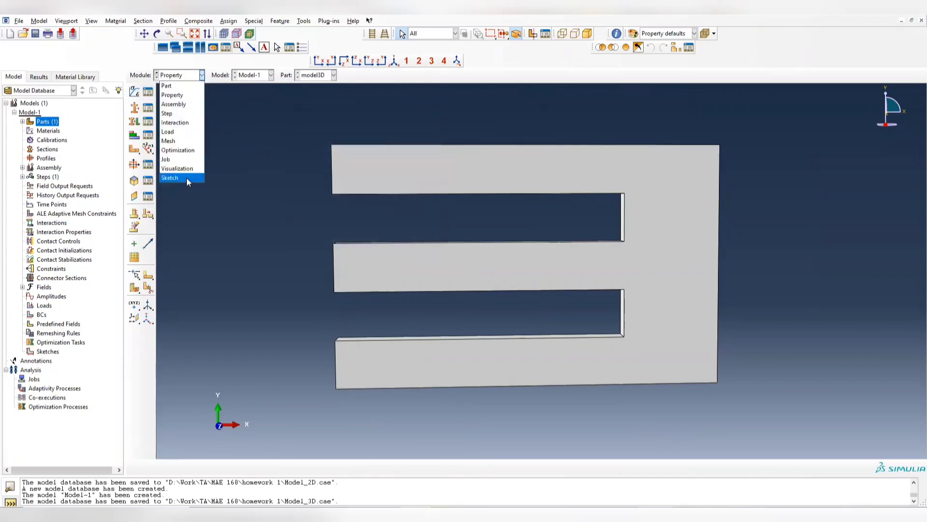
pyautogui.click(172, 95)
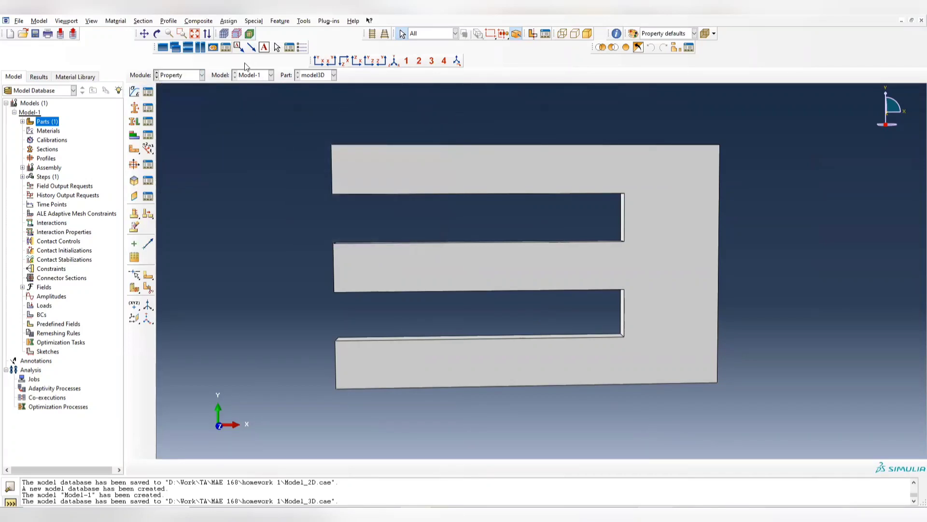
# - Create a material named Aluminum and add isotropic elastic behavior to it
pyautogui.click(148, 92)
pyautogui.click(424, 153)
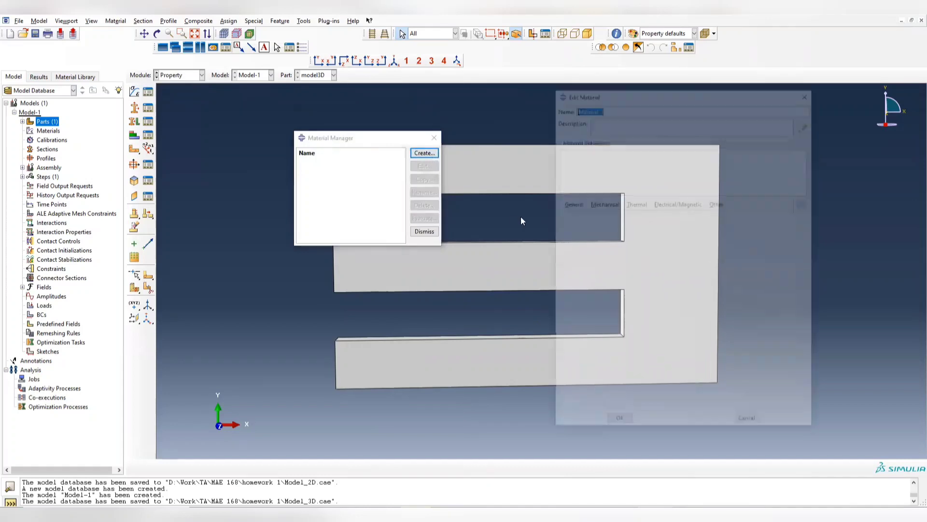
pyautogui.write('Aluminum')
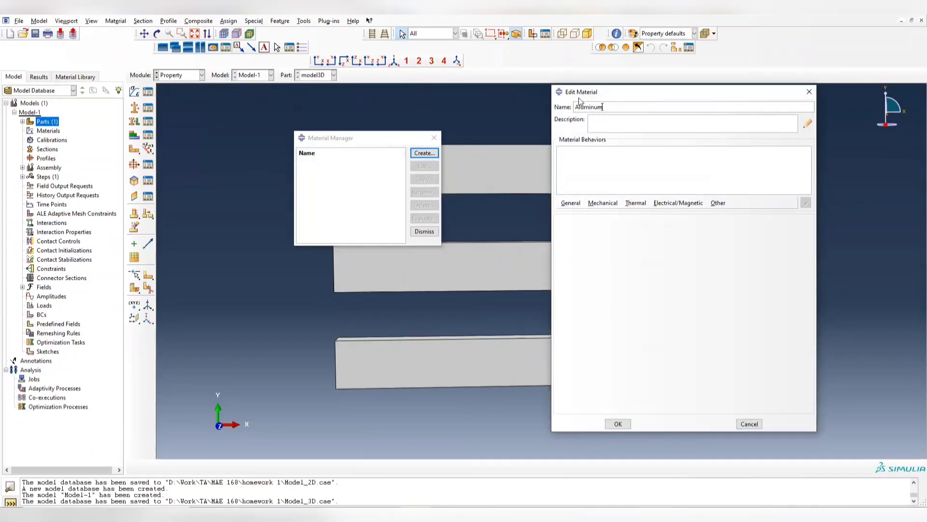
pyautogui.click(597, 203)
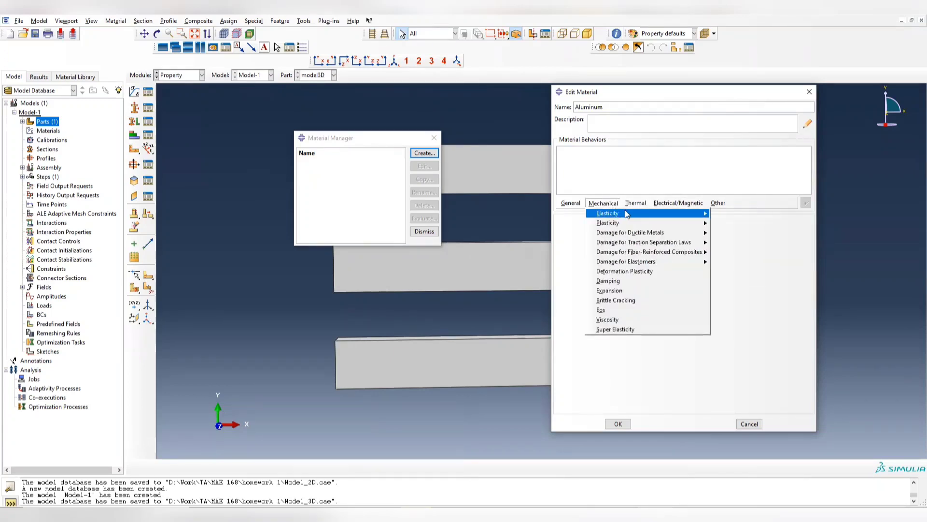
pyautogui.moveTo(628, 215)
pyautogui.click(732, 214)
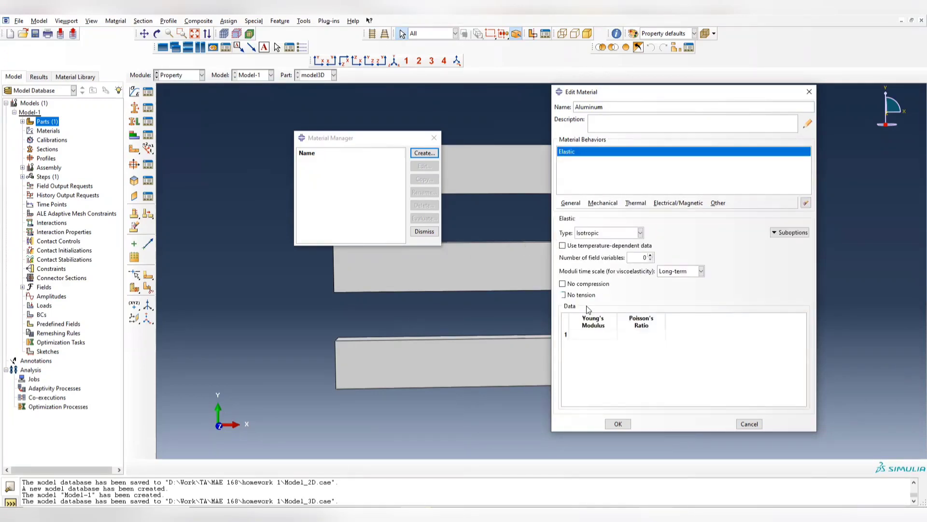
# - Set Aluminum's Young's modulus to 10e6 and Poisson's ratio to 0.3, save the material and close the Material Manager
pyautogui.click(593, 334)
pyautogui.write('10e6')
pyautogui.click(618, 334)
pyautogui.write('0.3')
pyautogui.click(620, 424)
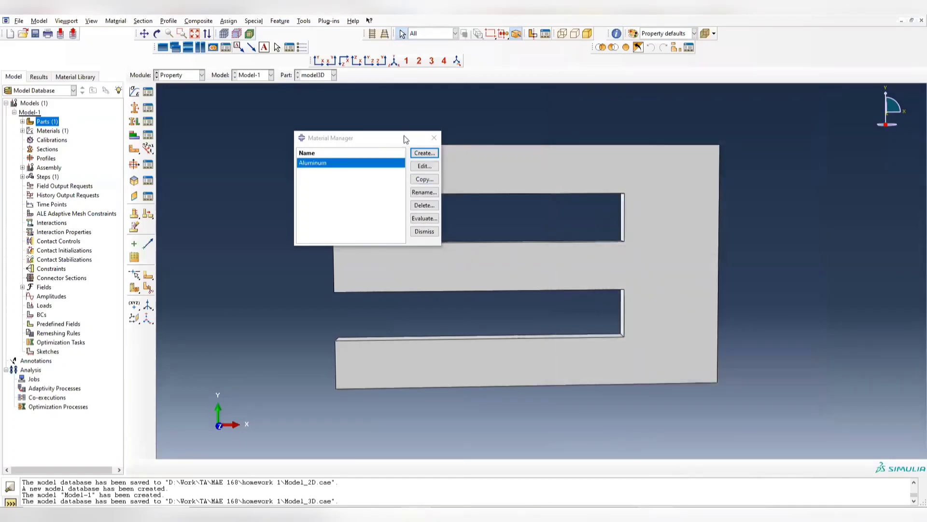
pyautogui.click(434, 138)
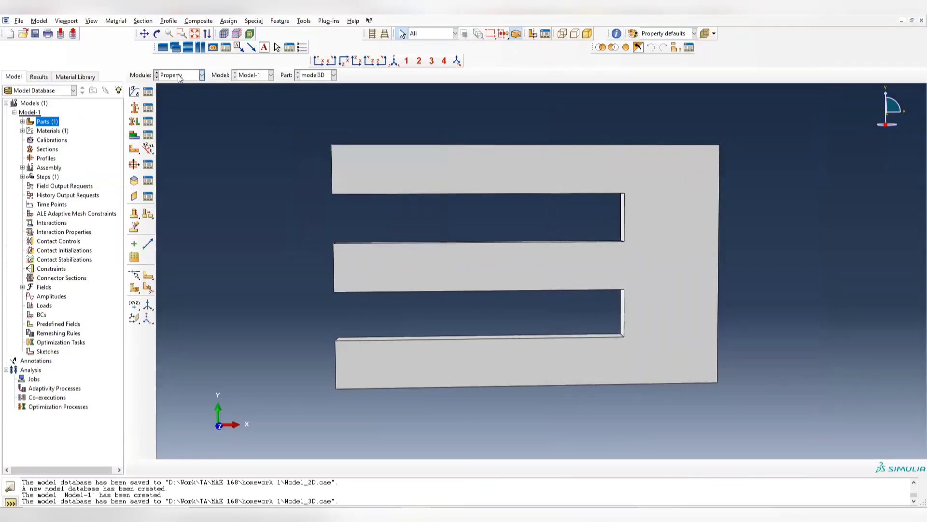
# - In the Assembly module, create an independent instance of the model3D part
pyautogui.click(201, 75)
pyautogui.click(181, 107)
pyautogui.click(137, 94)
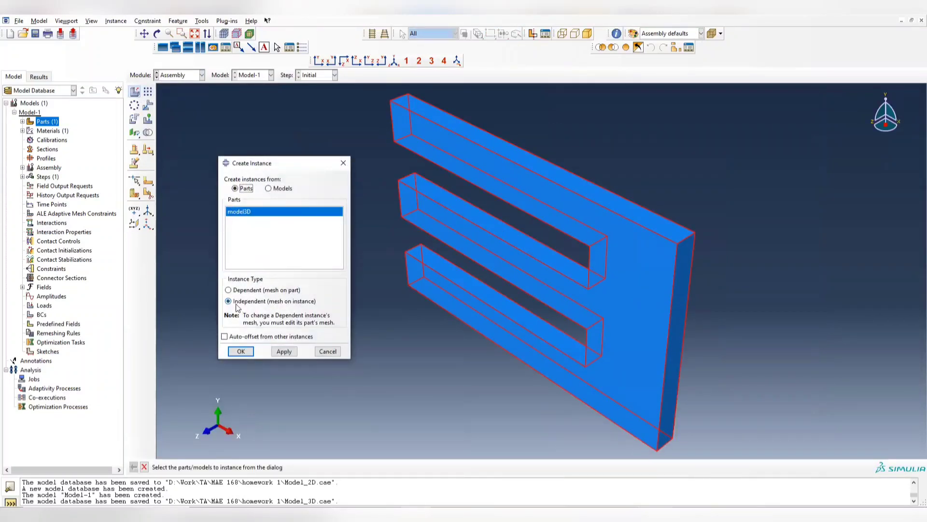
pyautogui.click(241, 351)
pyautogui.keyDown('ctrl'); pyautogui.keyDown('alt'); pyautogui.moveTo(512, 299); pyautogui.dragTo(434, 256); pyautogui.keyUp('alt'); pyautogui.keyUp('ctrl')
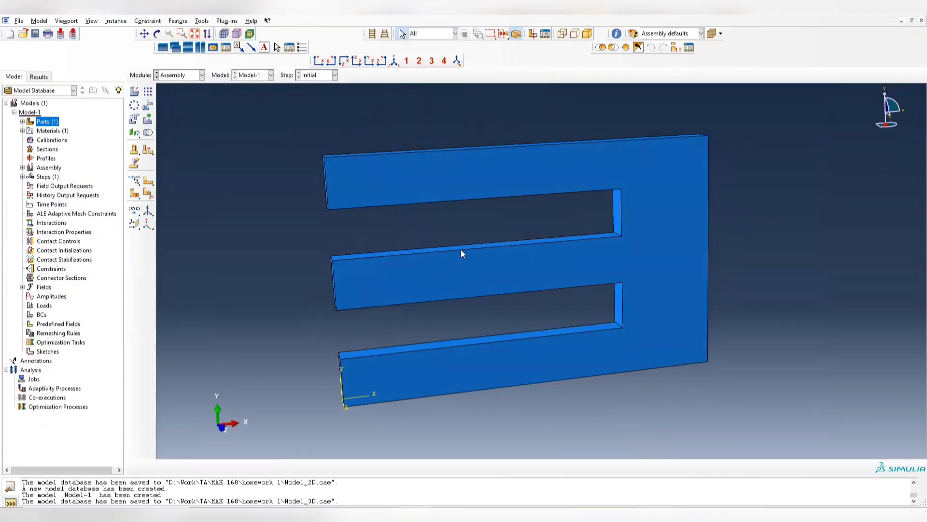
pyautogui.keyDown('ctrl'); pyautogui.keyDown('alt'); pyautogui.moveTo(515, 245); pyautogui.dragTo(521, 218); pyautogui.keyUp('alt'); pyautogui.keyUp('ctrl')
pyautogui.scroll(2, 513, 241)
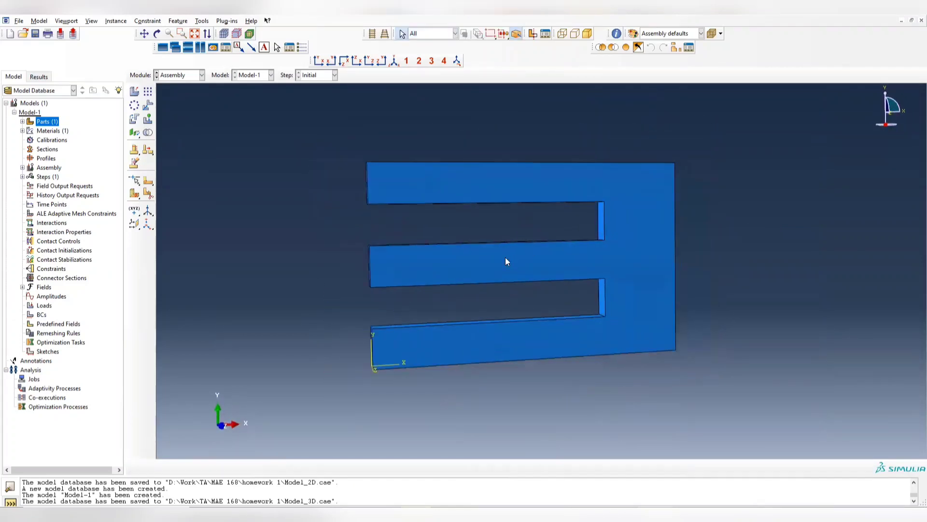
# - In the Step module, create a Static, General step named cloading after Initial with default settings
pyautogui.click(186, 76)
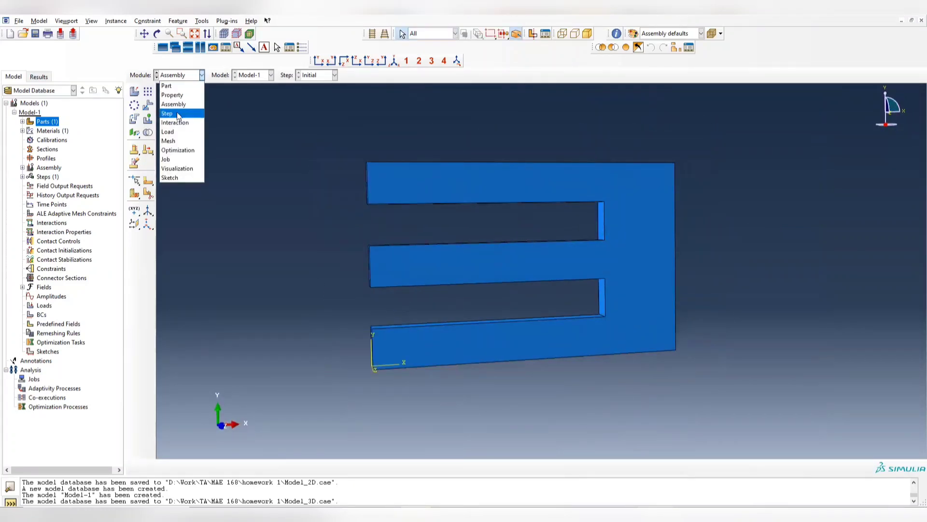
pyautogui.click(176, 114)
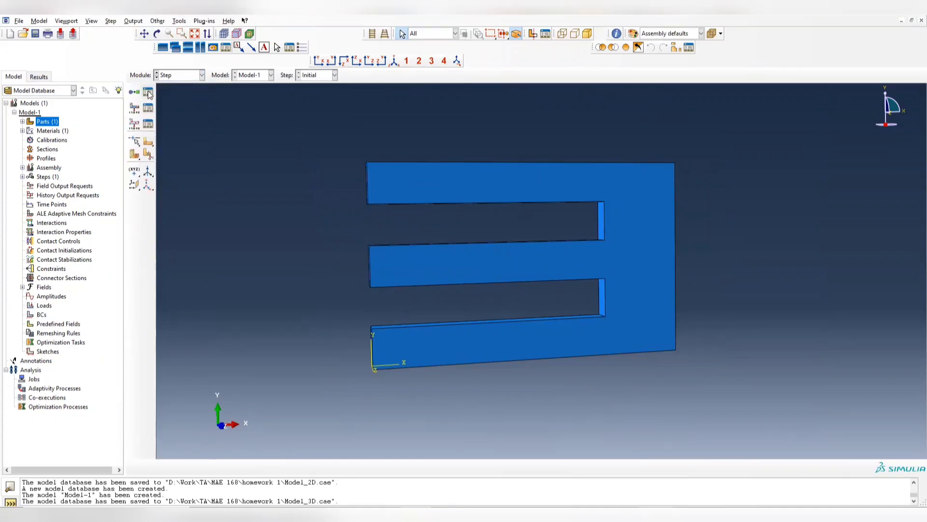
pyautogui.click(149, 95)
pyautogui.click(220, 236)
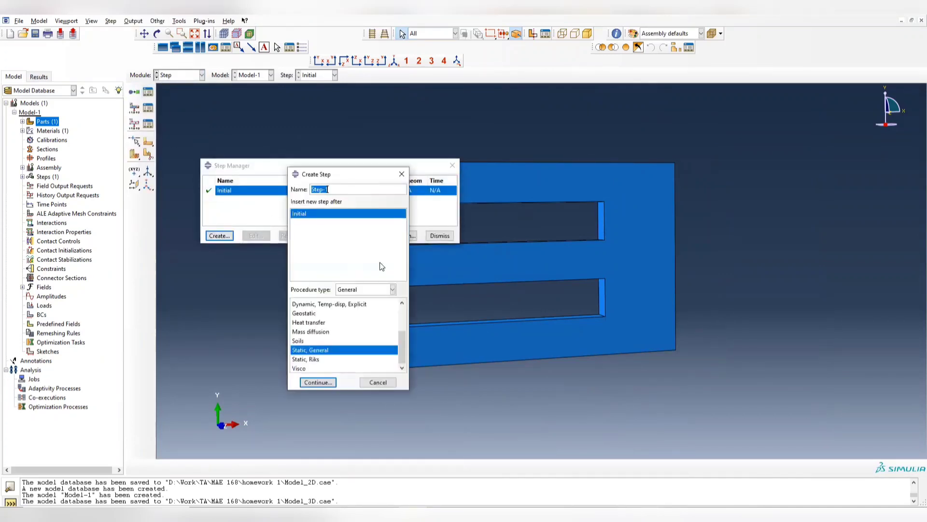
pyautogui.write('cloading')
pyautogui.click(318, 382)
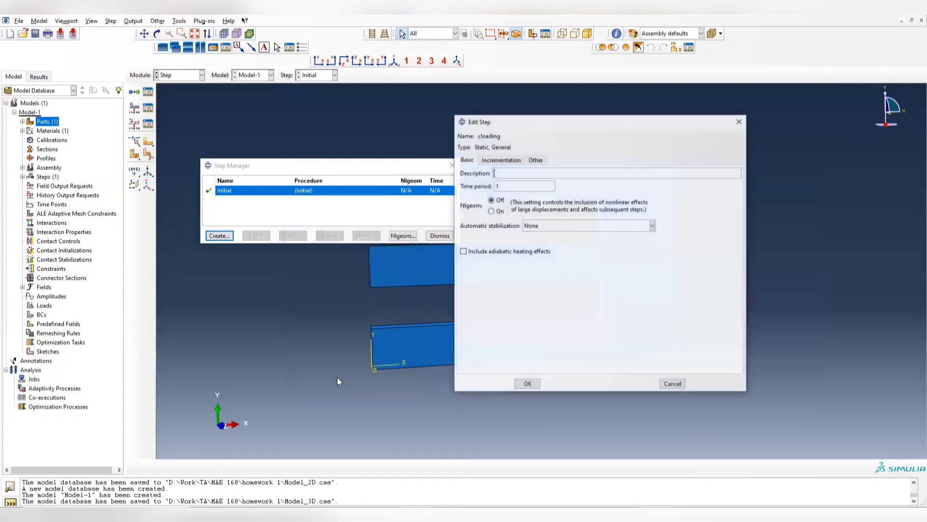
pyautogui.click(527, 384)
pyautogui.click(452, 165)
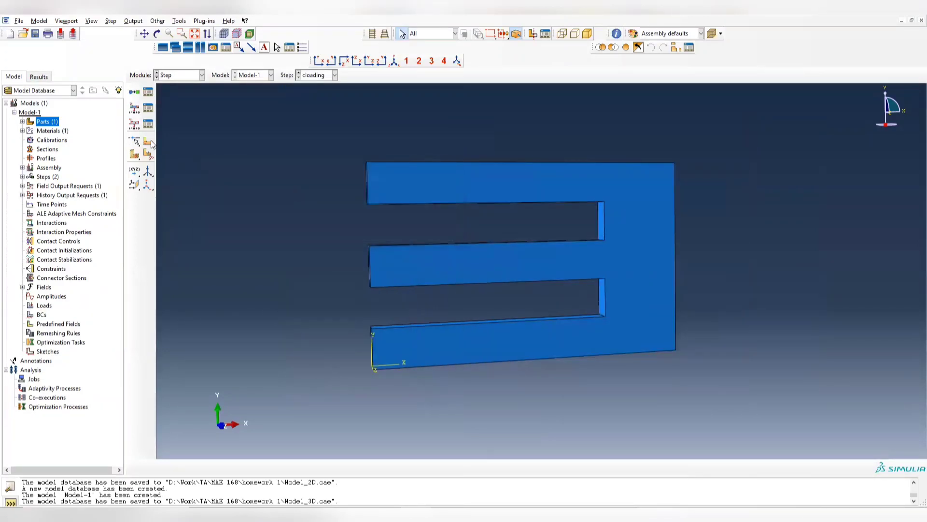
# - Edit field output request F-Output-1 and exclude all strain variables
pyautogui.click(150, 109)
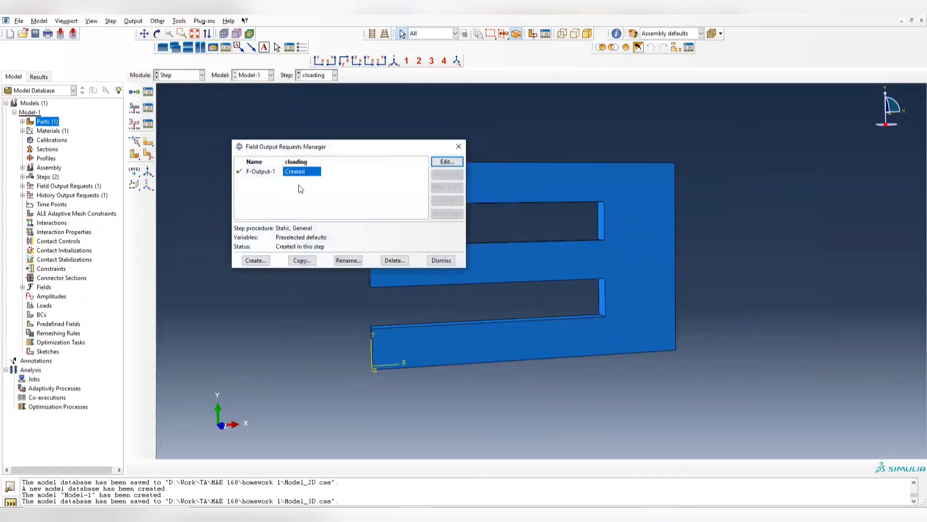
pyautogui.press('Return')
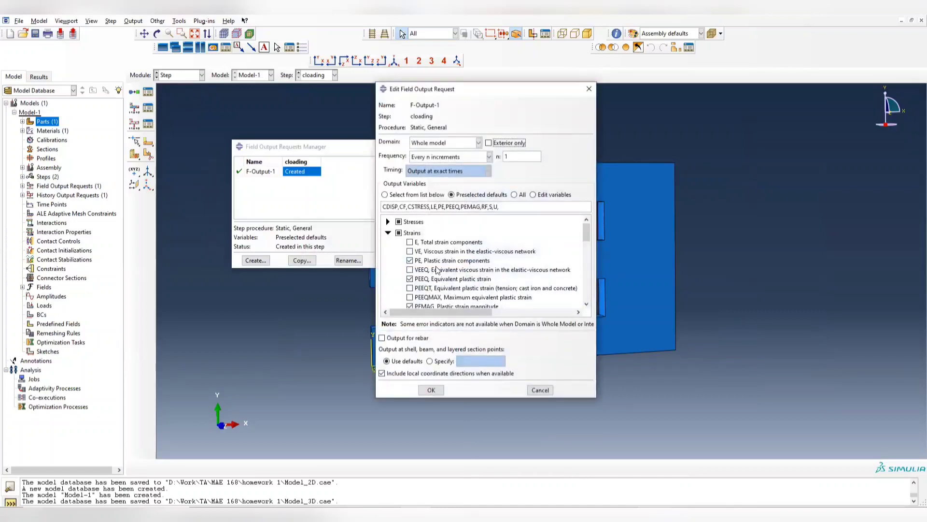
pyautogui.scroll(-2, 409, 245)
pyautogui.scroll(2, 409, 244)
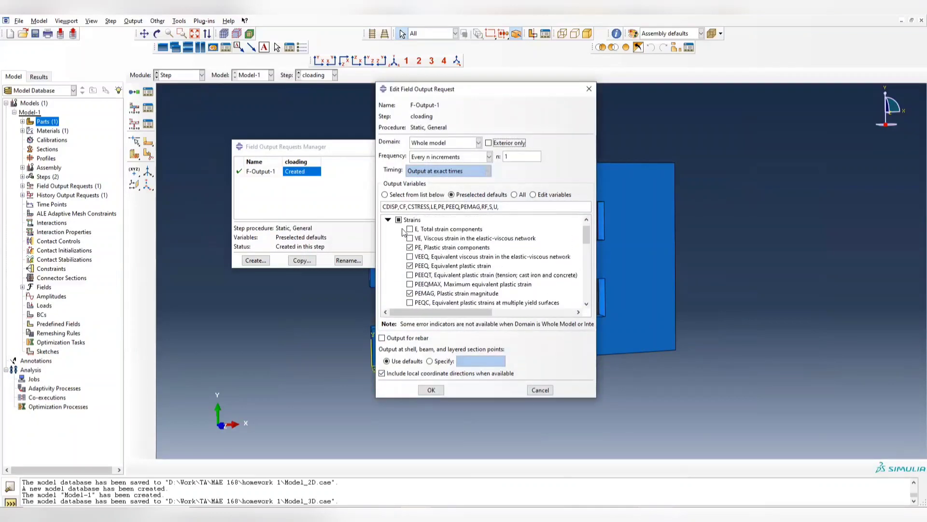
pyautogui.click(399, 233)
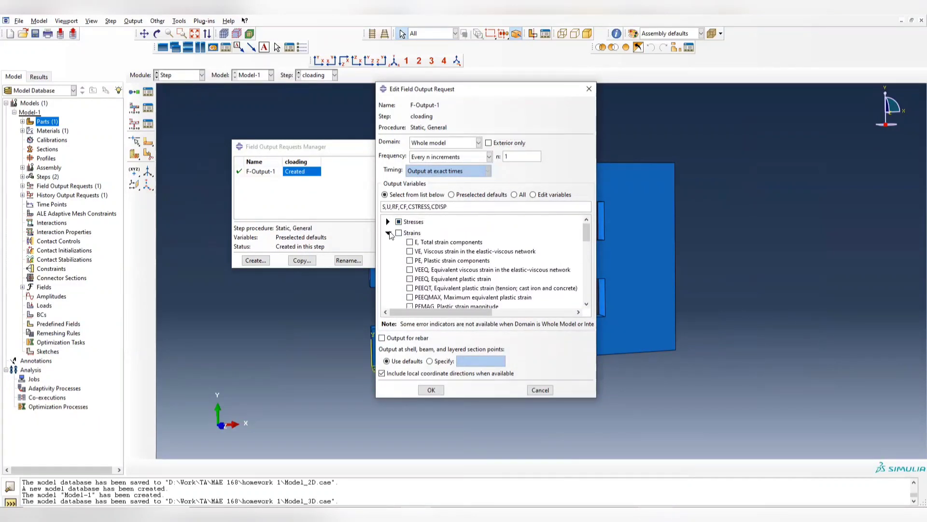
# - Exclude the Forces/Reactions and Contact variables from the field output request, keeping S and U, and save it
pyautogui.click(387, 233)
pyautogui.scroll(-1, 401, 242)
pyautogui.scroll(1, 401, 242)
pyautogui.click(399, 255)
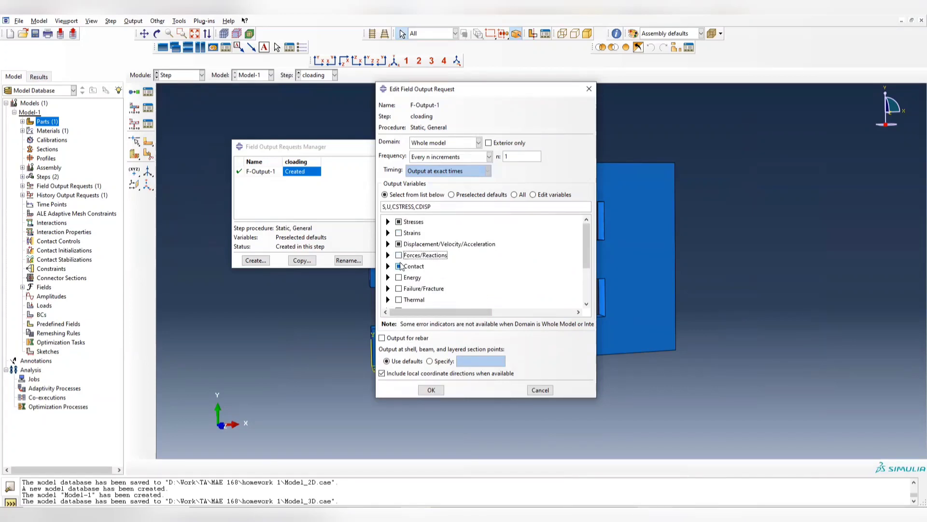
pyautogui.click(398, 266)
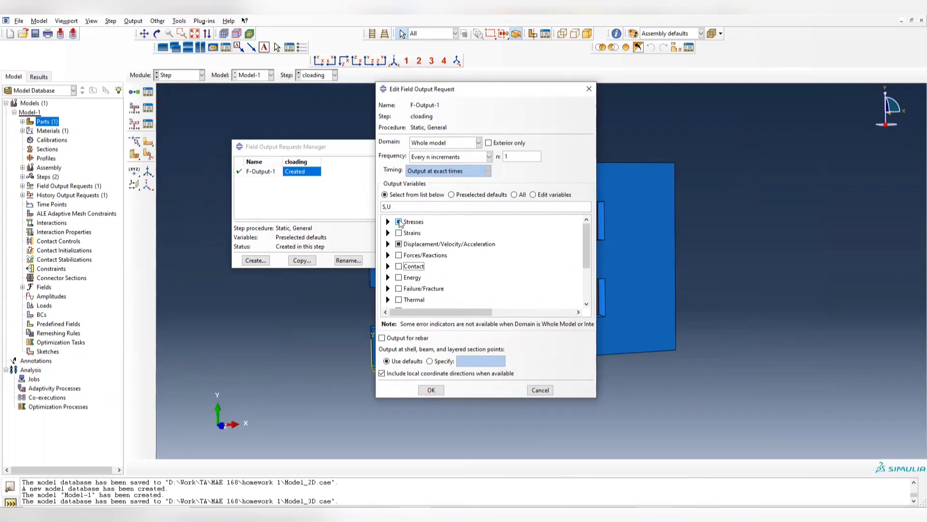
pyautogui.click(435, 389)
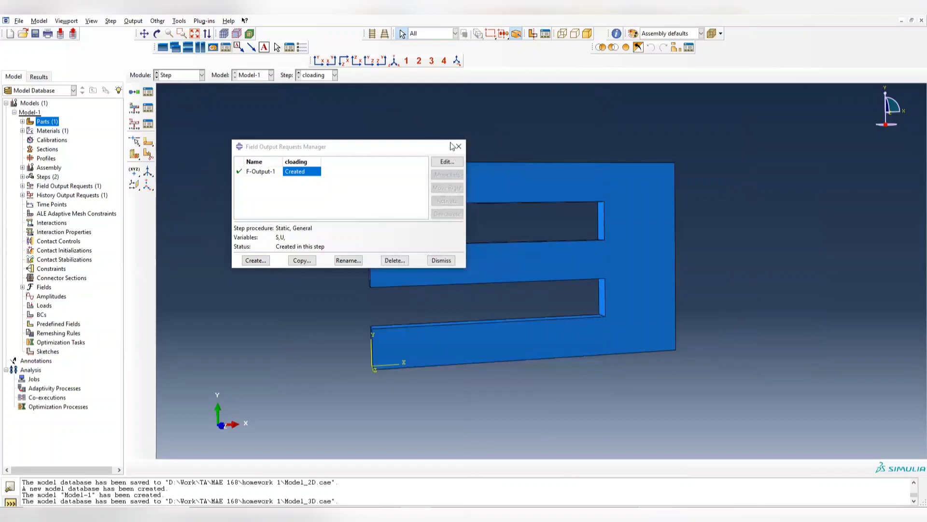
pyautogui.click(456, 146)
# - In the Load module, start a Symmetry/Antisymmetry/Encastre boundary condition named Boundary_condition in the Initial step
pyautogui.click(194, 75)
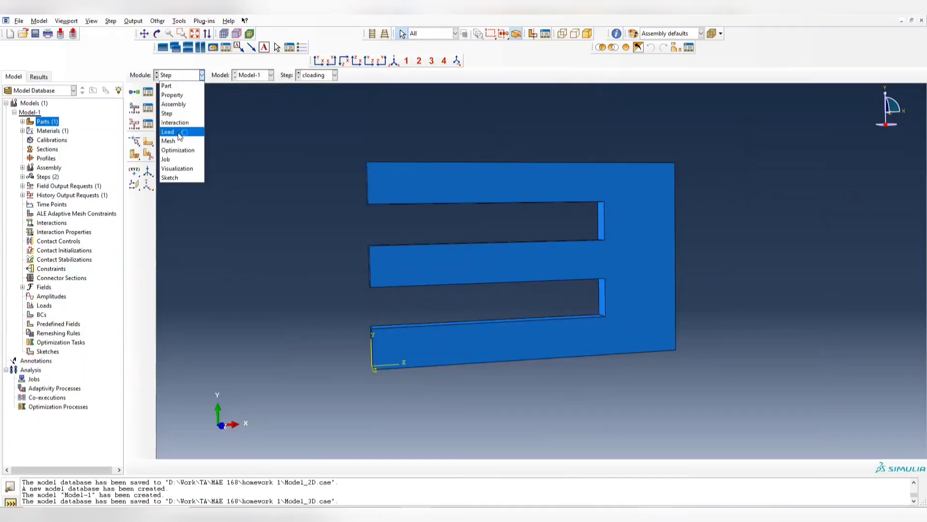
pyautogui.click(177, 131)
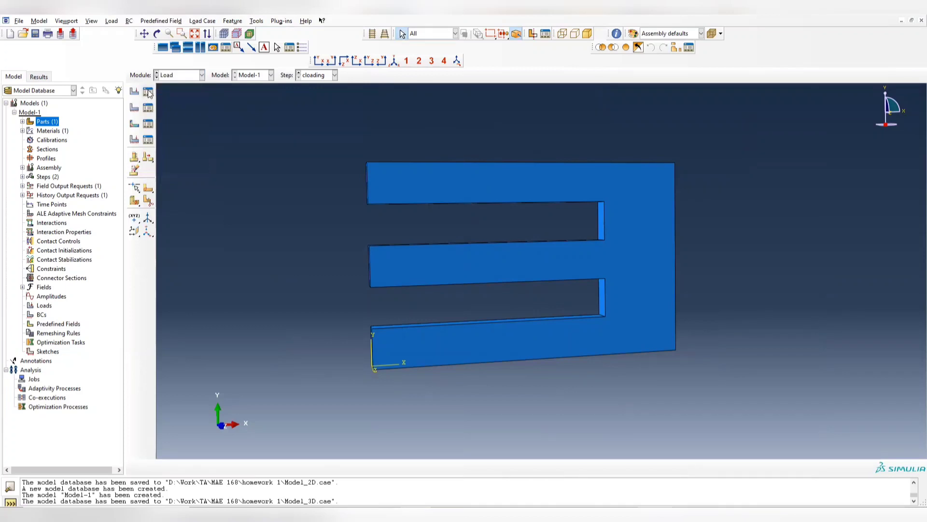
pyautogui.click(148, 107)
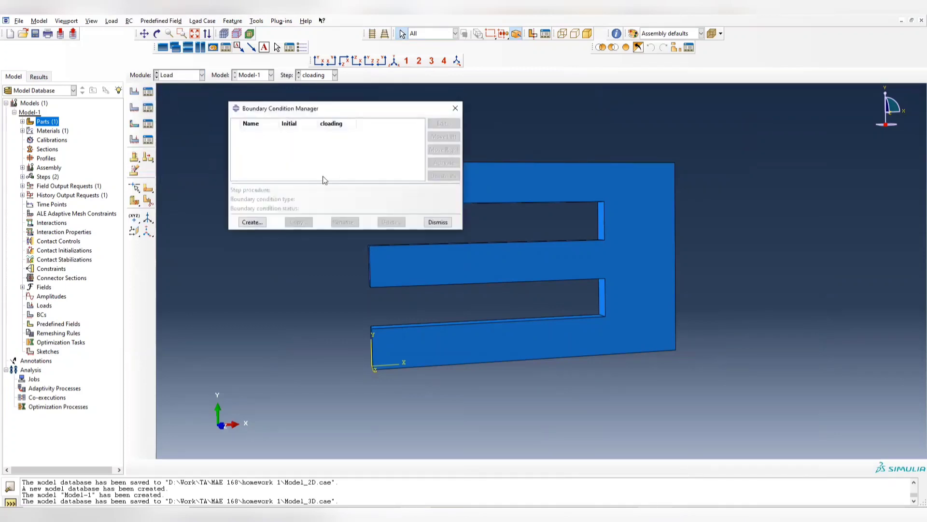
pyautogui.click(252, 222)
pyautogui.click(303, 191)
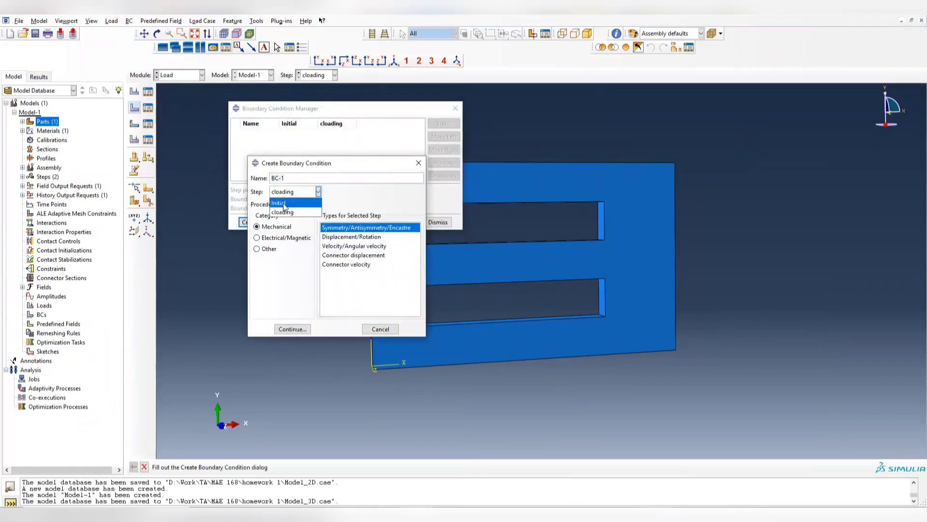
pyautogui.click(283, 205)
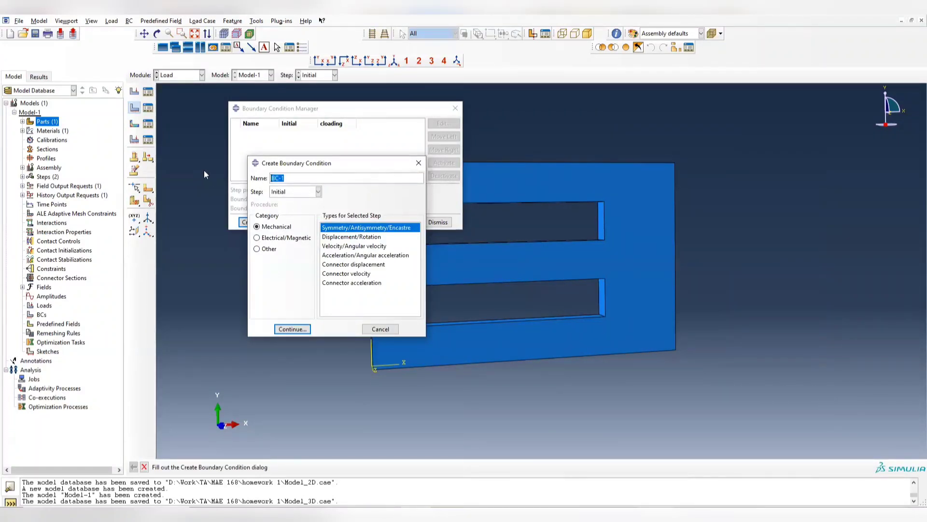
pyautogui.write('Boundary_condition')
pyautogui.click(292, 331)
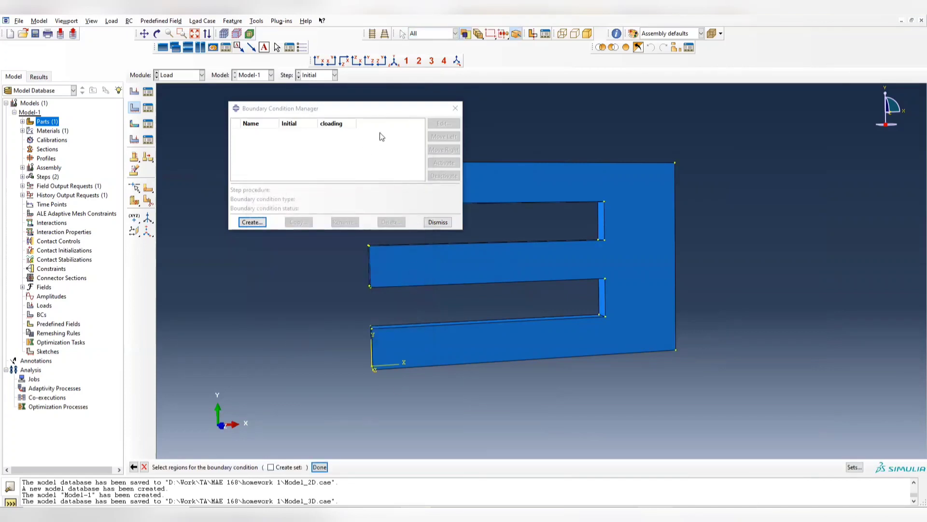
# - Assign the end faces of the plate's three arms as the boundary condition region
pyautogui.moveTo(380, 110); pyautogui.dragTo(214, 118)
pyautogui.keyDown('ctrl'); pyautogui.keyDown('alt'); pyautogui.moveTo(543, 252); pyautogui.dragTo(400, 182); pyautogui.keyUp('alt'); pyautogui.keyUp('ctrl')
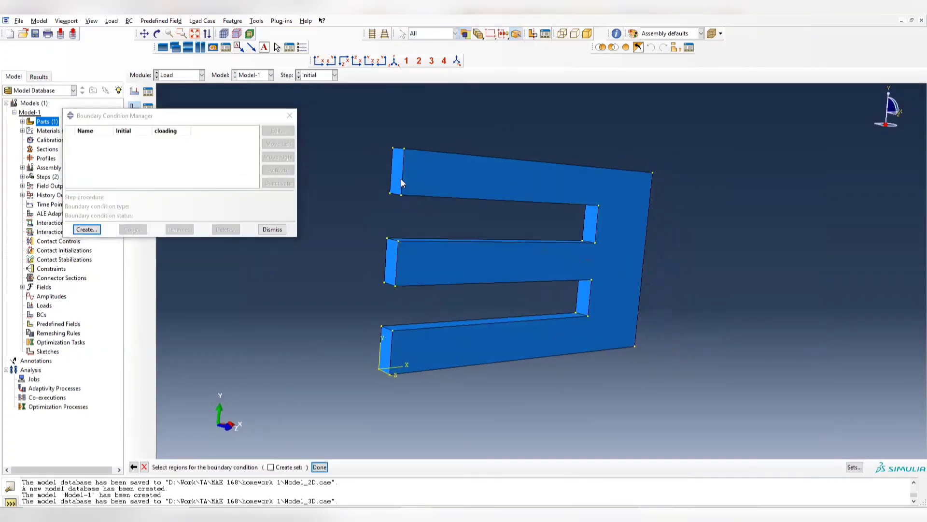
pyautogui.keyDown('shift'); pyautogui.click(391, 274); pyautogui.keyUp('shift')
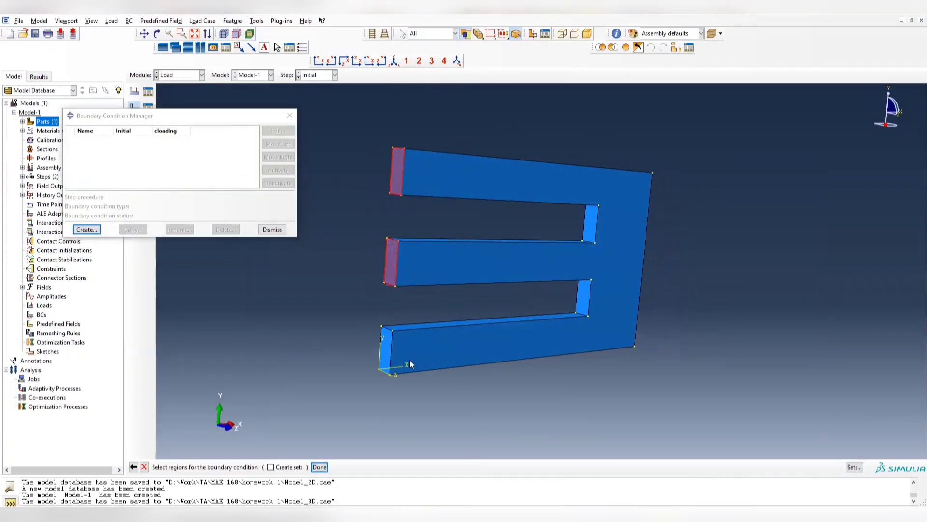
pyautogui.keyDown('shift'); pyautogui.click(385, 349); pyautogui.keyUp('shift')
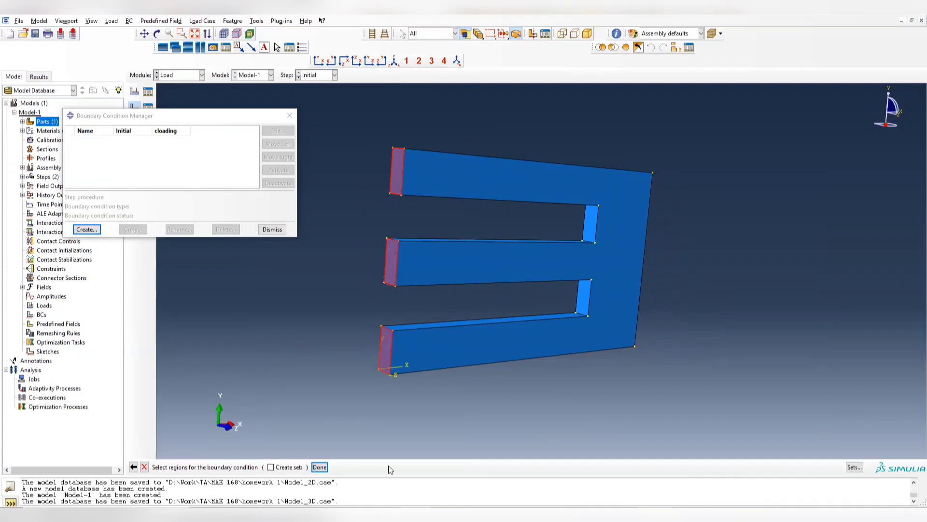
pyautogui.click(319, 467)
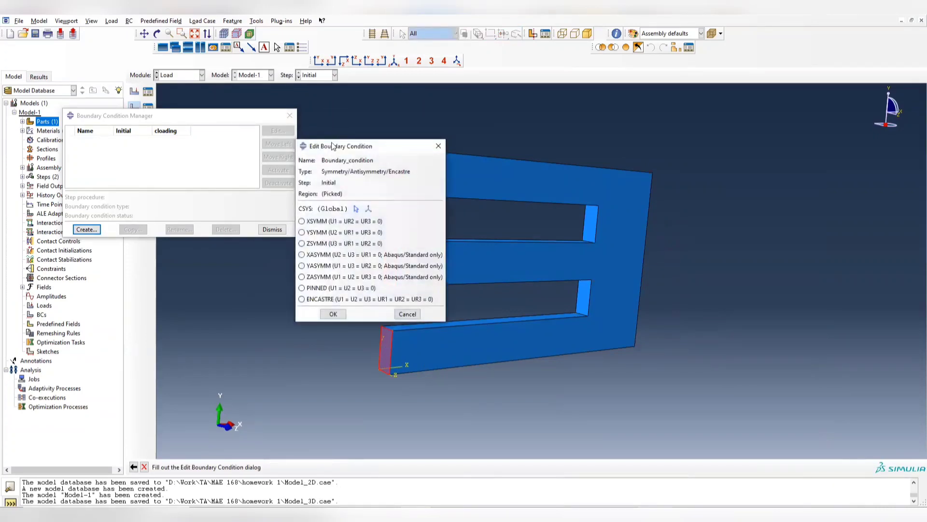
# - Set the boundary condition to PINNED (U1 = U2 = U3 = 0), save it and close the Boundary Condition Manager
pyautogui.moveTo(332, 146); pyautogui.dragTo(162, 146)
pyautogui.click(138, 287)
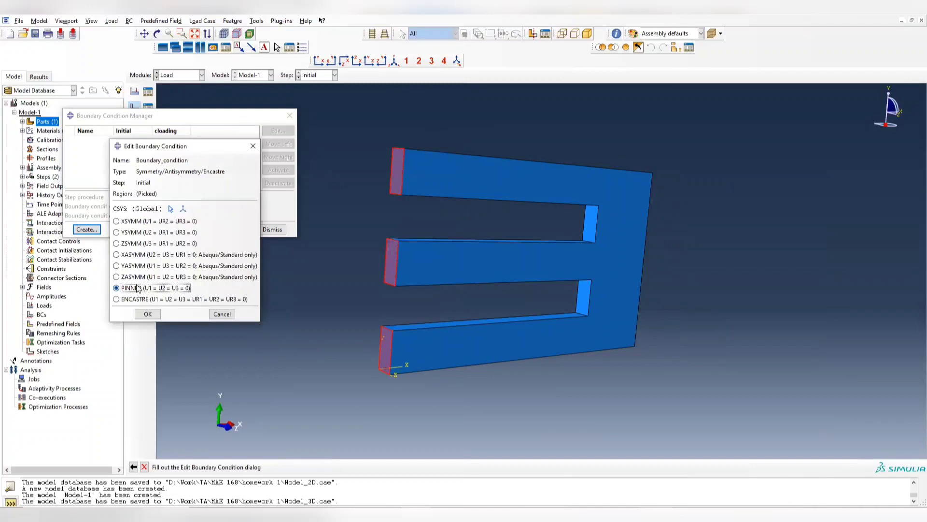
pyautogui.click(148, 314)
pyautogui.keyDown('ctrl'); pyautogui.keyDown('alt'); pyautogui.moveTo(504, 274); pyautogui.dragTo(422, 282); pyautogui.keyUp('alt'); pyautogui.keyUp('ctrl')
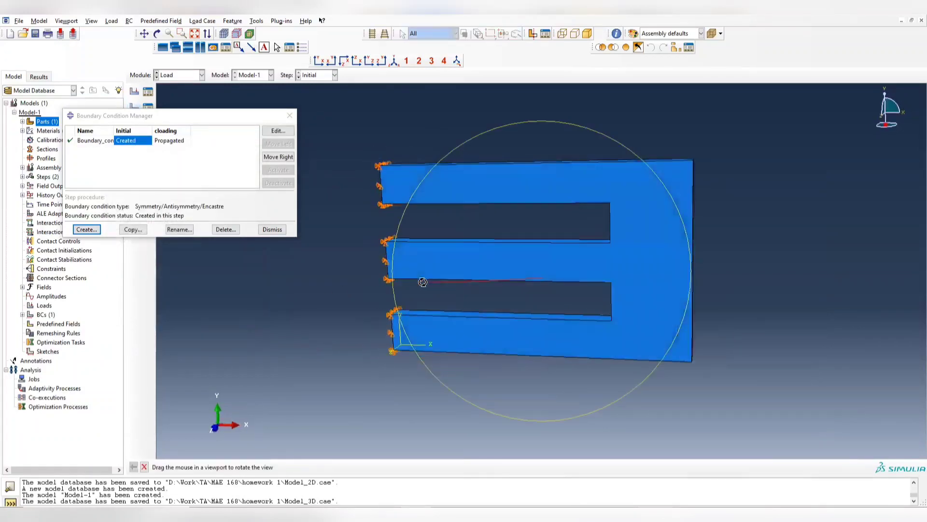
pyautogui.click(289, 117)
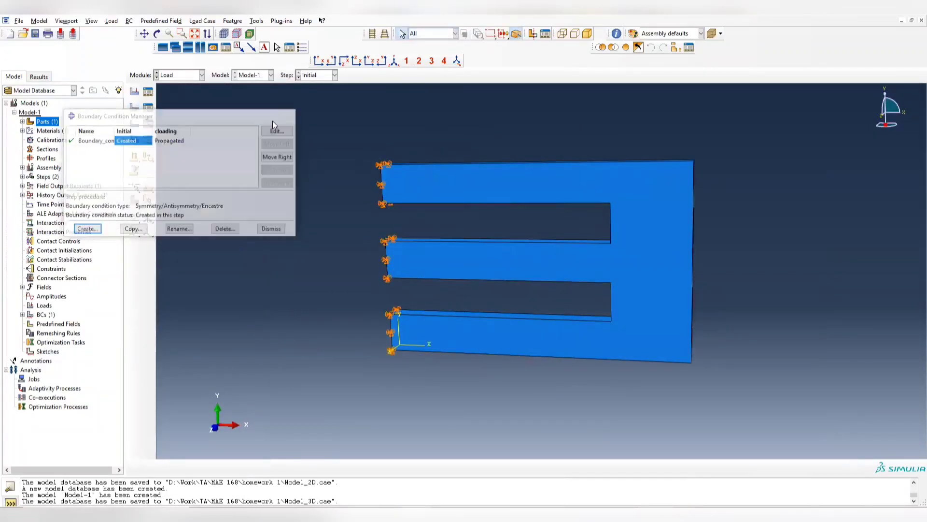
# - Start a mechanical Pressure load named Load-1 in the cloading step
pyautogui.click(153, 95)
pyautogui.moveTo(475, 164); pyautogui.dragTo(389, 150)
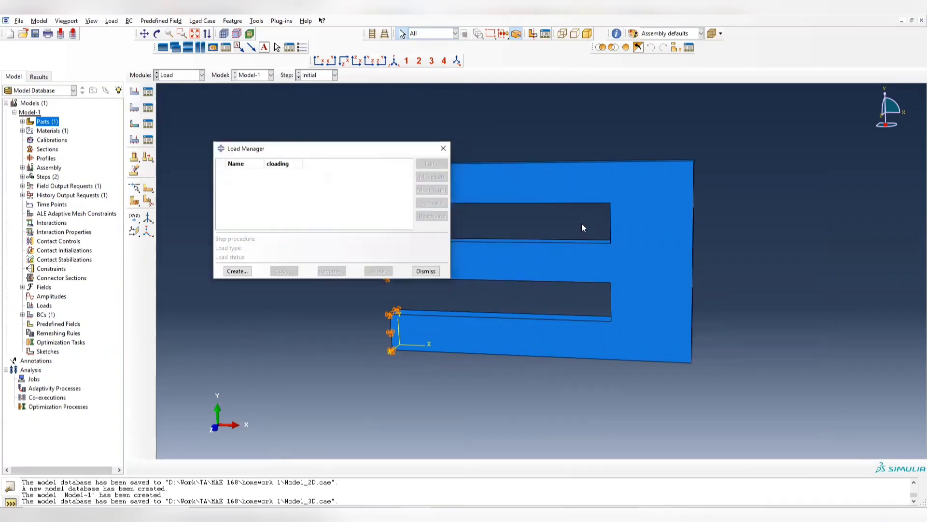
pyautogui.click(236, 271)
pyautogui.keyDown('ctrl'); pyautogui.keyDown('alt'); pyautogui.moveTo(672, 235); pyautogui.dragTo(606, 233); pyautogui.keyUp('alt'); pyautogui.keyUp('ctrl')
pyautogui.click(392, 211)
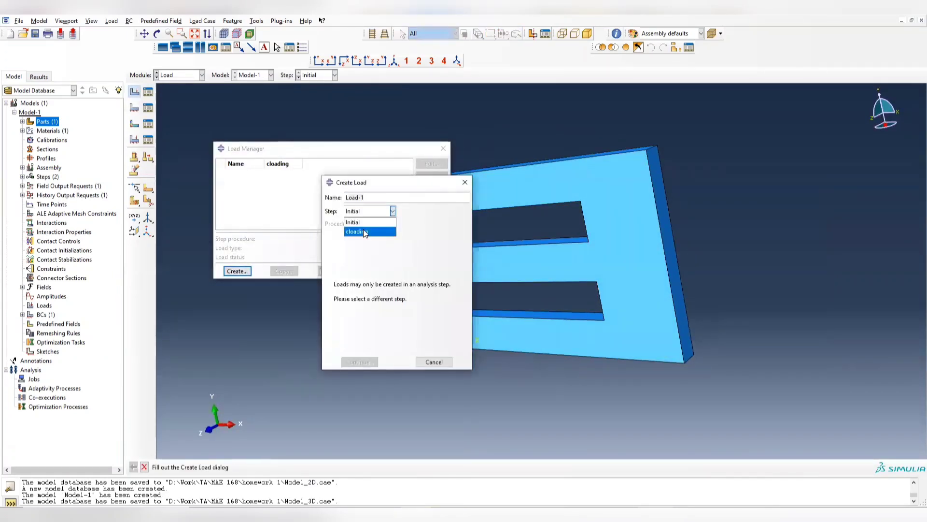
pyautogui.click(363, 229)
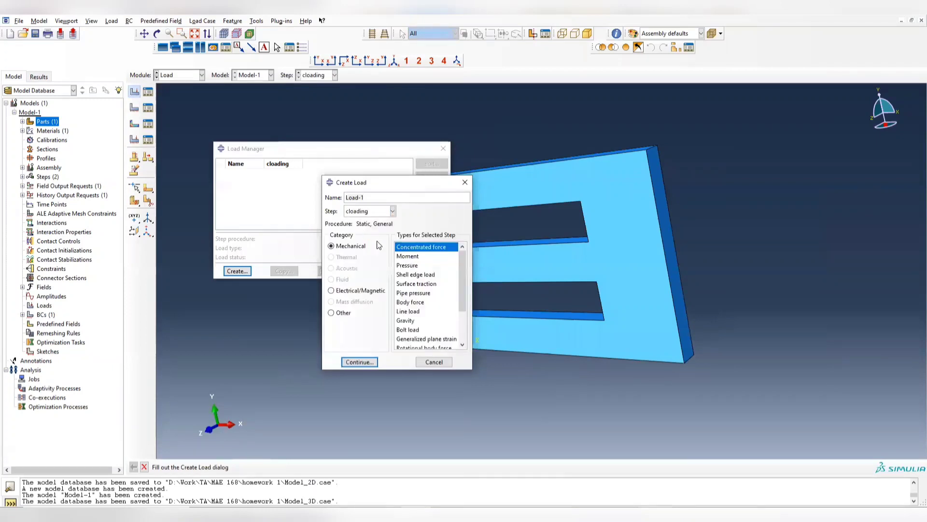
pyautogui.click(416, 267)
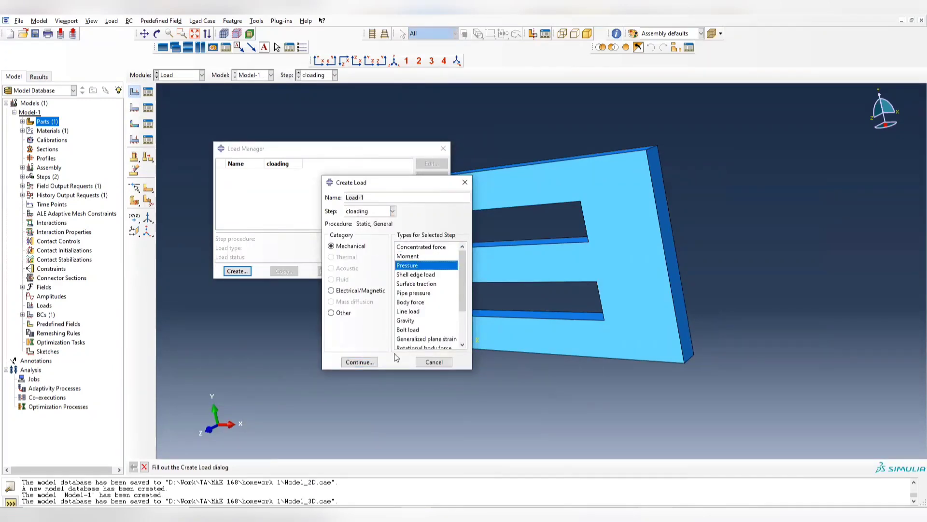
pyautogui.click(370, 364)
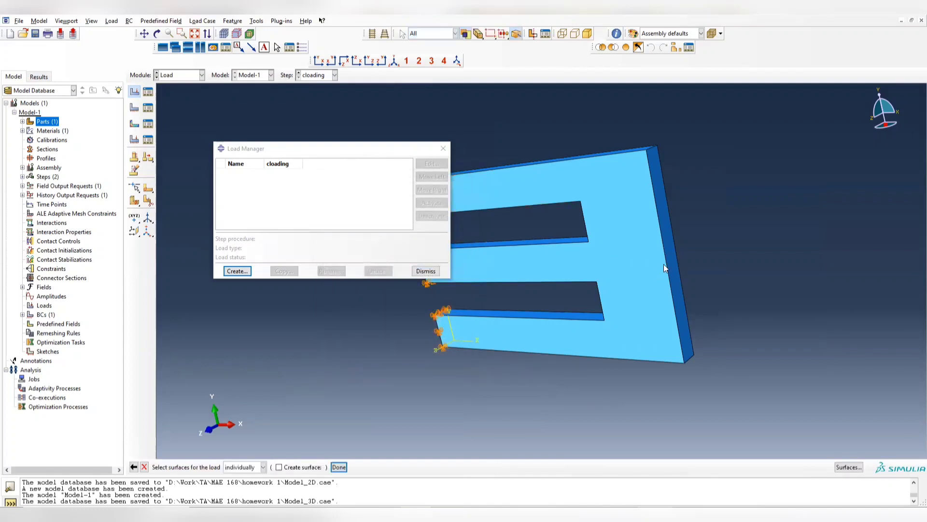
# - Apply a uniform pressure of -0.1 to the plate's solid end face opposite the arms and close the Load Manager
pyautogui.click(665, 232)
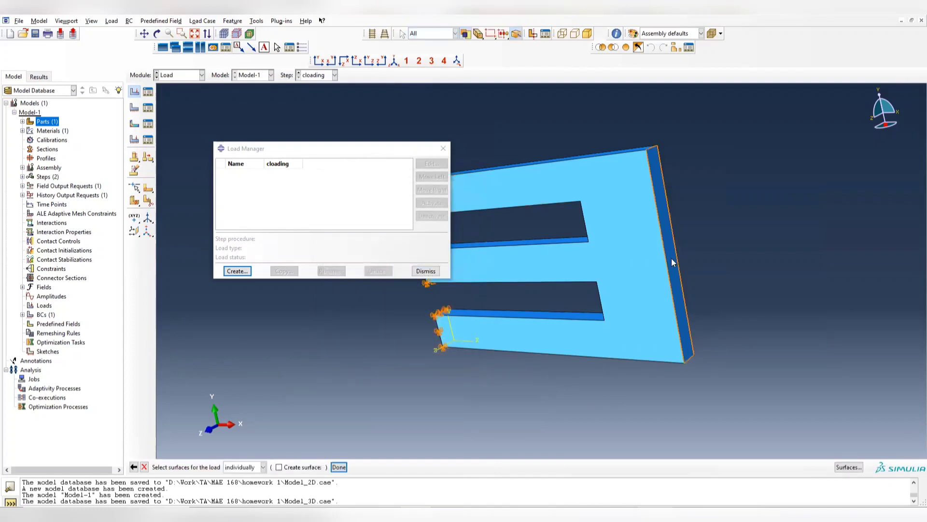
pyautogui.click(338, 467)
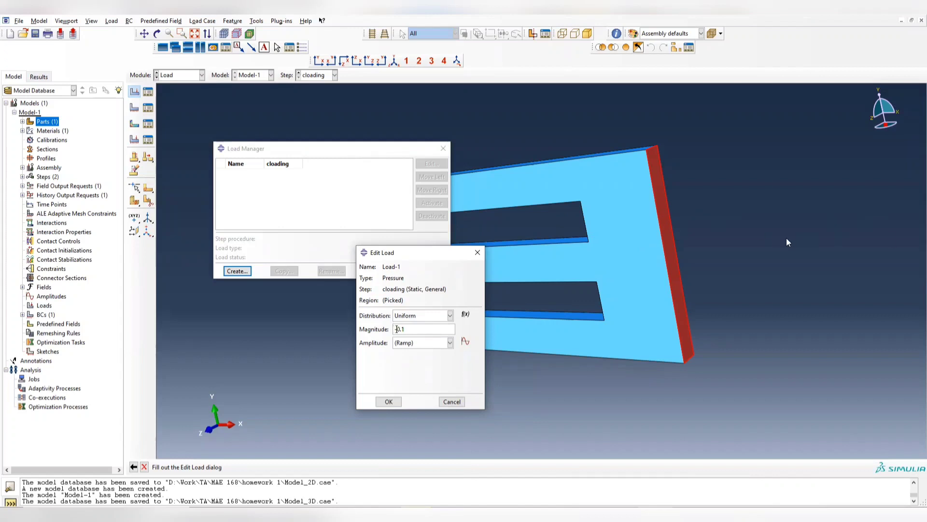
pyautogui.click(389, 405)
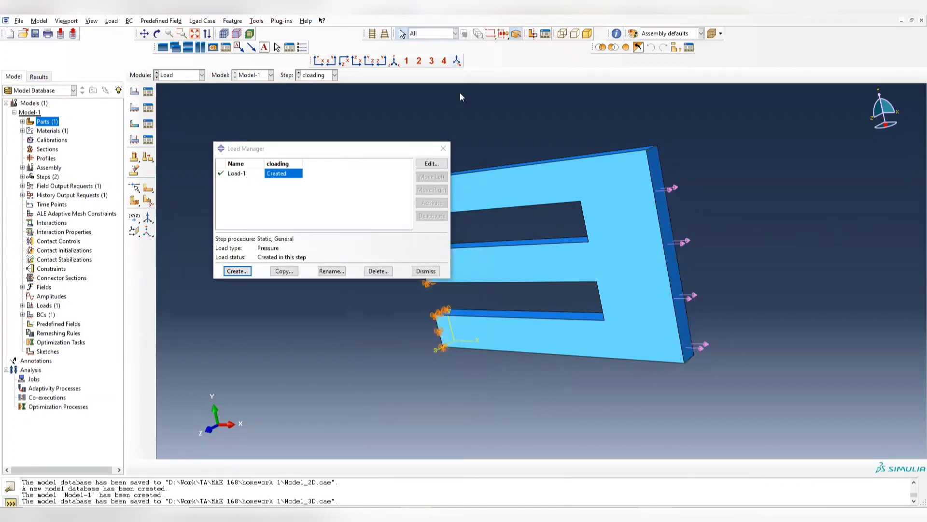
pyautogui.click(443, 149)
# - Switch to the Mesh module with the assembly as the object
pyautogui.keyDown('ctrl'); pyautogui.keyDown('alt'); pyautogui.moveTo(622, 203); pyautogui.dragTo(711, 186); pyautogui.keyUp('alt'); pyautogui.keyUp('ctrl')
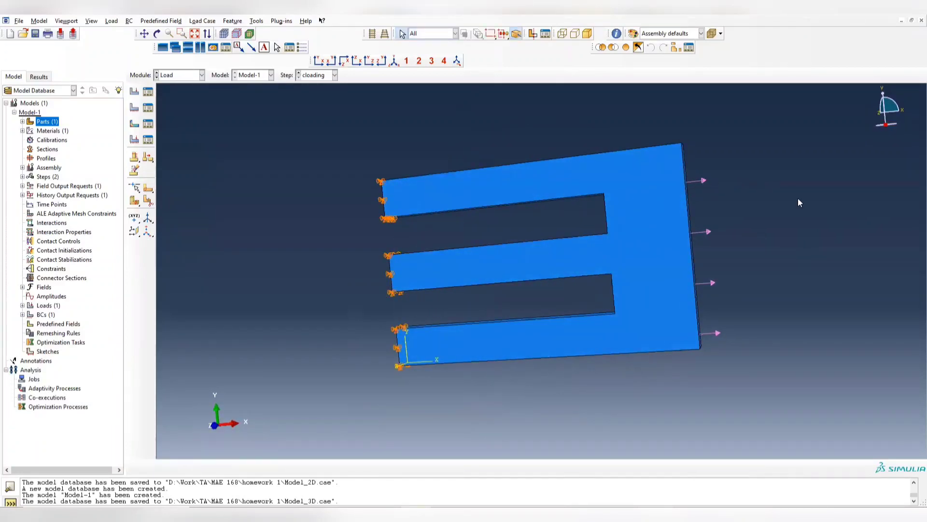
pyautogui.keyDown('ctrl'); pyautogui.keyDown('alt'); pyautogui.moveTo(539, 189); pyautogui.dragTo(679, 206); pyautogui.keyUp('alt'); pyautogui.keyUp('ctrl')
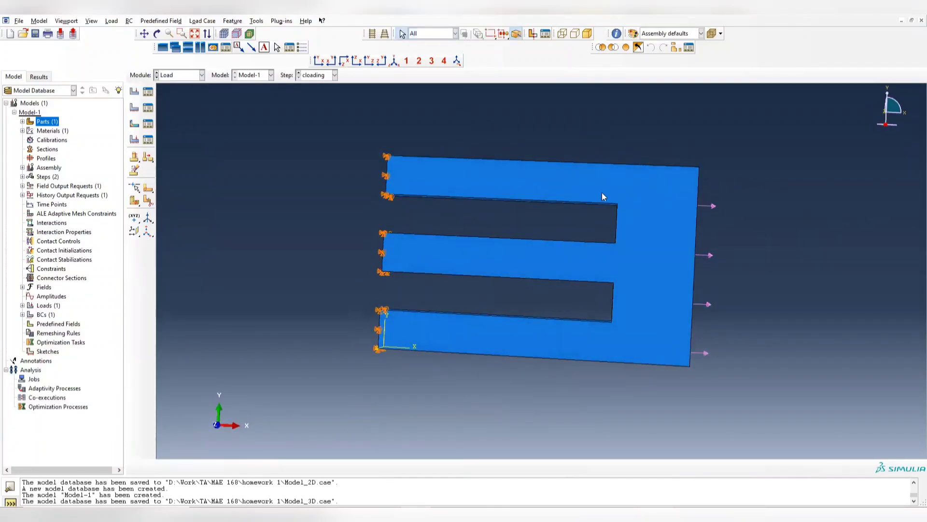
pyautogui.keyDown('ctrl'); pyautogui.keyDown('alt'); pyautogui.moveTo(602, 197); pyautogui.dragTo(567, 190); pyautogui.keyUp('alt'); pyautogui.keyUp('ctrl')
pyautogui.click(202, 75)
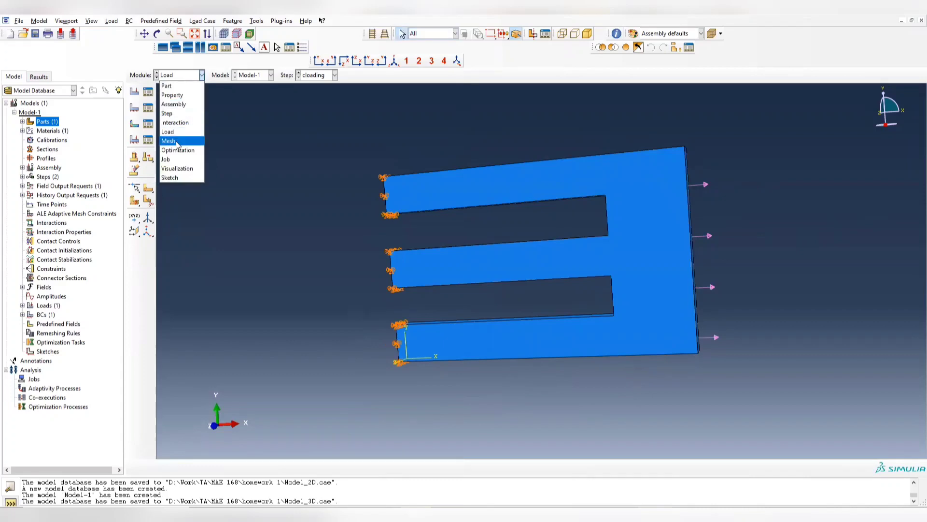
pyautogui.click(177, 141)
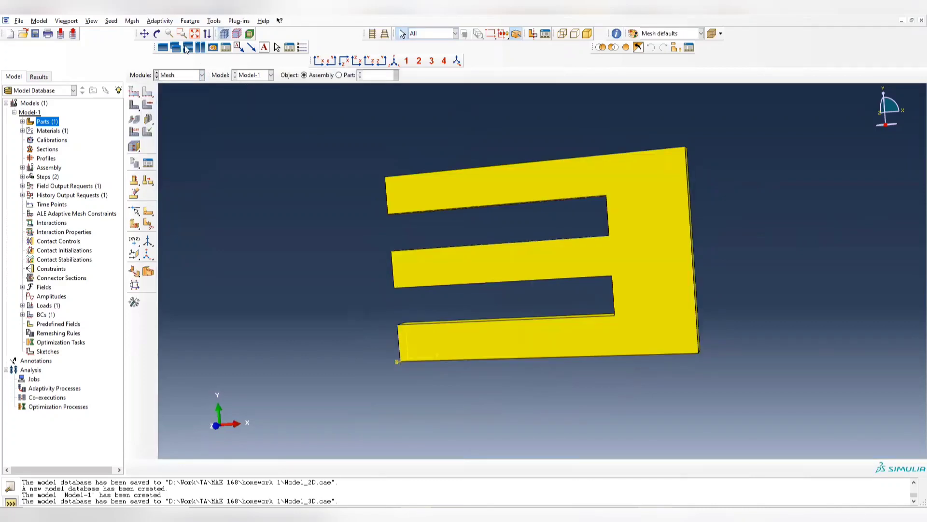
pyautogui.click(132, 21)
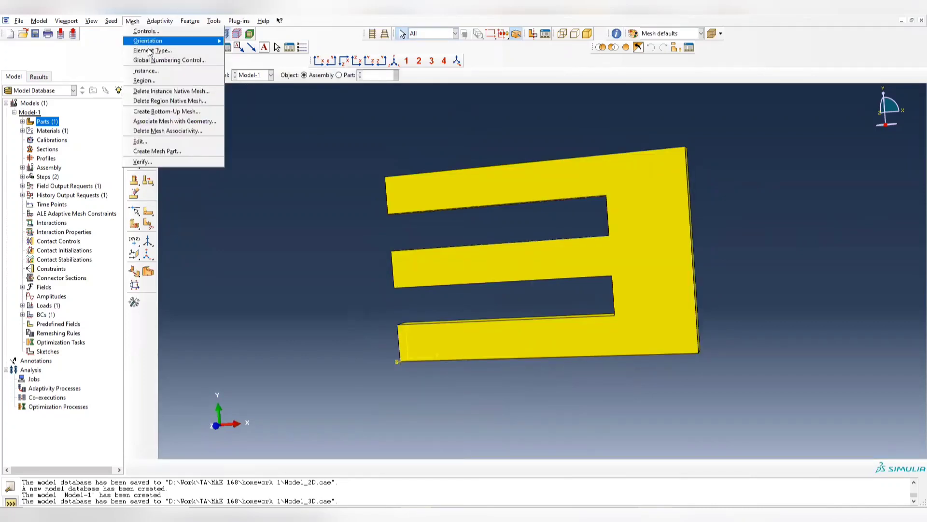
pyautogui.click(152, 51)
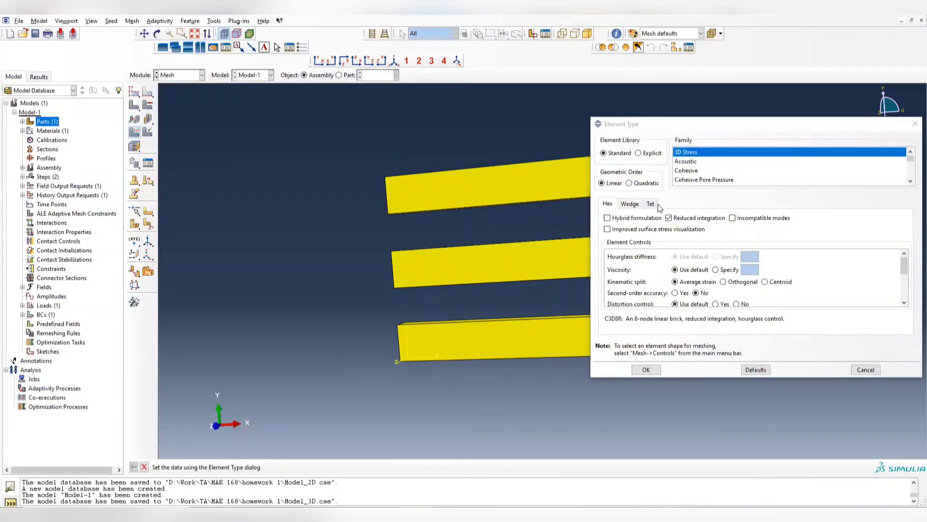
pyautogui.click(914, 125)
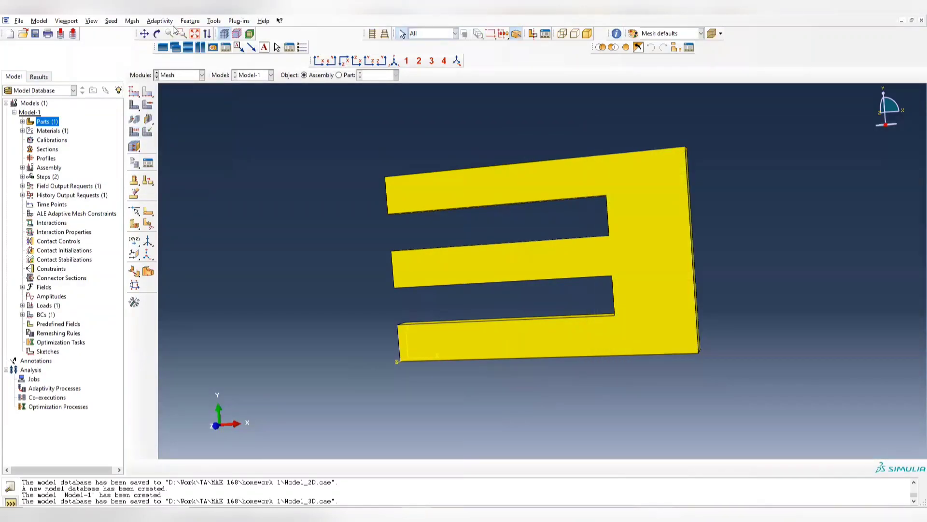
# - Set the plate's mesh controls to the Tet element shape with the Free technique
pyautogui.click(132, 21)
pyautogui.click(145, 33)
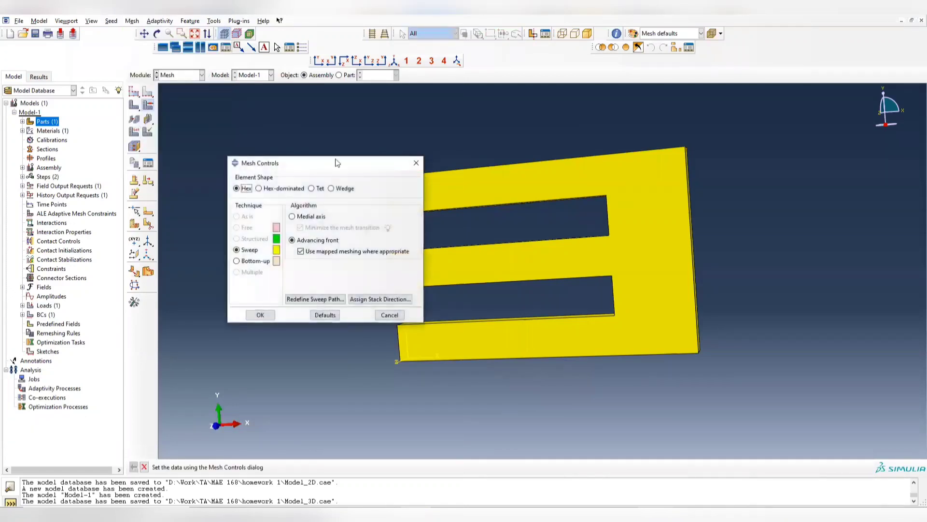
pyautogui.moveTo(298, 165); pyautogui.dragTo(192, 156)
pyautogui.click(206, 180)
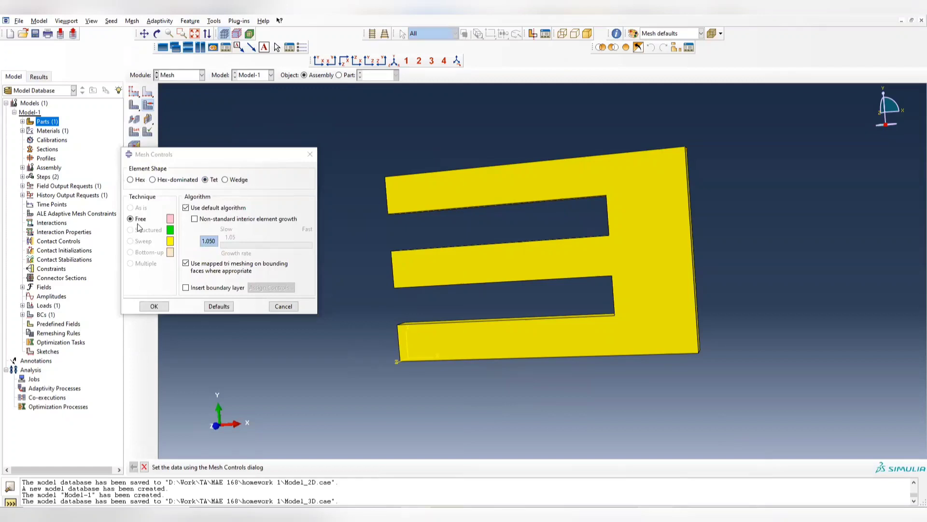
pyautogui.click(154, 306)
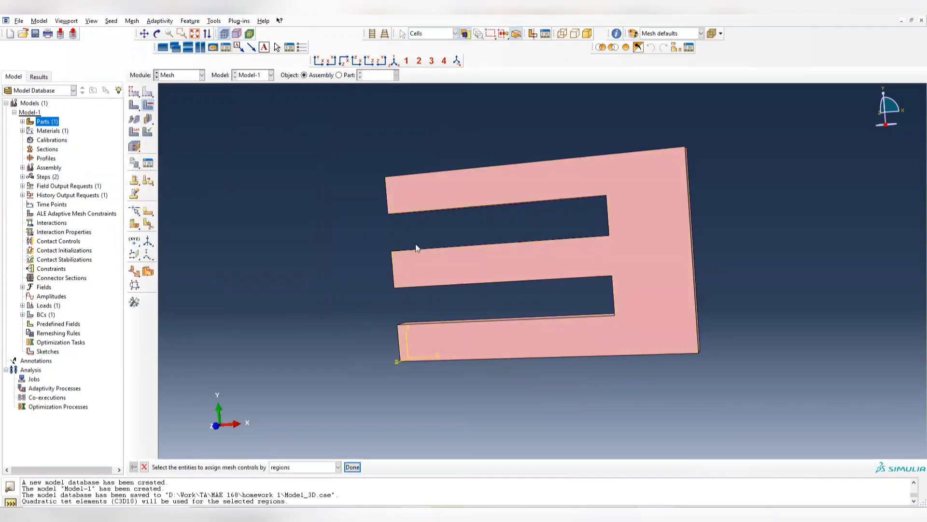
# - Set the plate's tetrahedral element type to Linear geometric order (C3D4) in the Standard 3D Stress family
pyautogui.keyDown('ctrl'); pyautogui.keyDown('alt'); pyautogui.moveTo(466, 189); pyautogui.dragTo(669, 208); pyautogui.keyUp('alt'); pyautogui.keyUp('ctrl')
pyautogui.keyDown('ctrl'); pyautogui.keyDown('alt'); pyautogui.moveTo(631, 248); pyautogui.dragTo(676, 242); pyautogui.keyUp('alt'); pyautogui.keyUp('ctrl')
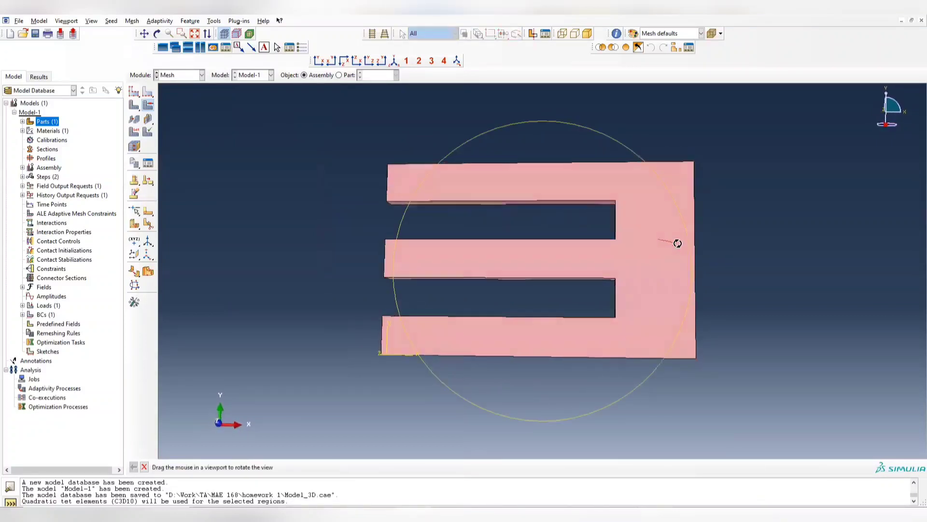
pyautogui.click(158, 22)
pyautogui.moveTo(132, 21)
pyautogui.click(149, 40)
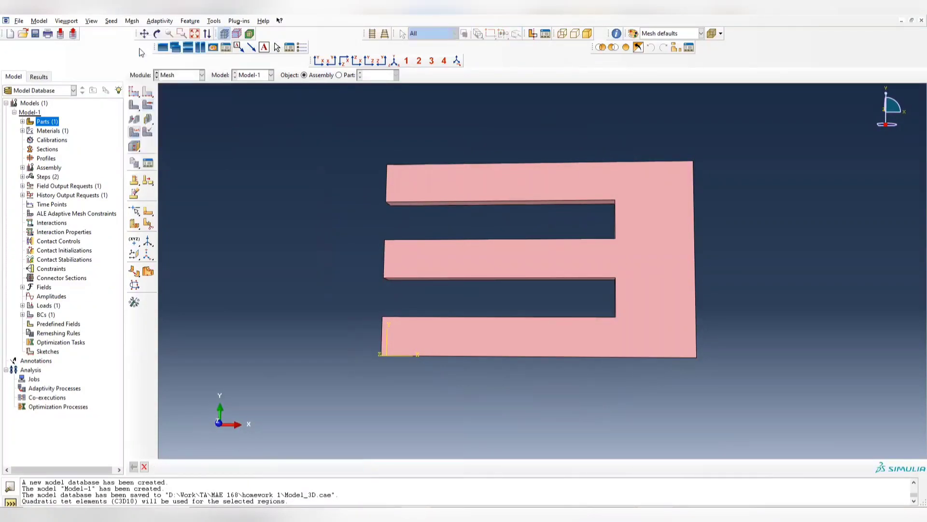
pyautogui.moveTo(691, 128); pyautogui.dragTo(553, 134)
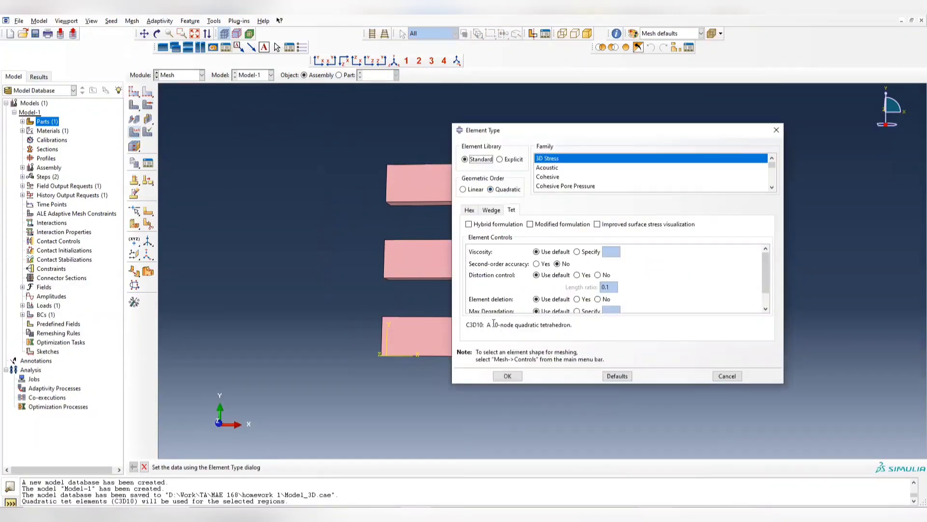
pyautogui.moveTo(469, 327); pyautogui.dragTo(481, 325)
pyautogui.doubleClick(469, 326)
pyautogui.click(504, 335)
pyautogui.click(475, 190)
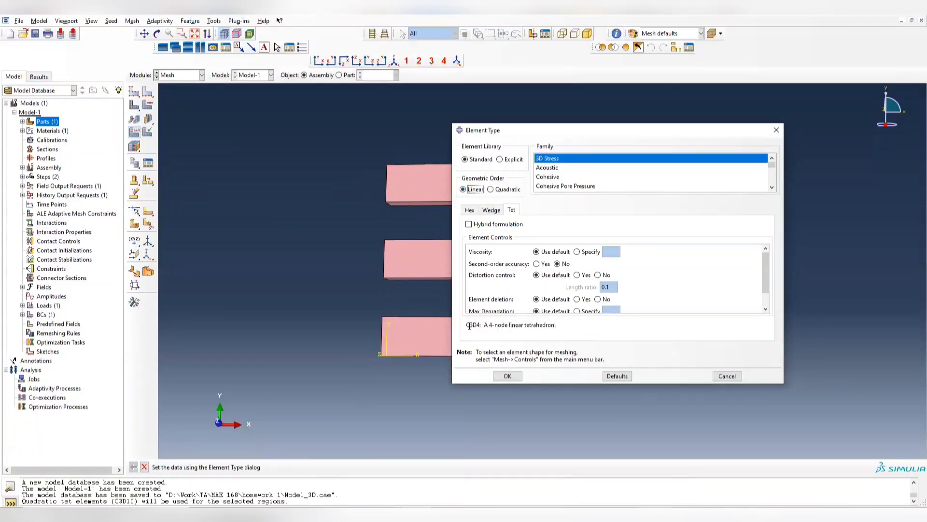
pyautogui.moveTo(469, 327); pyautogui.dragTo(480, 327)
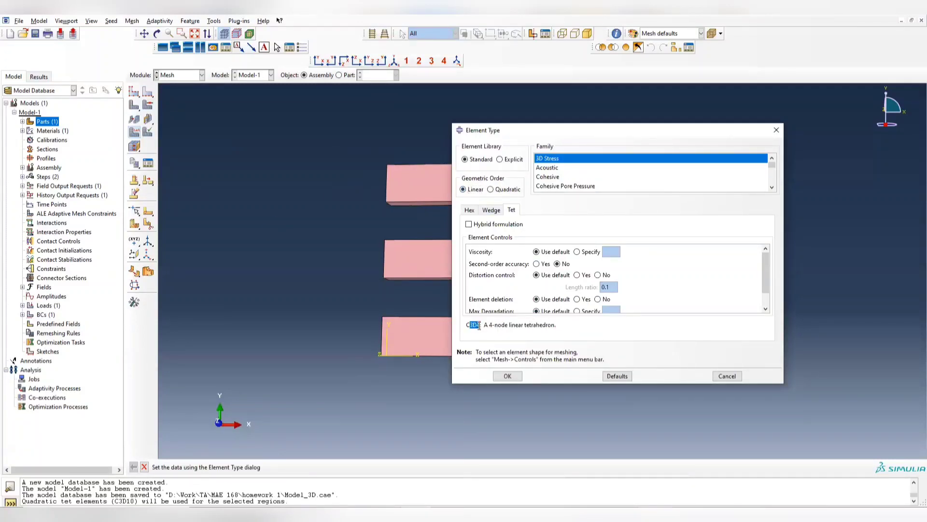
pyautogui.click(507, 376)
pyautogui.keyDown('ctrl'); pyautogui.keyDown('alt'); pyautogui.moveTo(547, 224); pyautogui.dragTo(577, 248); pyautogui.keyUp('alt'); pyautogui.keyUp('ctrl')
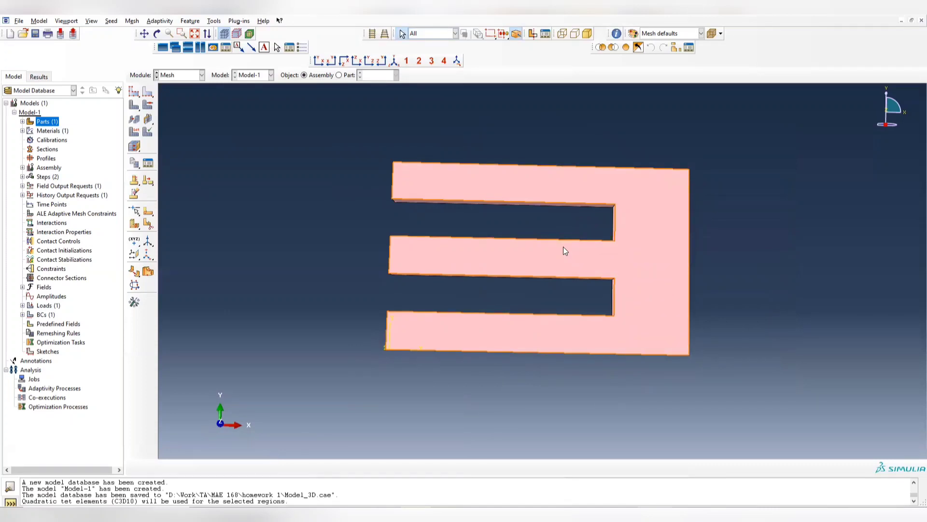
pyautogui.keyDown('ctrl'); pyautogui.keyDown('alt'); pyautogui.moveTo(524, 234); pyautogui.dragTo(460, 192); pyautogui.keyUp('alt'); pyautogui.keyUp('ctrl')
pyautogui.moveTo(562, 236)
pyautogui.keyDown('ctrl'); pyautogui.keyDown('alt'); pyautogui.mouseDown()
pyautogui.moveTo(455, 253)
pyautogui.moveTo(450, 267)
pyautogui.moveTo(613, 225)
pyautogui.moveTo(522, 224)
pyautogui.moveTo(560, 221)
pyautogui.mouseUp(); pyautogui.keyUp('alt'); pyautogui.keyUp('ctrl')
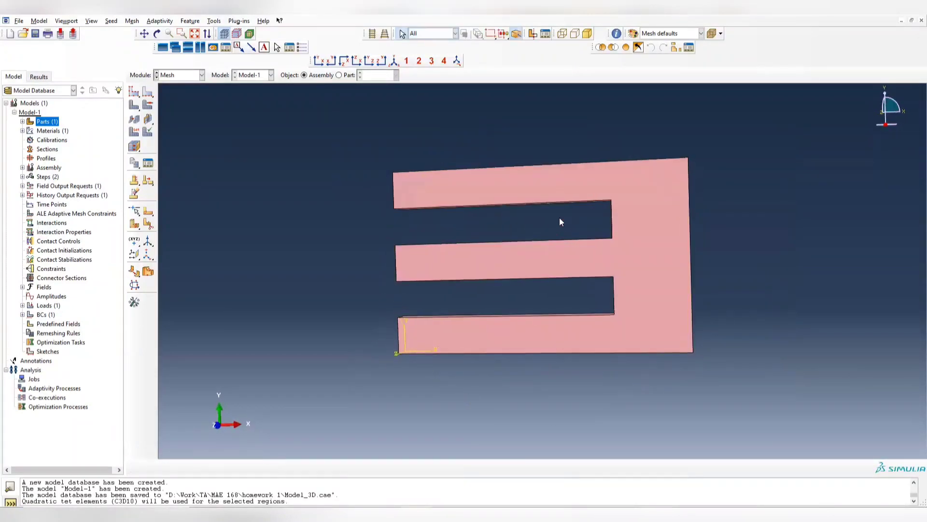
pyautogui.click(134, 91)
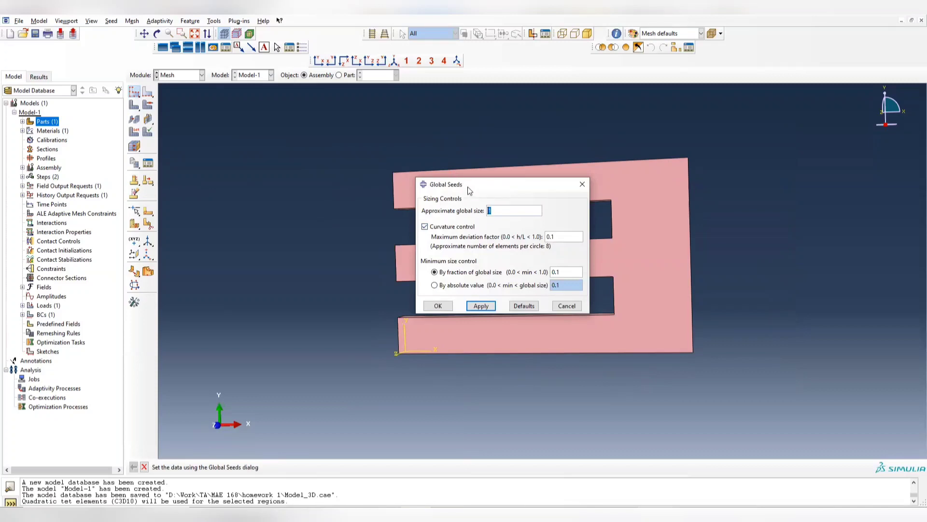
pyautogui.moveTo(456, 184); pyautogui.dragTo(380, 171)
pyautogui.click(505, 173)
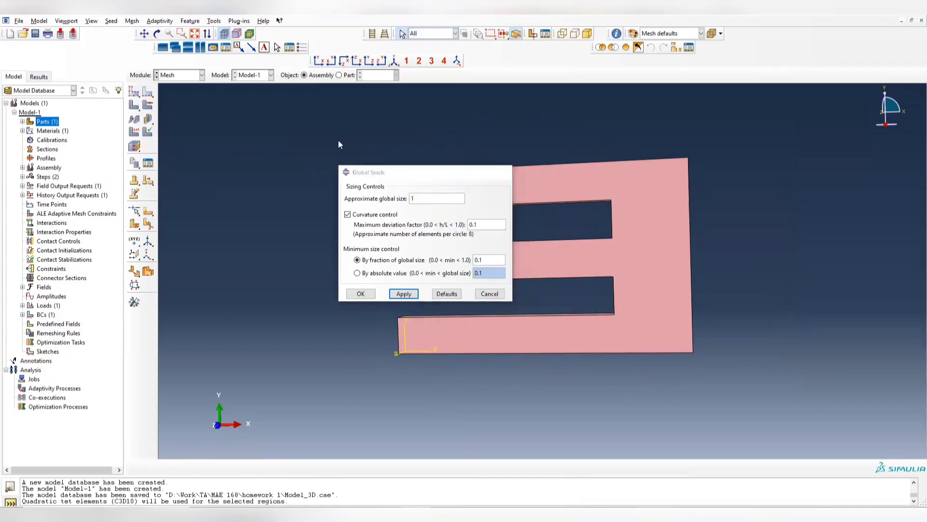
# - Seed the part instance with an approximate global size of 0.5
pyautogui.click(135, 93)
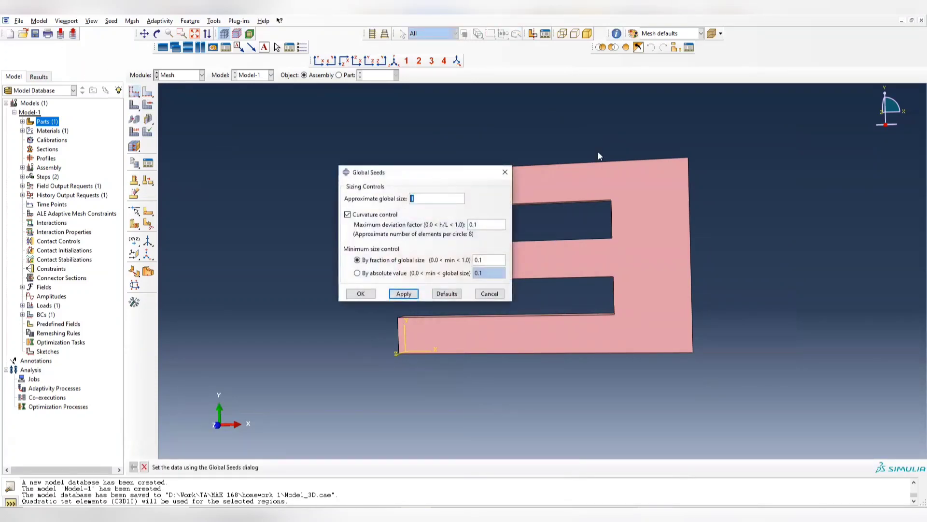
pyautogui.keyDown('ctrl'); pyautogui.keyDown('alt'); pyautogui.moveTo(634, 180); pyautogui.dragTo(620, 220); pyautogui.keyUp('alt'); pyautogui.keyUp('ctrl')
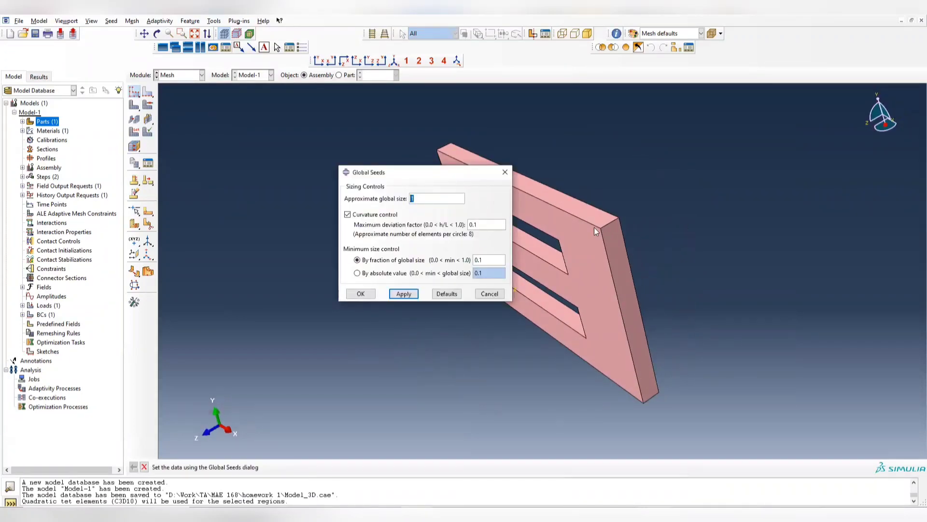
pyautogui.doubleClick(428, 199)
pyautogui.write('0.5')
pyautogui.press('Return')
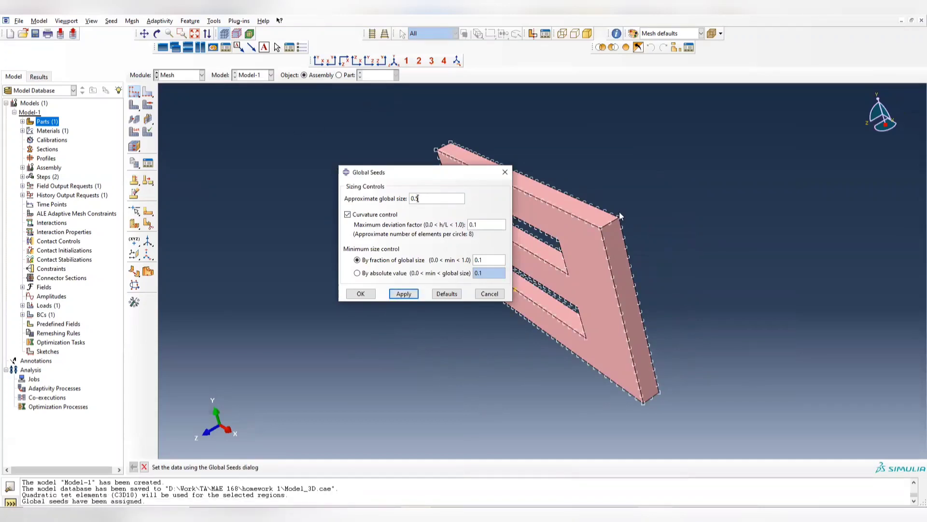
pyautogui.click(506, 171)
# - Generate the mesh on the plate instance and inspect it from several angles
pyautogui.keyDown('ctrl'); pyautogui.keyDown('alt'); pyautogui.moveTo(563, 265); pyautogui.dragTo(640, 222); pyautogui.keyUp('alt'); pyautogui.keyUp('ctrl')
pyautogui.click(136, 105)
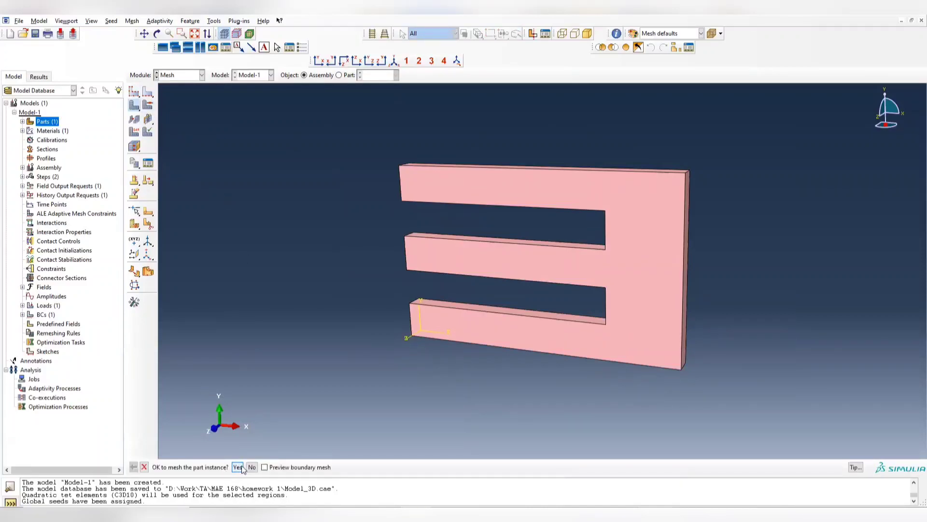
pyautogui.click(239, 468)
pyautogui.keyDown('ctrl'); pyautogui.keyDown('alt'); pyautogui.moveTo(611, 251); pyautogui.dragTo(575, 256); pyautogui.keyUp('alt'); pyautogui.keyUp('ctrl')
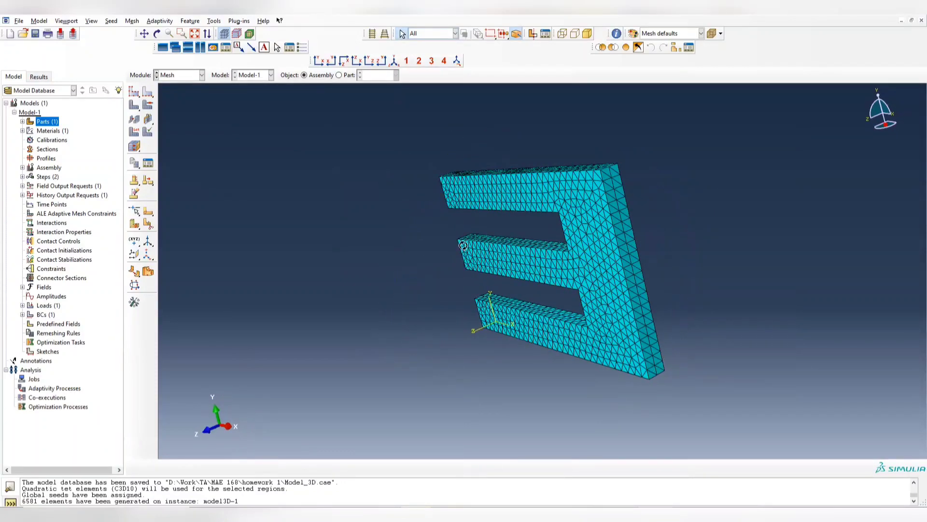
pyautogui.keyDown('ctrl'); pyautogui.keyDown('alt'); pyautogui.moveTo(463, 245); pyautogui.dragTo(483, 303); pyautogui.keyUp('alt'); pyautogui.keyUp('ctrl')
pyautogui.keyDown('ctrl'); pyautogui.keyDown('alt'); pyautogui.moveTo(640, 249); pyautogui.dragTo(691, 241); pyautogui.keyUp('alt'); pyautogui.keyUp('ctrl')
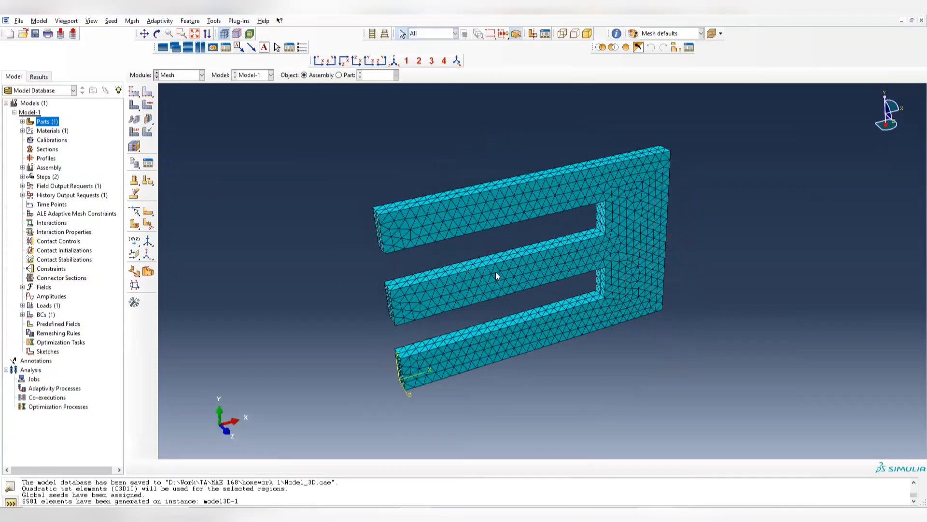
pyautogui.keyDown('ctrl'); pyautogui.keyDown('alt'); pyautogui.moveTo(497, 275); pyautogui.dragTo(601, 228); pyautogui.keyUp('alt'); pyautogui.keyUp('ctrl')
# - Create a full-analysis job named Modal_3D from Model-1, keeping the default submission settings
pyautogui.click(176, 75)
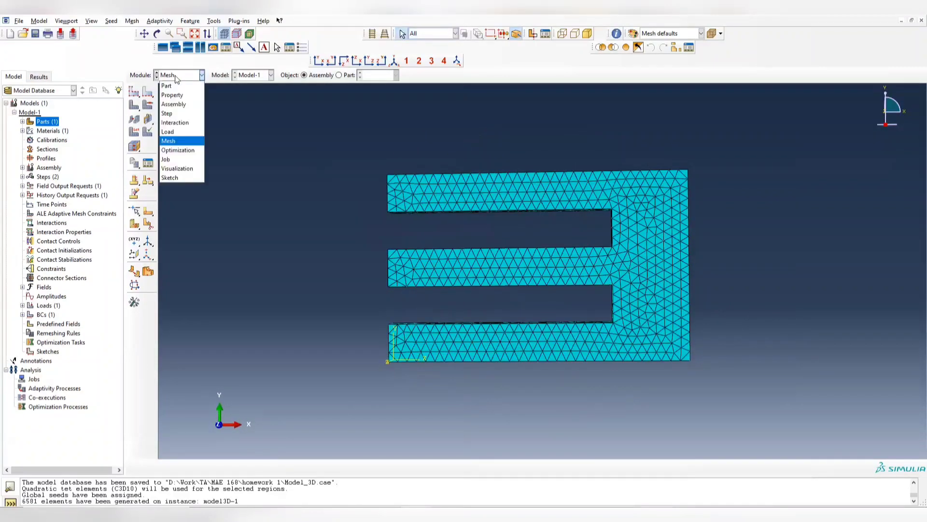
pyautogui.click(178, 160)
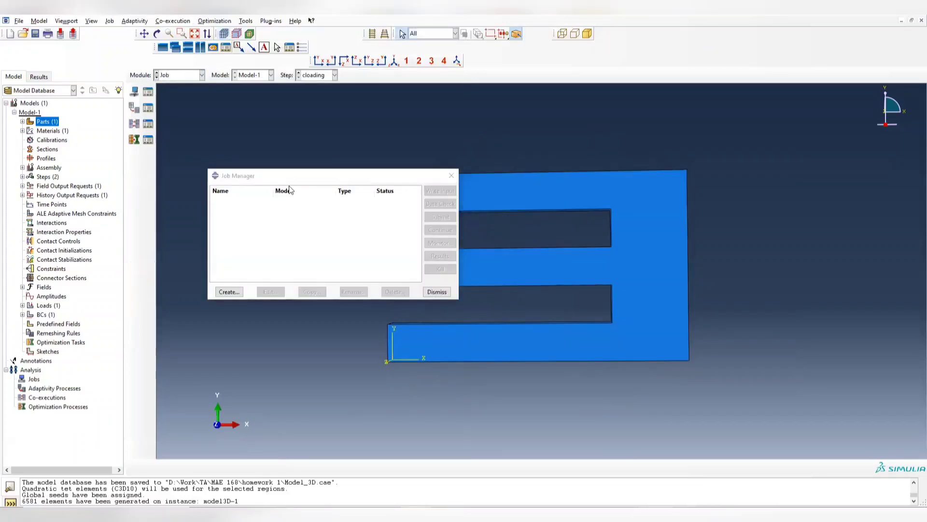
pyautogui.click(229, 291)
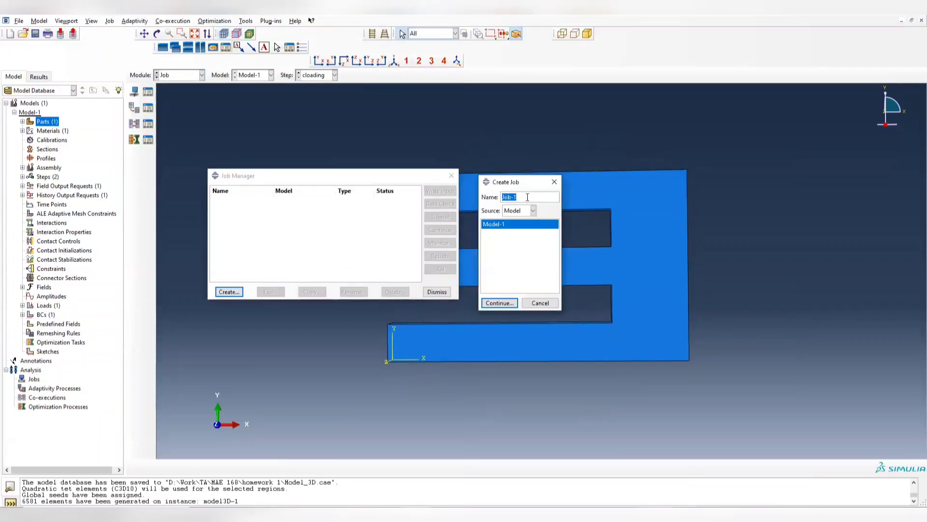
pyautogui.write('3')
pyautogui.press('BackSpace')
pyautogui.write('Modal_3D')
pyautogui.click(499, 303)
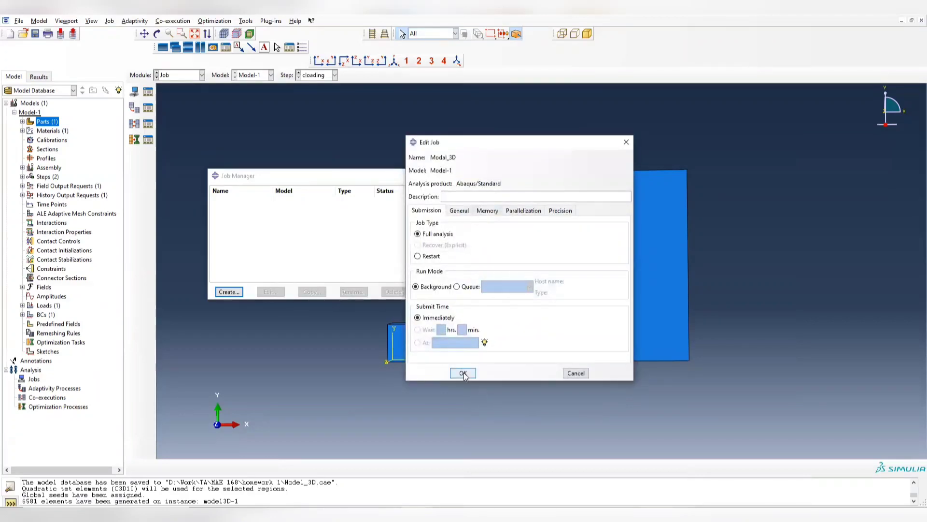
pyautogui.click(463, 373)
# - Try to submit the Modal_3D job for analysis
pyautogui.click(441, 217)
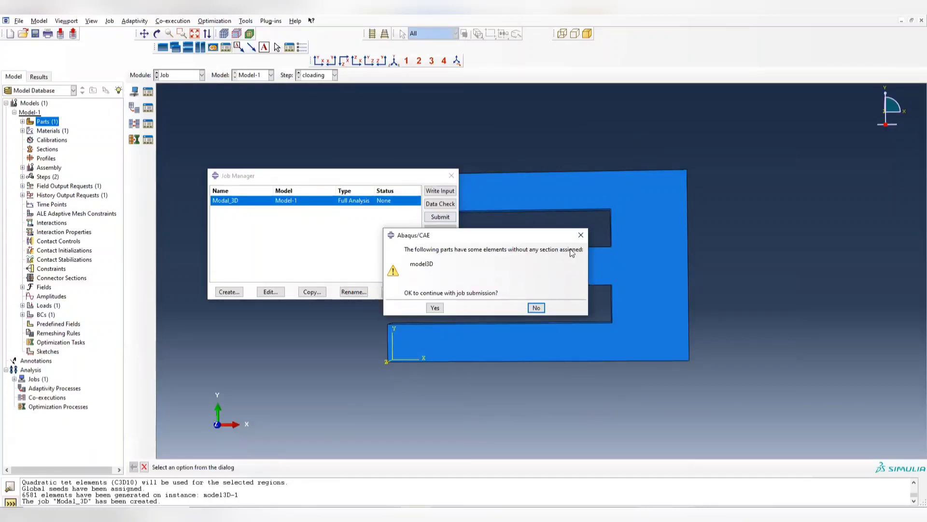
pyautogui.click(581, 234)
pyautogui.click(452, 176)
# - Create a solid, homogeneous section named Aluminum_section that uses the Aluminum material
pyautogui.click(176, 76)
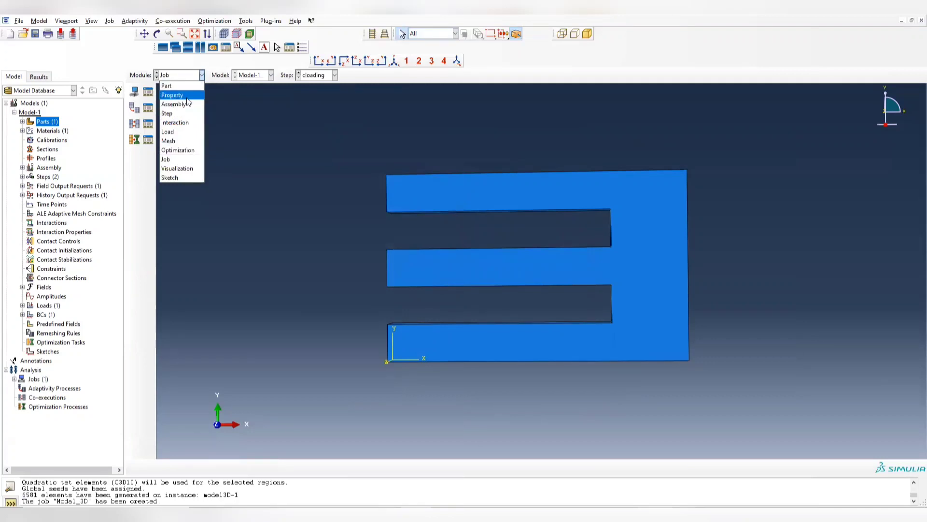
pyautogui.click(187, 97)
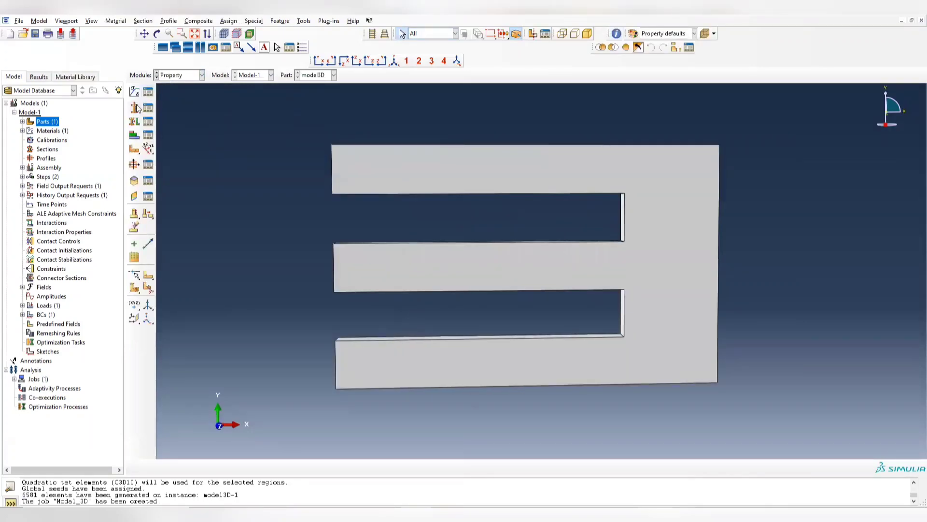
pyautogui.click(135, 108)
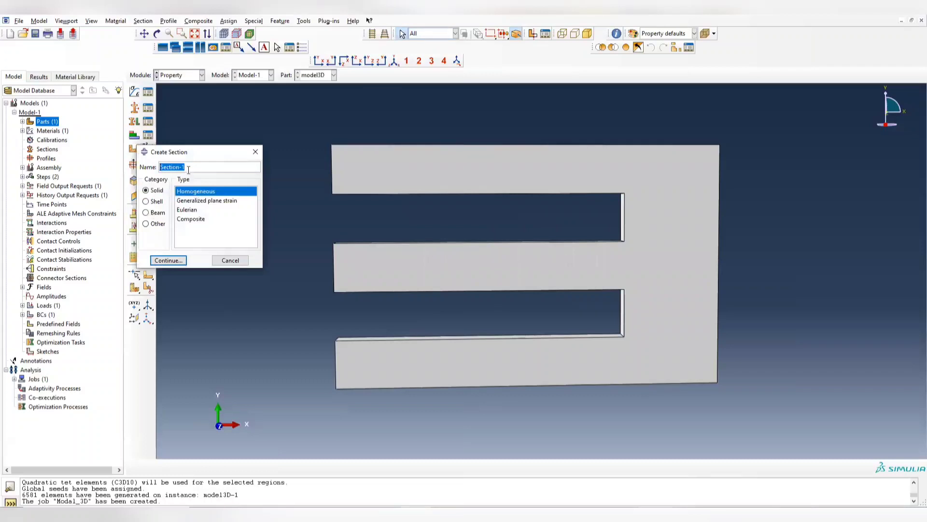
pyautogui.write('Aluminum_s')
pyautogui.click(168, 260)
pyautogui.click(461, 275)
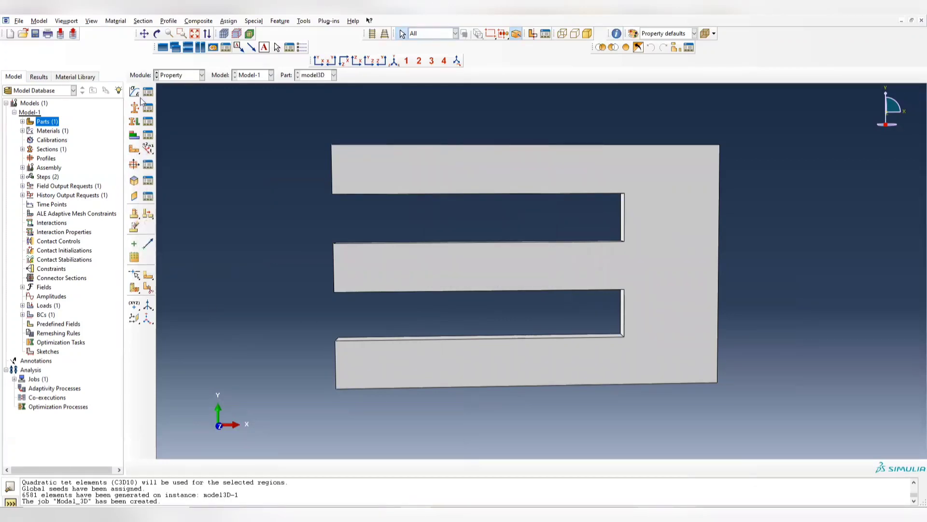
# - Assign Aluminum_section to the entire model3D part and check the part from another angle
pyautogui.click(135, 121)
pyautogui.moveTo(291, 125); pyautogui.dragTo(921, 457)
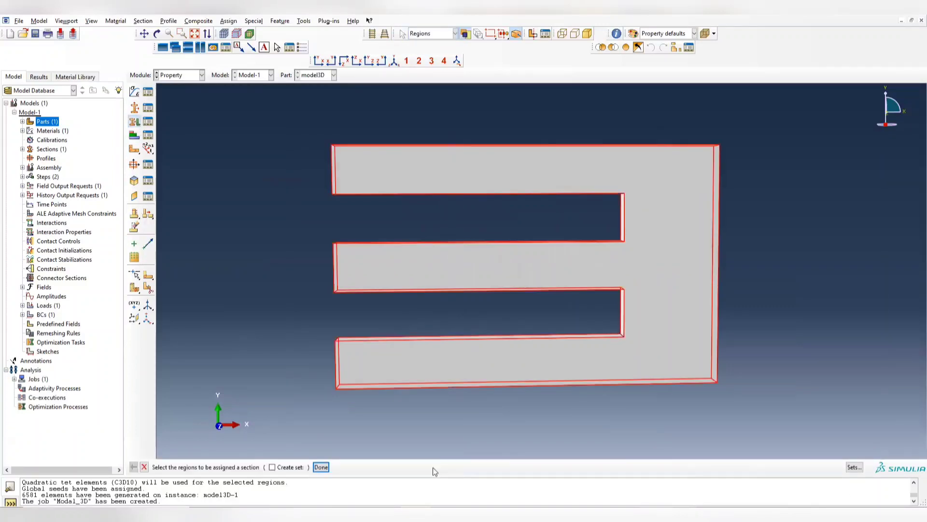
pyautogui.click(325, 469)
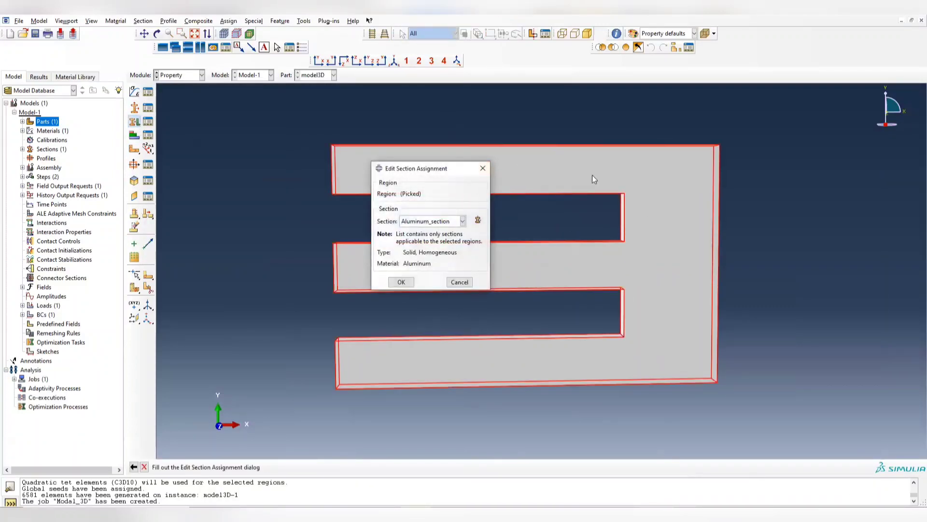
pyautogui.click(401, 282)
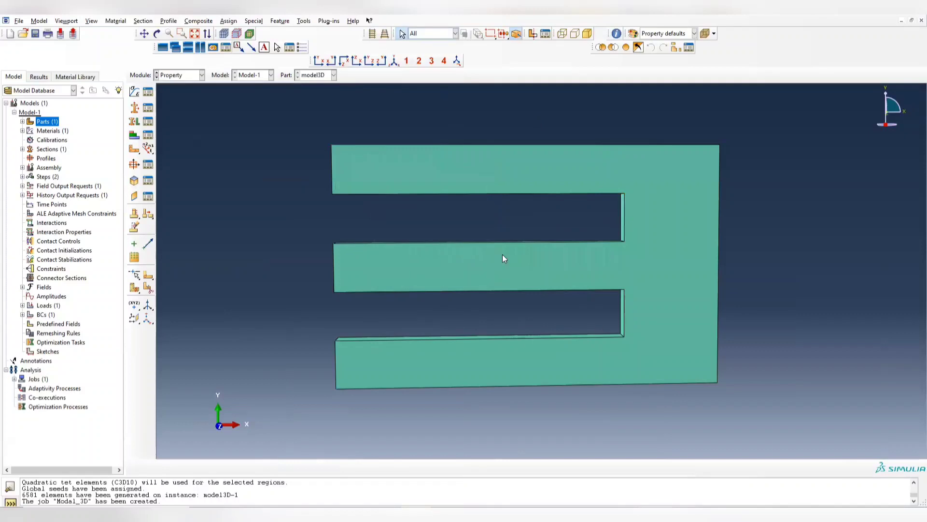
pyautogui.keyDown('ctrl'); pyautogui.keyDown('alt'); pyautogui.moveTo(575, 279); pyautogui.dragTo(632, 193); pyautogui.keyUp('alt'); pyautogui.keyUp('ctrl')
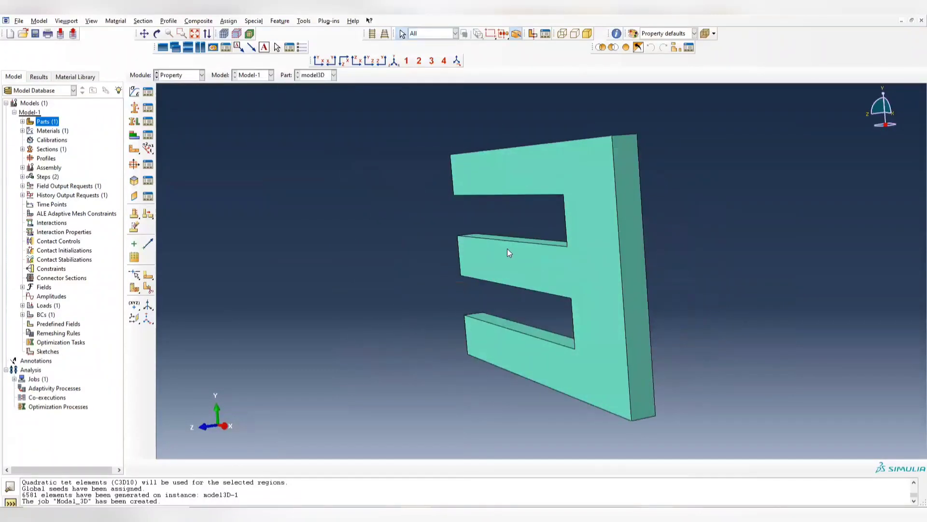
pyautogui.keyDown('ctrl'); pyautogui.keyDown('alt'); pyautogui.moveTo(507, 253); pyautogui.dragTo(437, 300); pyautogui.keyUp('alt'); pyautogui.keyUp('ctrl')
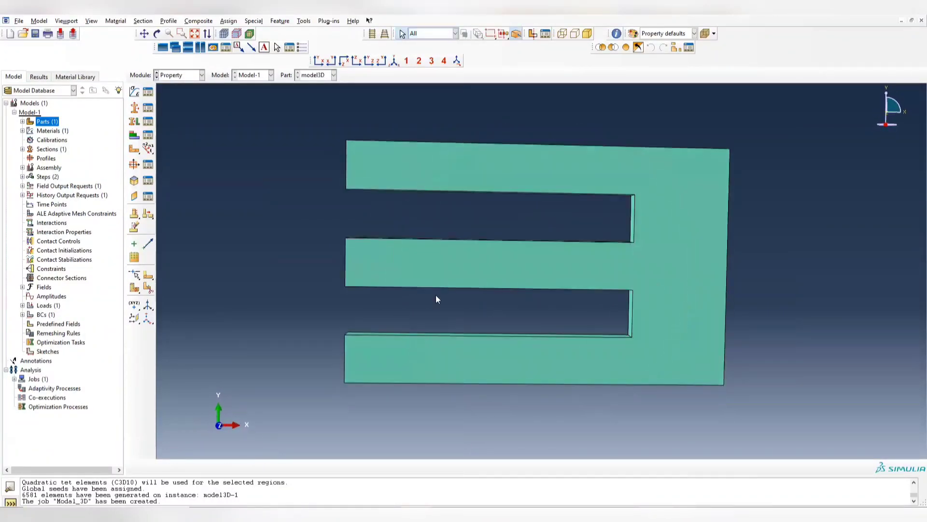
# - Submit the Modal_3D job for analysis and monitor its run until it finishes
pyautogui.click(186, 76)
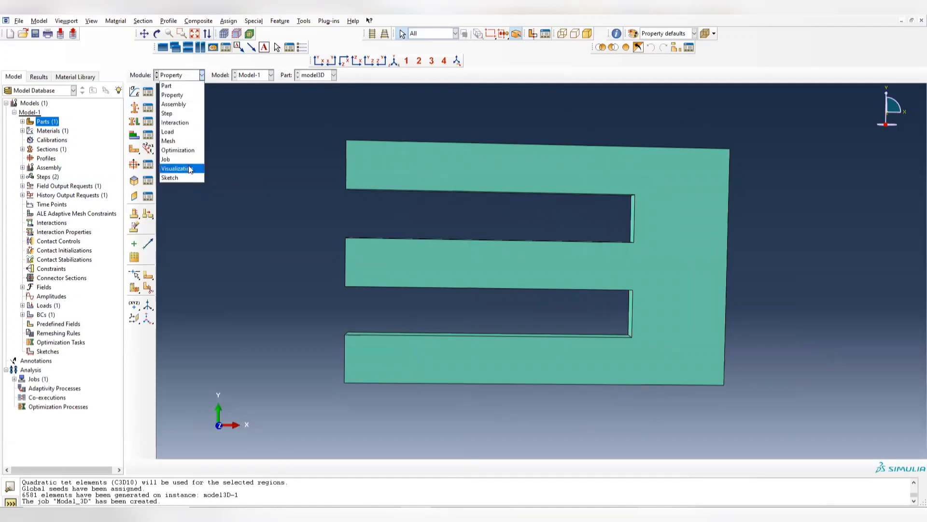
pyautogui.click(188, 163)
pyautogui.click(147, 91)
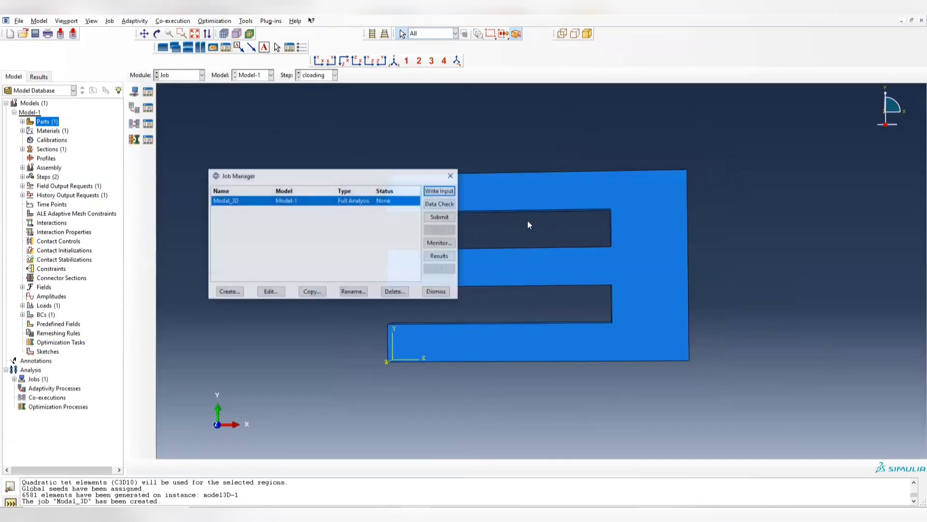
pyautogui.click(440, 217)
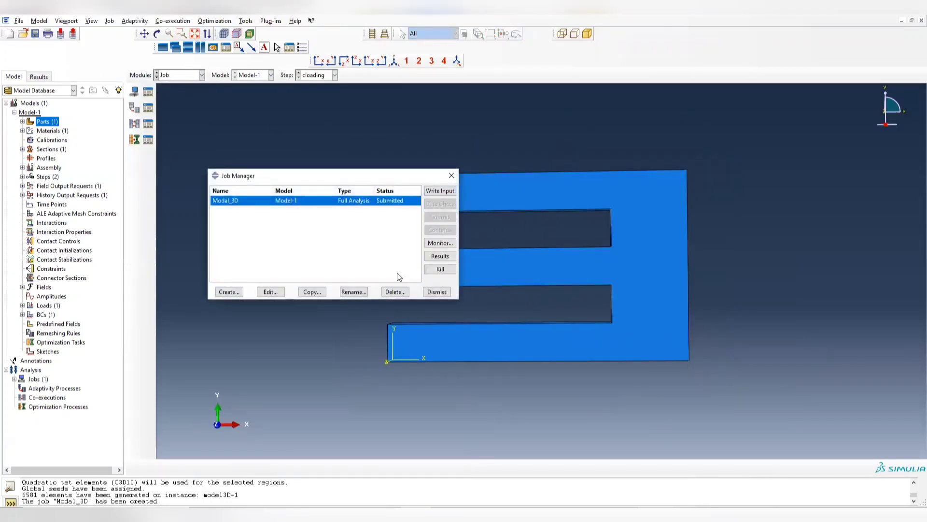
pyautogui.click(439, 243)
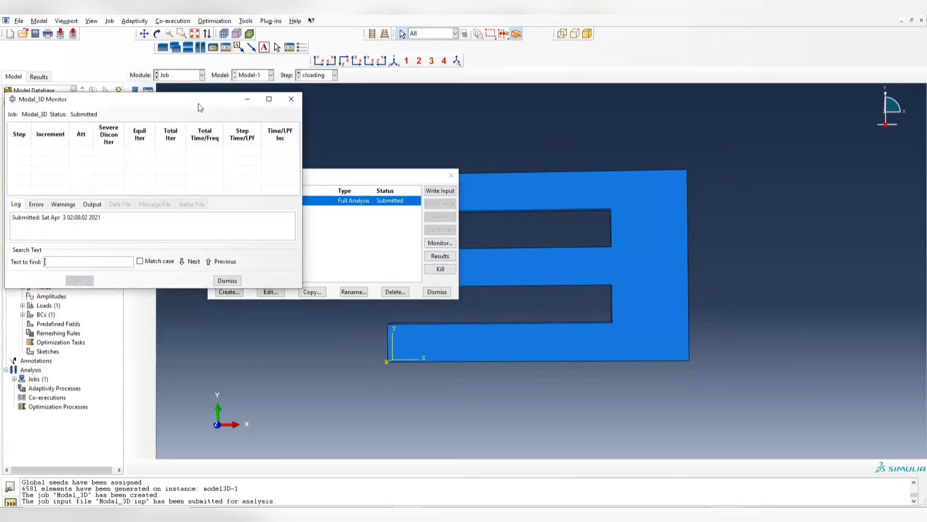
pyautogui.moveTo(198, 104); pyautogui.dragTo(741, 142)
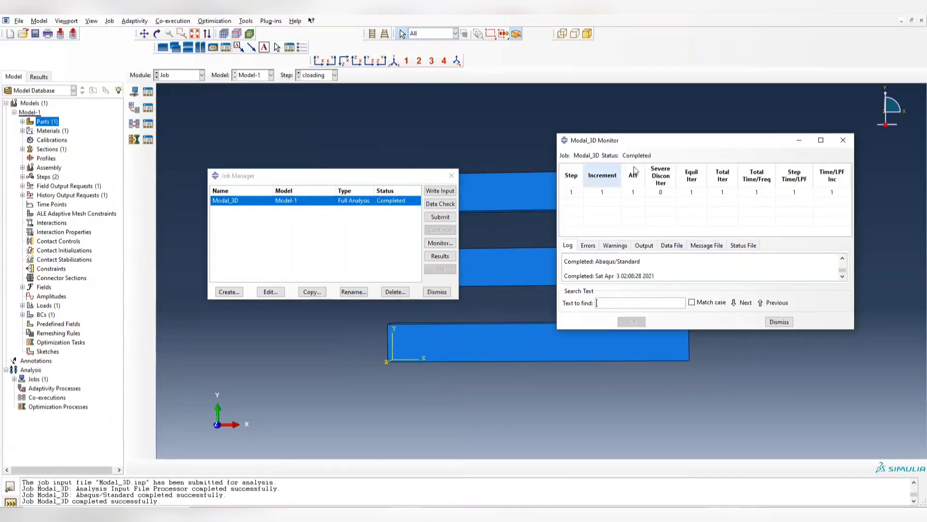
pyautogui.click(843, 140)
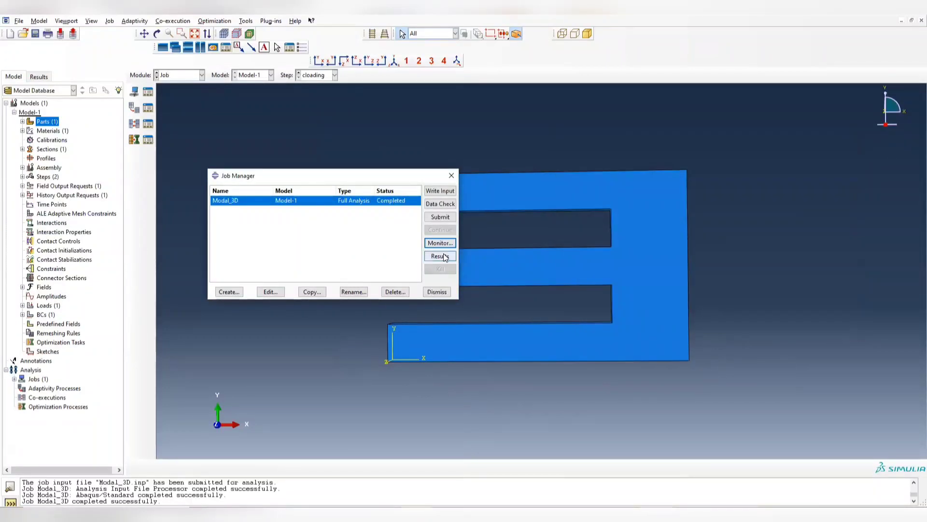
# - Open the Modal_3D job's results and plot the Mises stress contours on the deformed plate
pyautogui.click(443, 256)
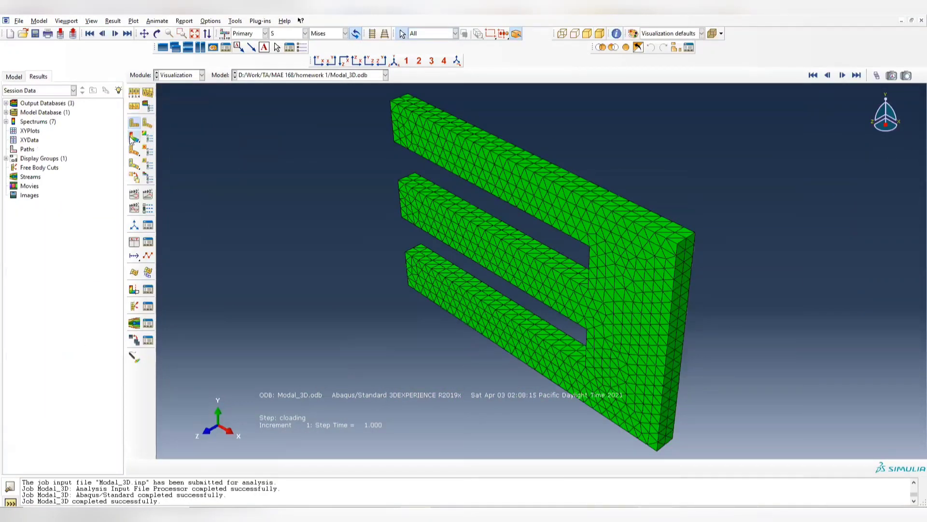
pyautogui.click(133, 137)
pyautogui.keyDown('ctrl'); pyautogui.keyDown('alt'); pyautogui.moveTo(516, 236); pyautogui.dragTo(532, 149); pyautogui.keyUp('alt'); pyautogui.keyUp('ctrl')
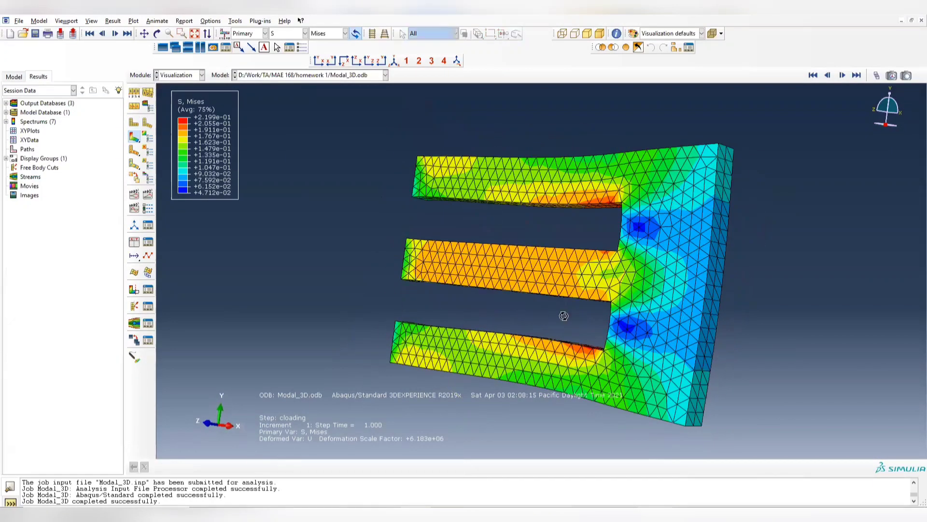
pyautogui.keyDown('ctrl'); pyautogui.keyDown('alt'); pyautogui.moveTo(563, 315); pyautogui.dragTo(609, 285); pyautogui.keyUp('alt'); pyautogui.keyUp('ctrl')
# - Switch the contour plot to displacement U with the U1 component
pyautogui.click(305, 33)
pyautogui.click(294, 57)
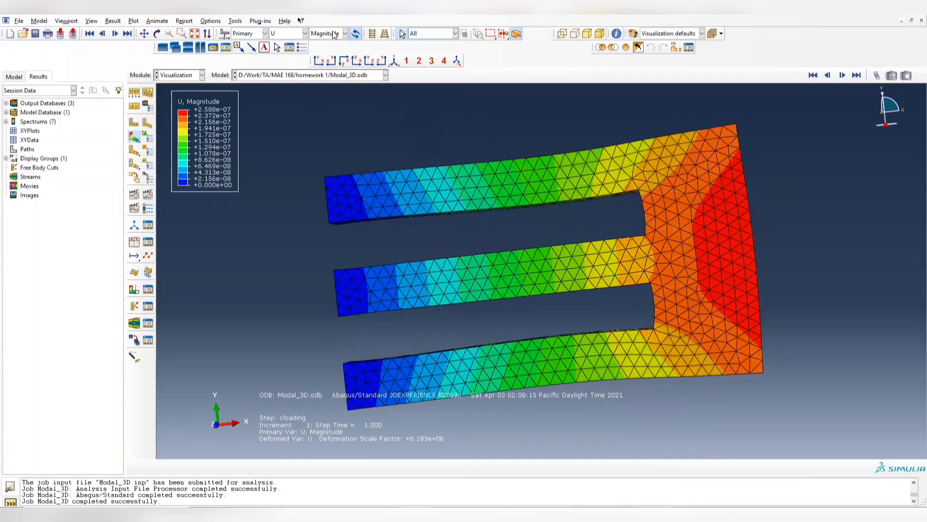
pyautogui.click(335, 33)
pyautogui.click(315, 53)
pyautogui.keyDown('ctrl'); pyautogui.keyDown('alt'); pyautogui.moveTo(626, 250); pyautogui.dragTo(471, 230); pyautogui.keyUp('alt'); pyautogui.keyUp('ctrl')
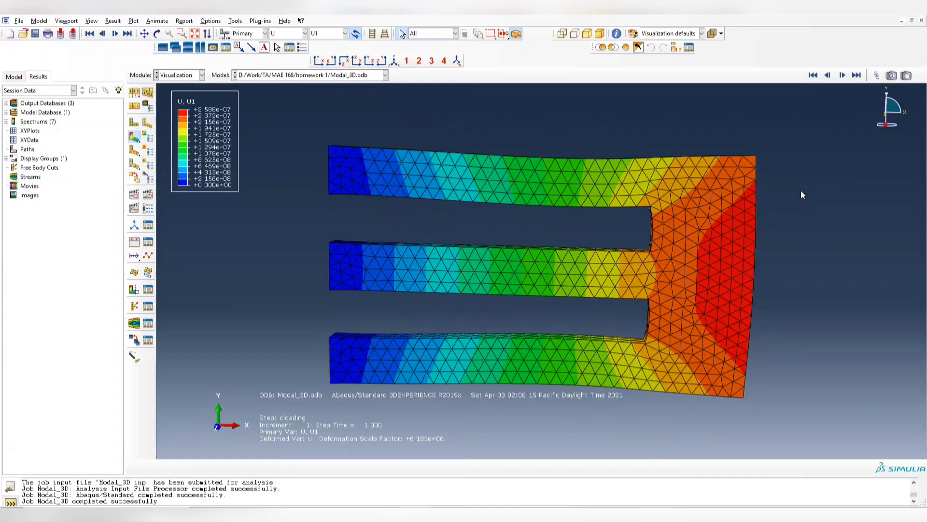
pyautogui.keyDown('ctrl'); pyautogui.keyDown('alt'); pyautogui.moveTo(801, 194); pyautogui.dragTo(715, 217); pyautogui.keyUp('alt'); pyautogui.keyUp('ctrl')
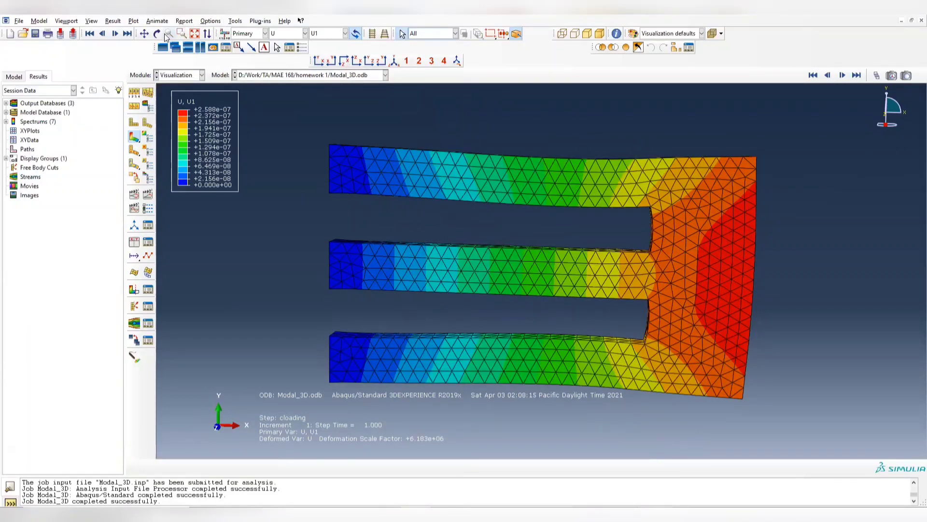
# - Start a Probe values query on the U1 results, set to probe nodes picked from the viewport
pyautogui.click(235, 21)
pyautogui.click(238, 30)
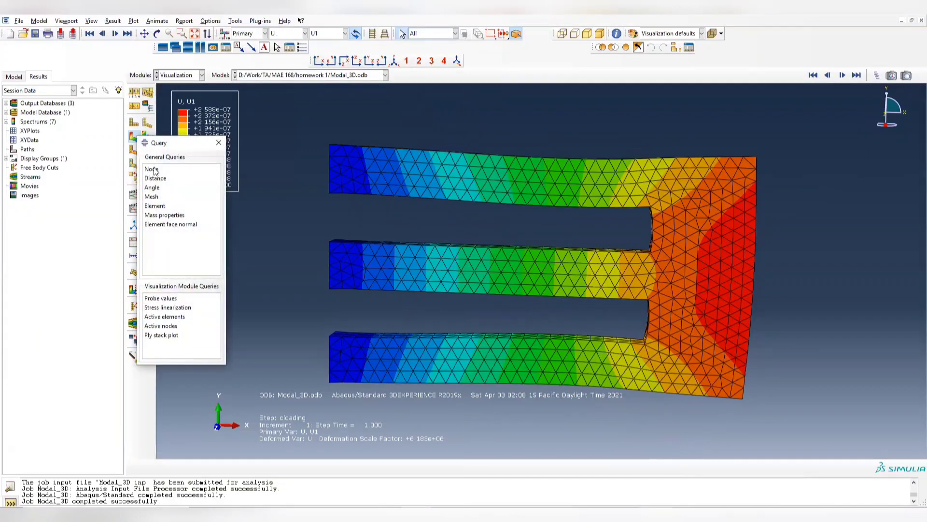
pyautogui.click(151, 169)
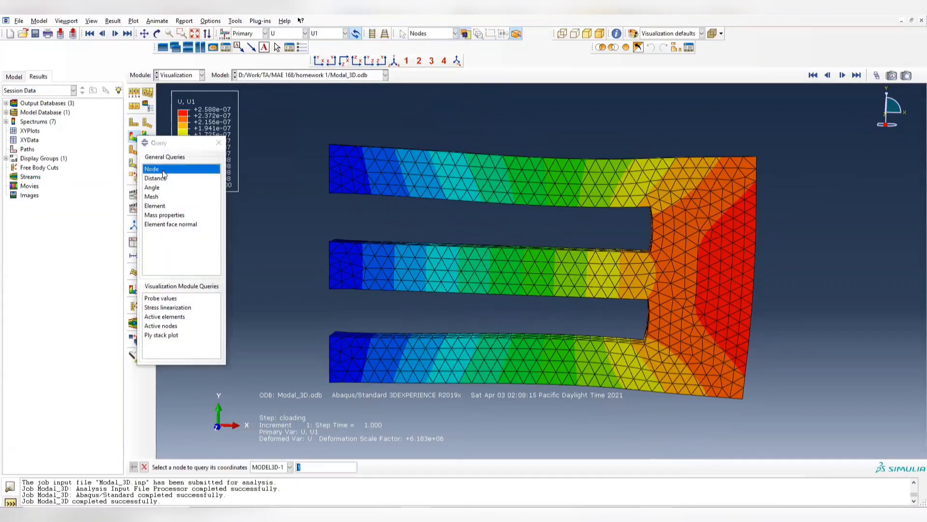
pyautogui.click(176, 299)
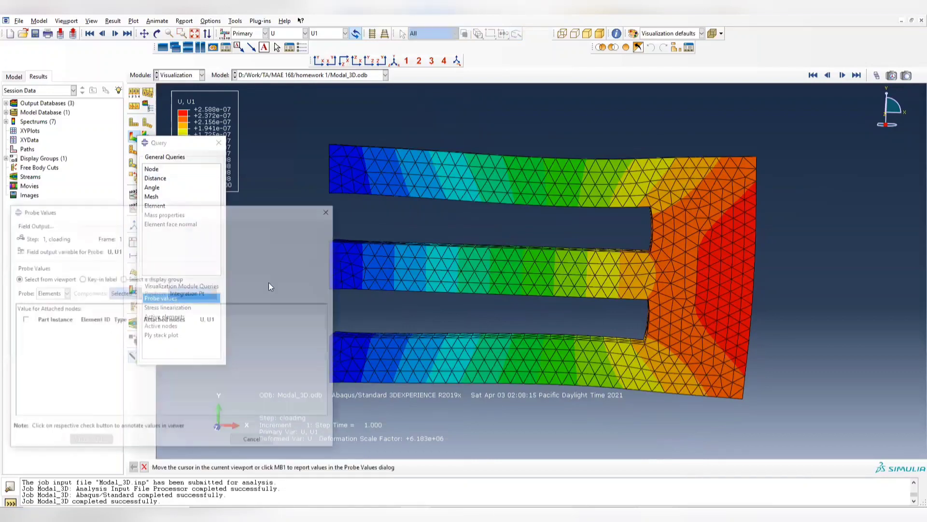
pyautogui.click(58, 293)
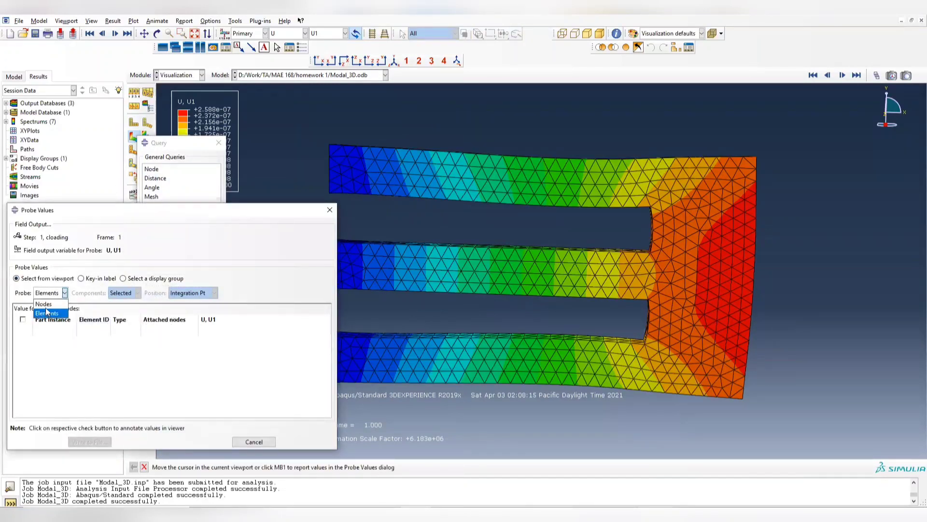
pyautogui.click(45, 308)
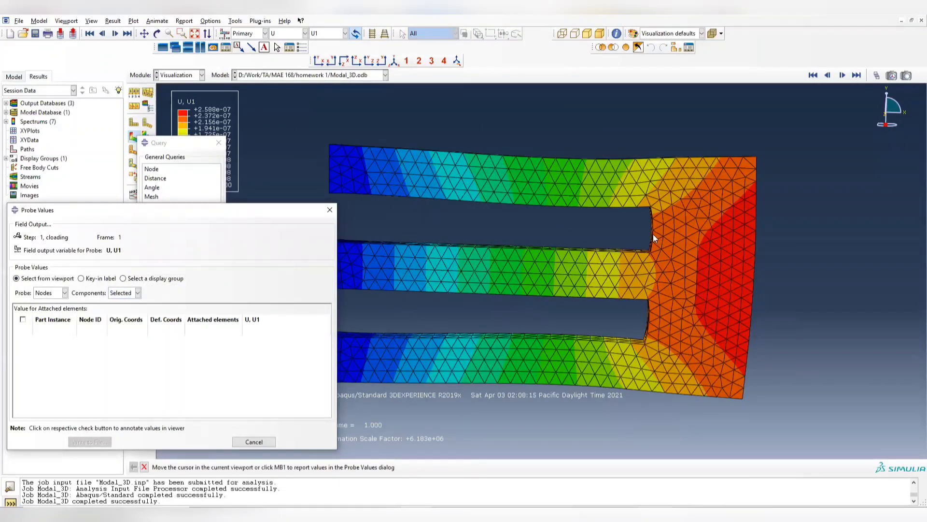
pyautogui.moveTo(653, 236)
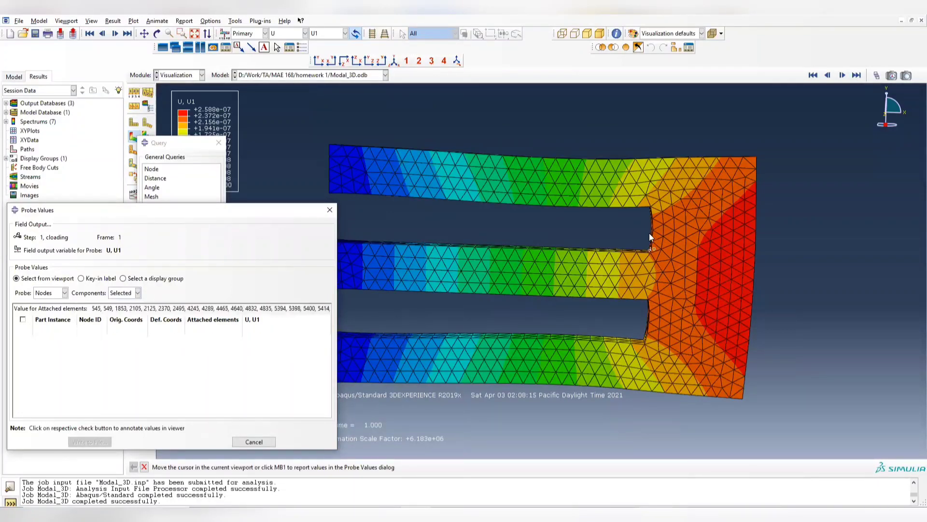
# - Plot the contours on the undeformed shape and probe U1 at the upper slot's end-wall midpoint and the middle arm's root
pyautogui.click(158, 141)
pyautogui.moveTo(137, 141); pyautogui.dragTo(161, 140)
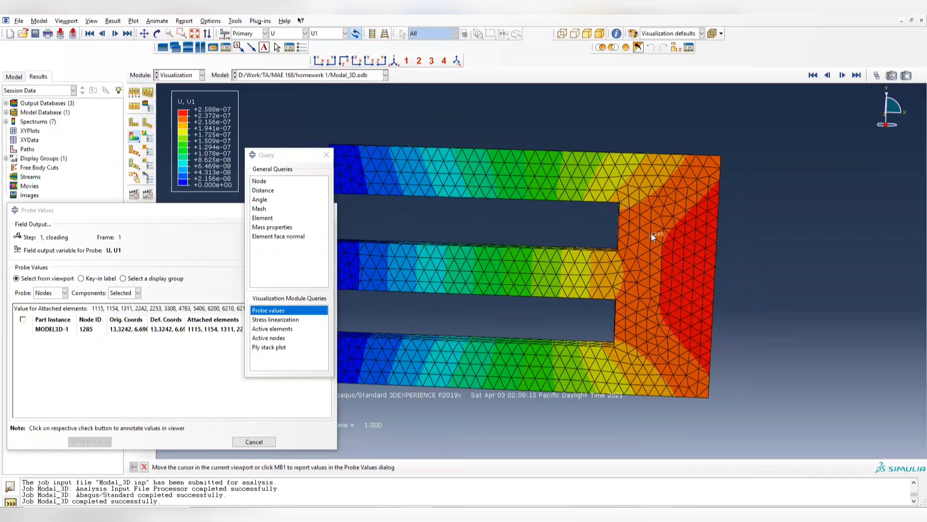
pyautogui.click(618, 226)
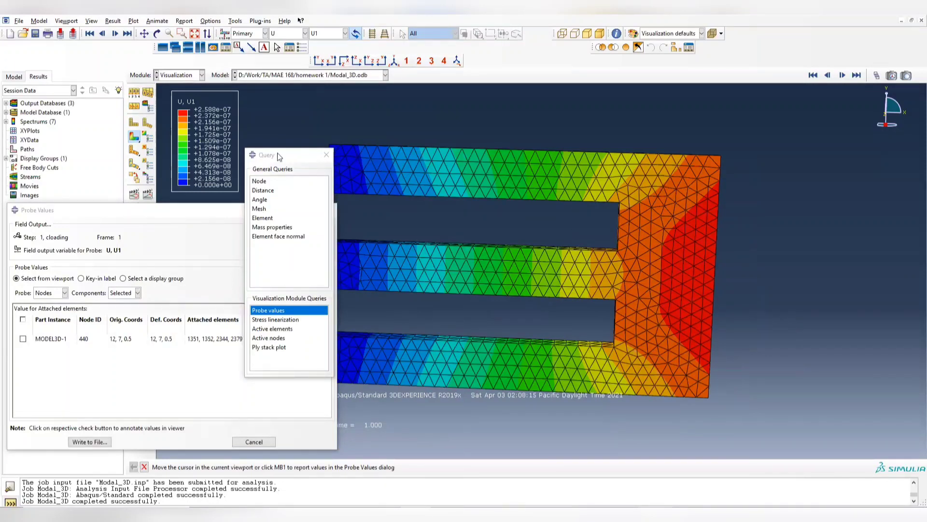
pyautogui.moveTo(280, 153); pyautogui.dragTo(112, 36)
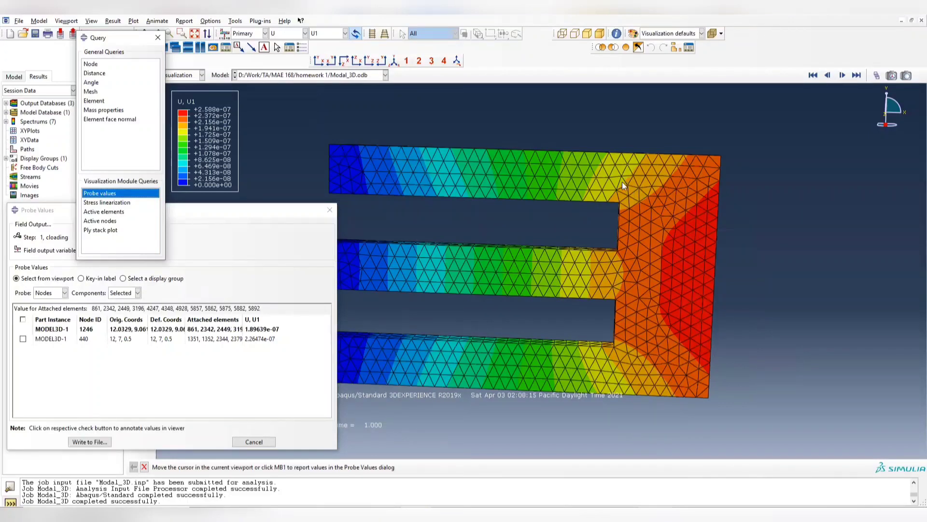
pyautogui.click(618, 273)
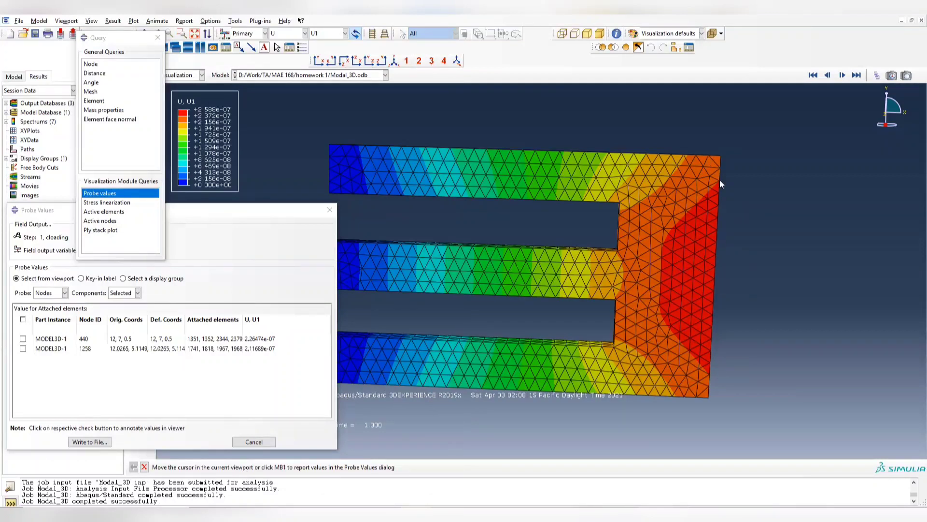
# - Probe U1 at the right edge's midpoint, the middle arm's root, the lower right corner and the bottom edge below the slot ends
pyautogui.click(716, 278)
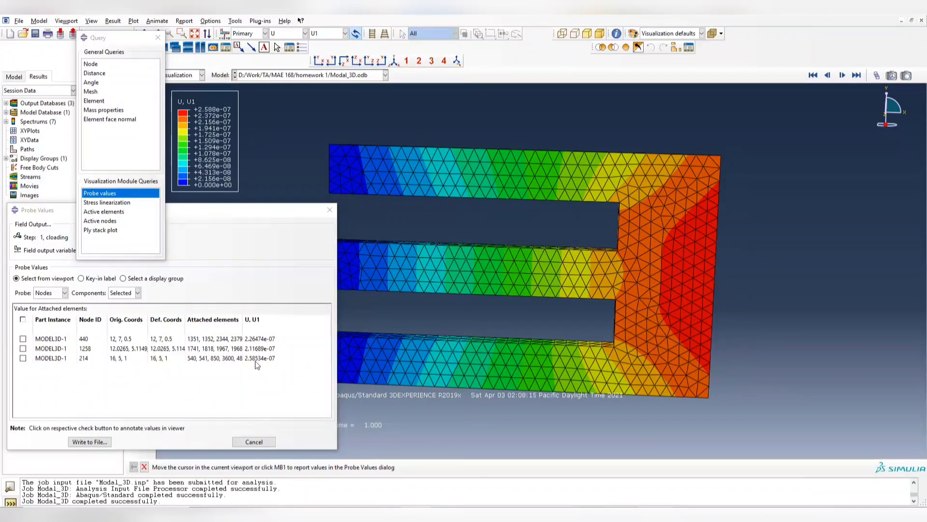
pyautogui.click(715, 276)
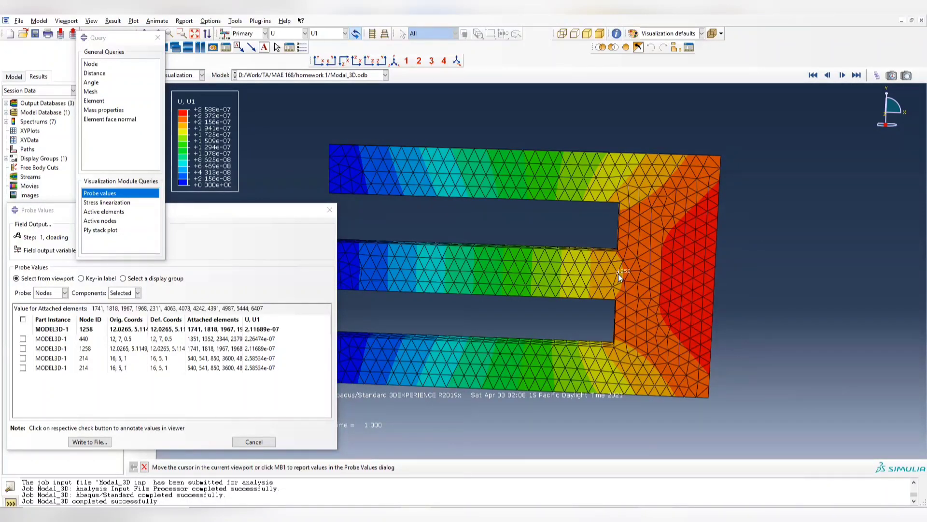
pyautogui.click(619, 273)
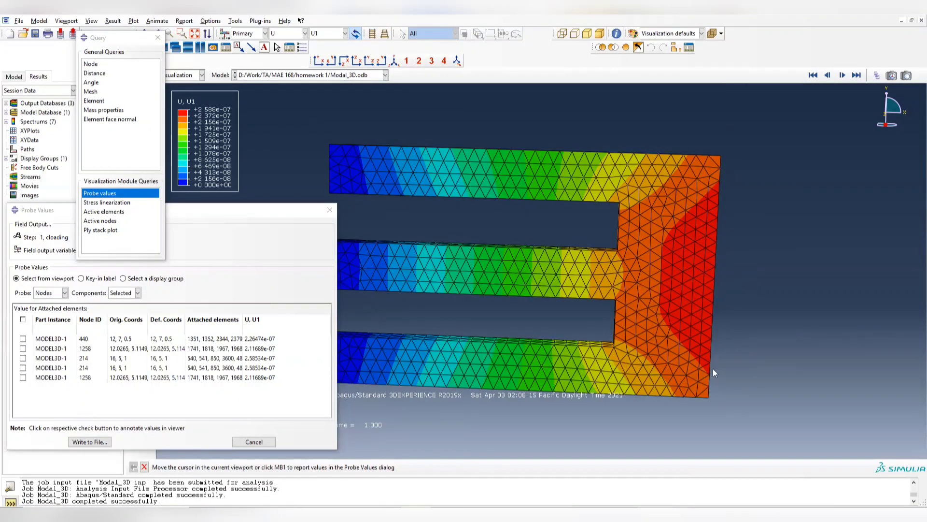
pyautogui.click(709, 396)
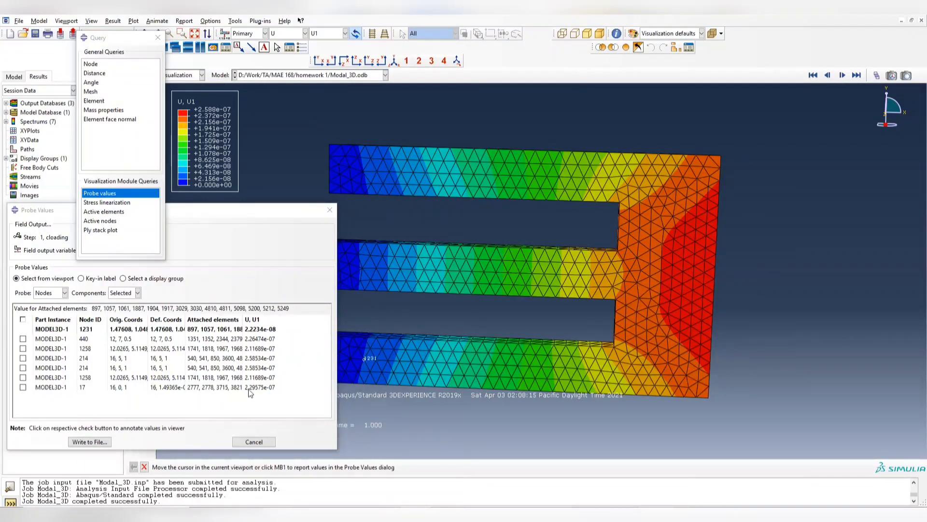
pyautogui.click(613, 393)
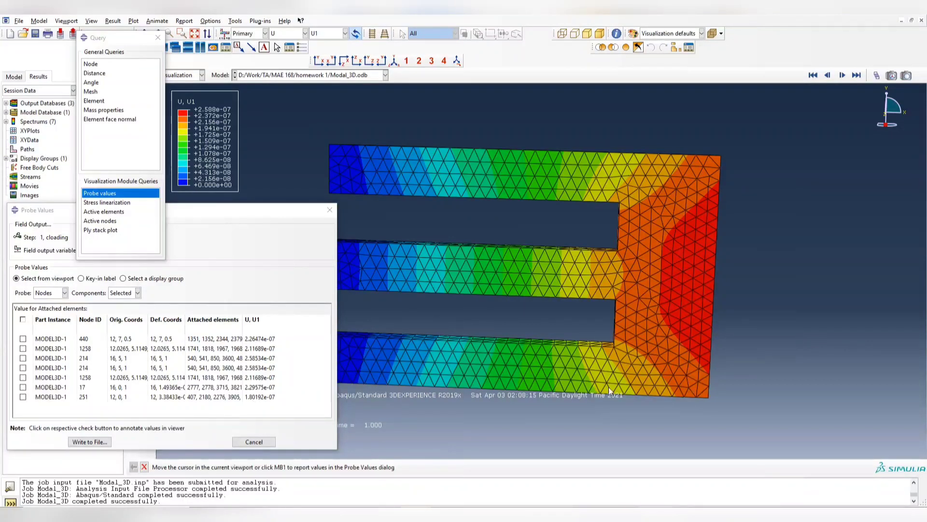
# - Examine the nodal U1 values along the plate's right edge and the contour distribution across its arms from several angles
pyautogui.moveTo(719, 155)
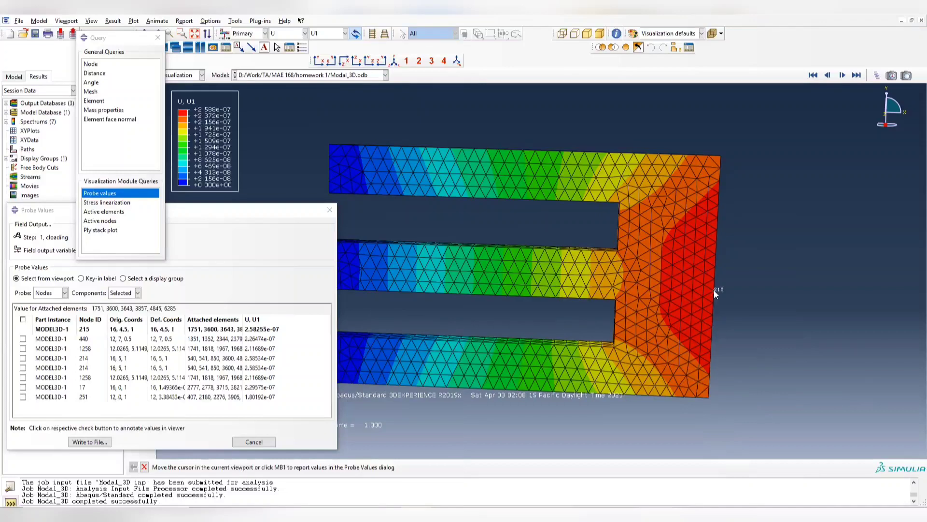
pyautogui.moveTo(713, 279)
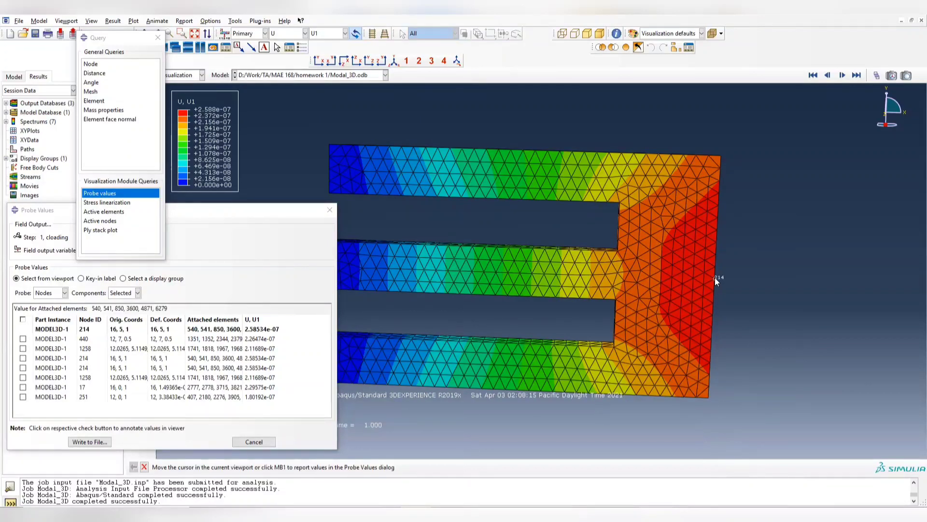
pyautogui.keyDown('ctrl'); pyautogui.keyDown('alt'); pyautogui.moveTo(695, 284); pyautogui.dragTo(660, 277); pyautogui.keyUp('alt'); pyautogui.keyUp('ctrl')
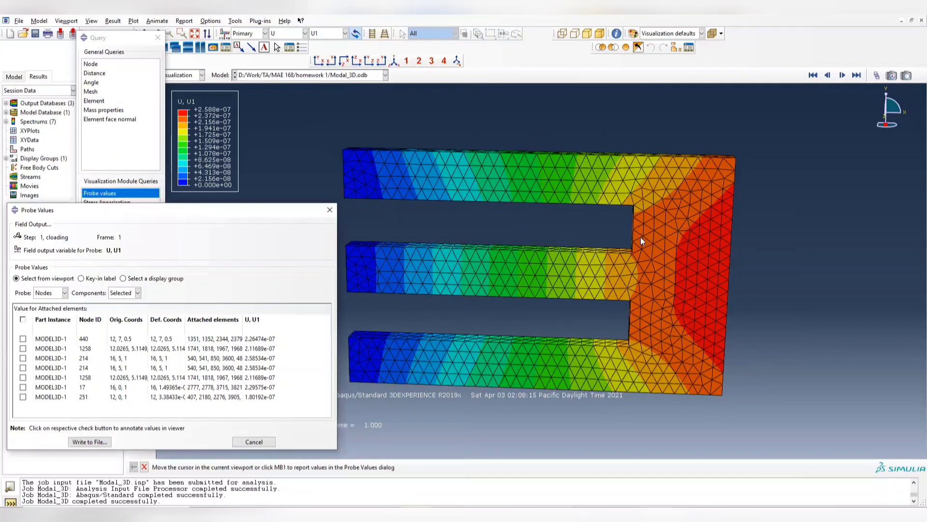
pyautogui.keyDown('ctrl'); pyautogui.keyDown('alt'); pyautogui.moveTo(519, 158); pyautogui.dragTo(534, 206); pyautogui.keyUp('alt'); pyautogui.keyUp('ctrl')
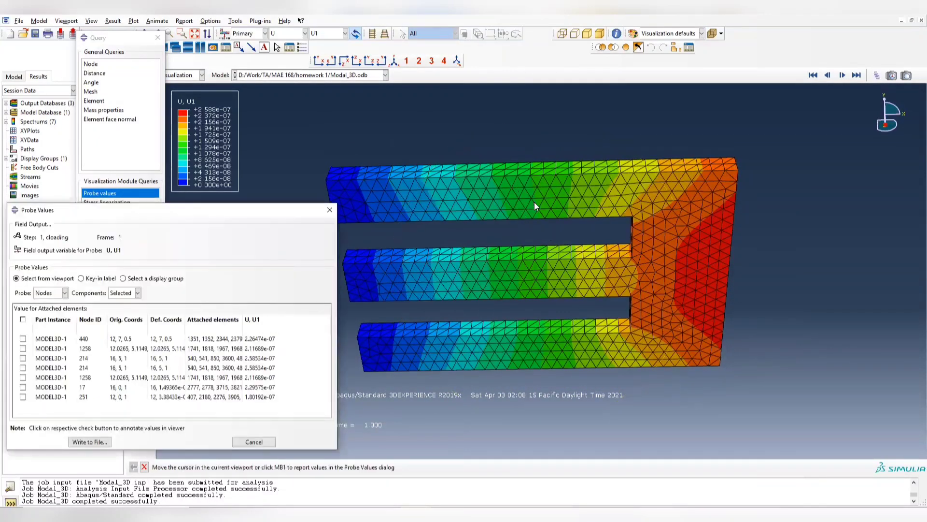
pyautogui.keyDown('ctrl'); pyautogui.keyDown('alt'); pyautogui.moveTo(562, 310); pyautogui.dragTo(521, 204); pyautogui.keyUp('alt'); pyautogui.keyUp('ctrl')
pyautogui.keyDown('ctrl'); pyautogui.keyDown('alt'); pyautogui.moveTo(654, 261); pyautogui.dragTo(579, 281); pyautogui.keyUp('alt'); pyautogui.keyUp('ctrl')
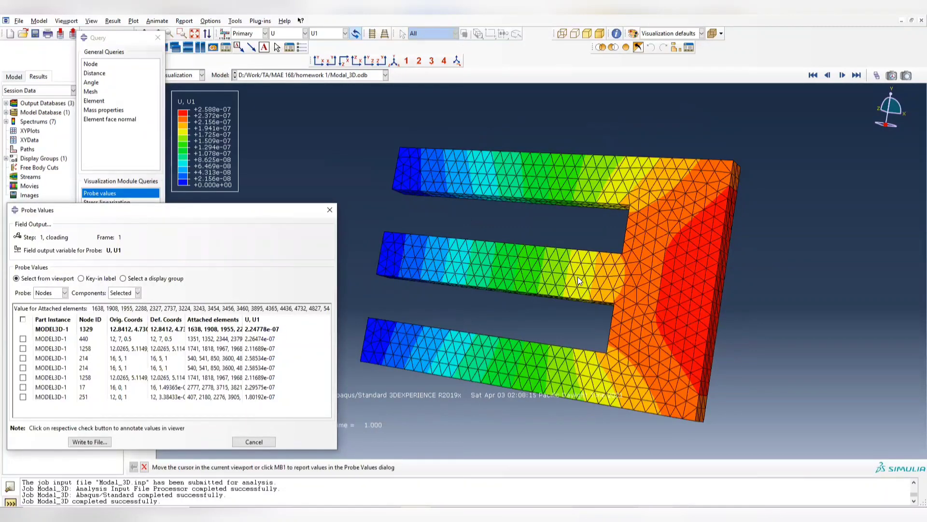
pyautogui.keyDown('ctrl'); pyautogui.keyDown('alt'); pyautogui.moveTo(648, 313); pyautogui.dragTo(617, 345); pyautogui.keyUp('alt'); pyautogui.keyUp('ctrl')
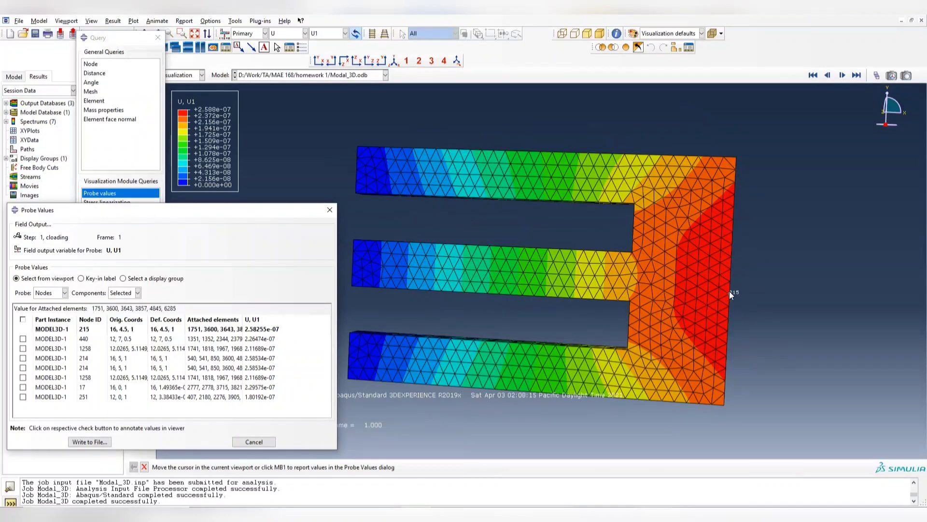
# - Keep the probed values table open and switch to the title slide of the Finite Element Methods presentation in PowerPoint
pyautogui.click(329, 210)
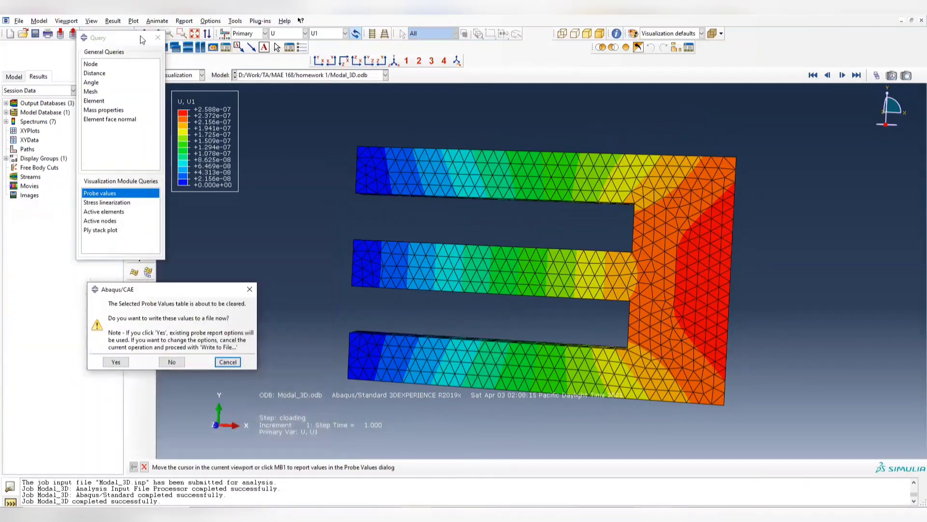
pyautogui.click(245, 288)
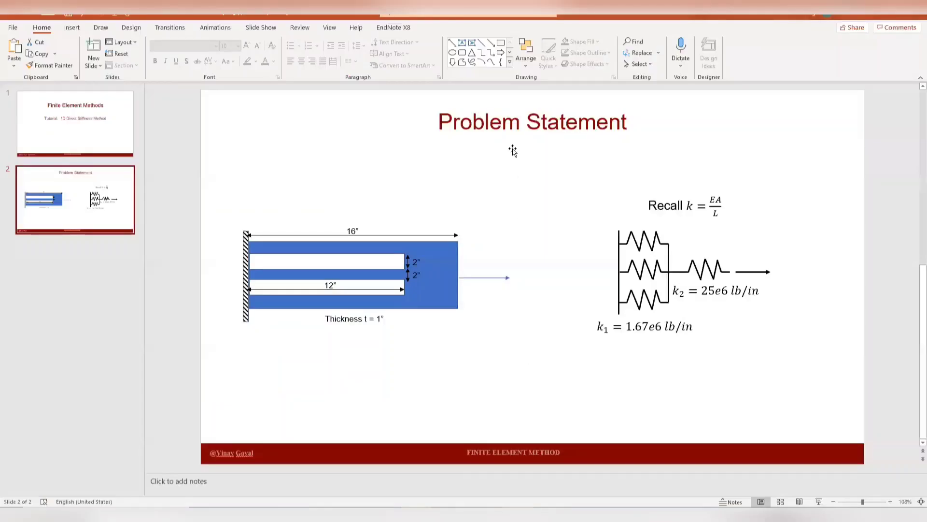
pyautogui.click(80, 135)
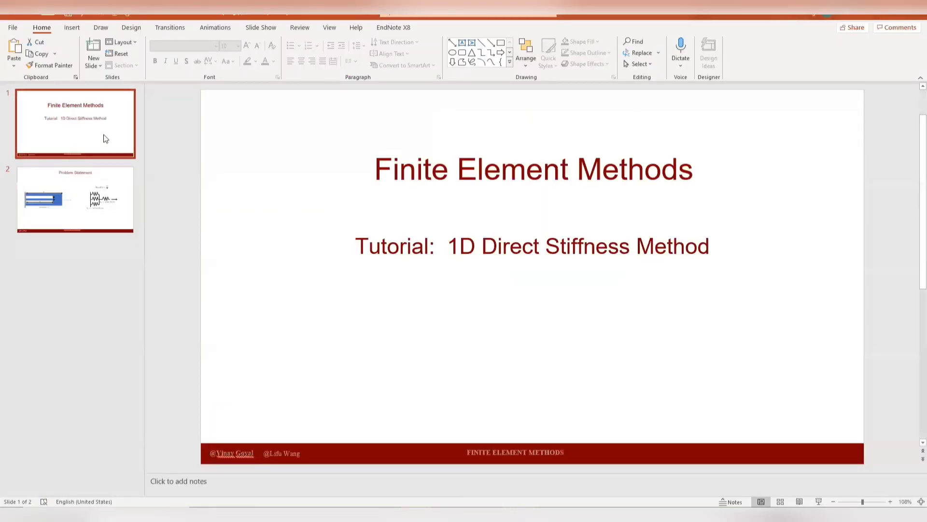